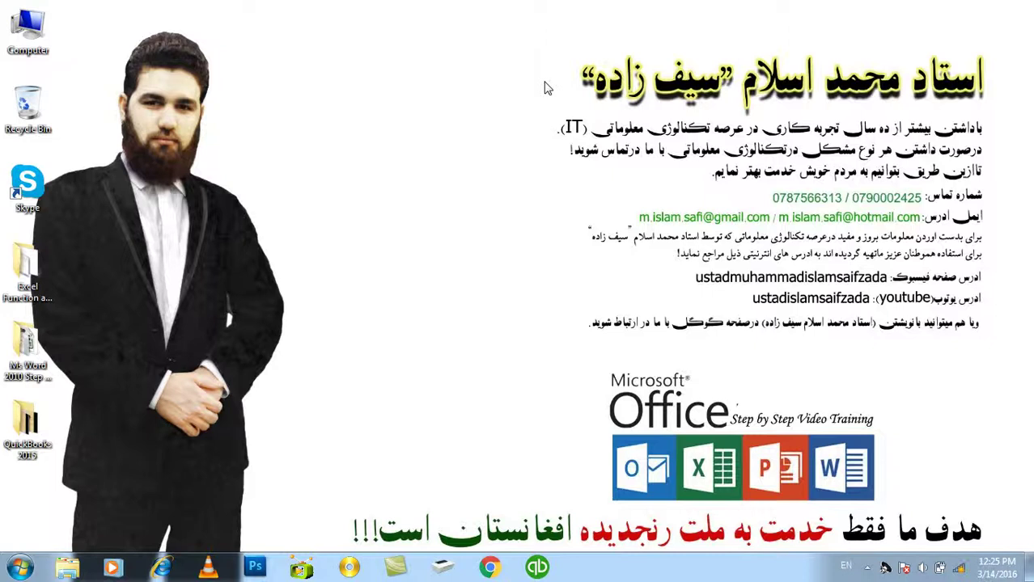
- Refresh the desktop, then launch Word with the winword Run command to get blank Document1
{"action": "left_click", "coordinate": [557, 123]}
{"action": "right_click", "coordinate": [478, 67]}
{"action": "left_click", "coordinate": [515, 119]}
{"action": "key", "text": "super+r"}
{"action": "type", "text": "winw"}
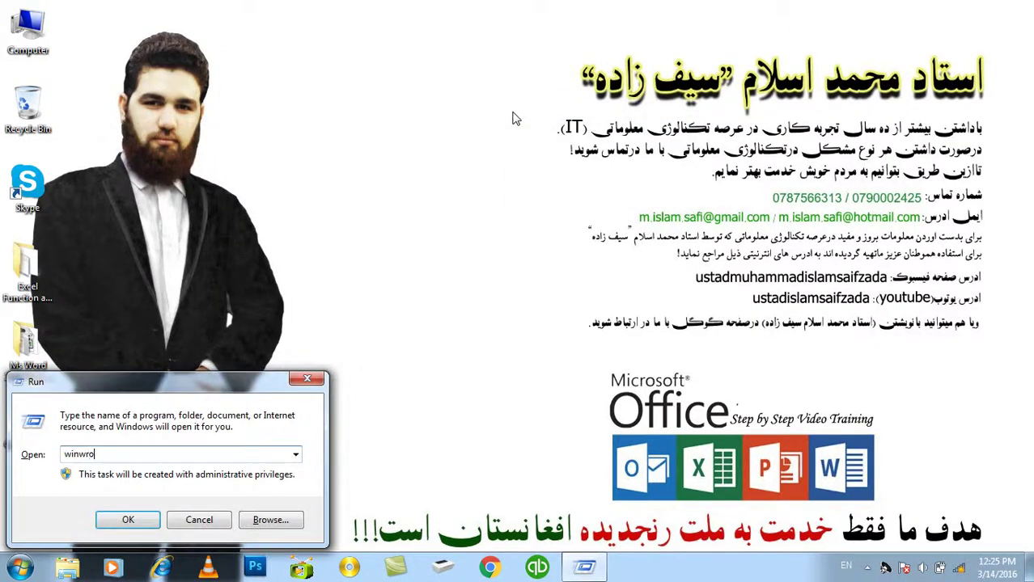
{"action": "type", "text": "ord"}
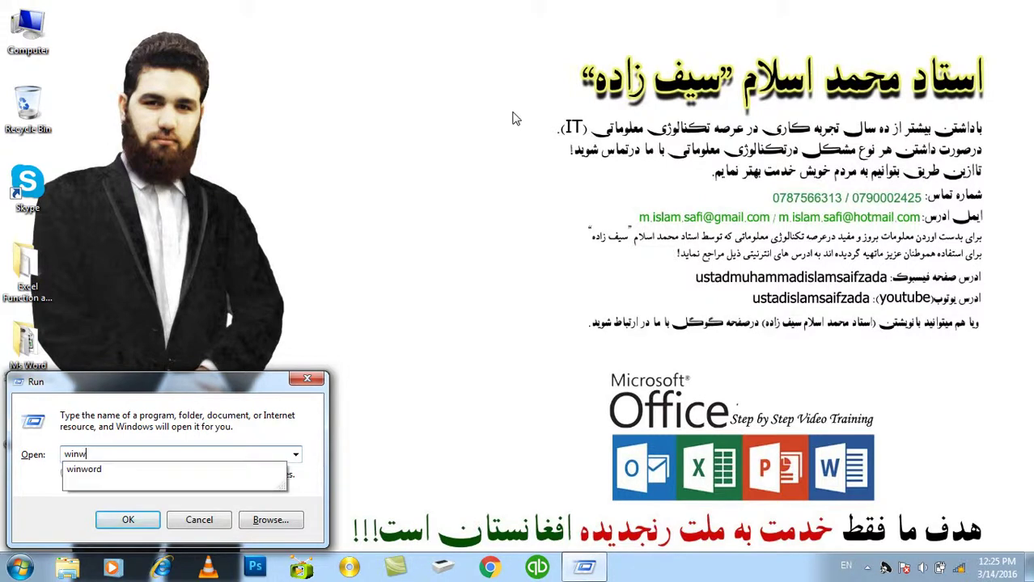
{"action": "key", "text": "Return"}
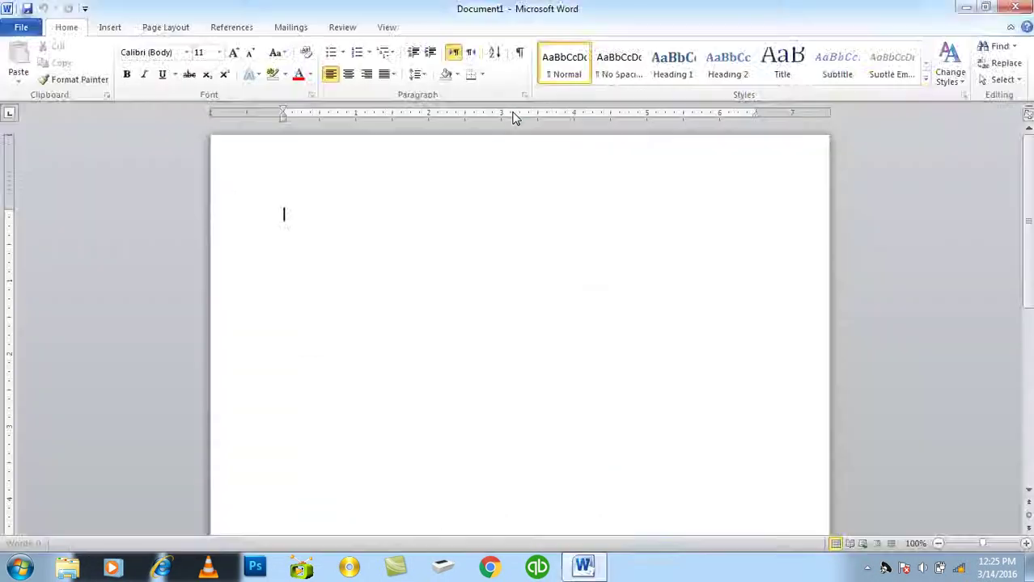
- Fill Document1 with sample paragraphs using the =rand formula on the first line
{"action": "left_click", "coordinate": [483, 78]}
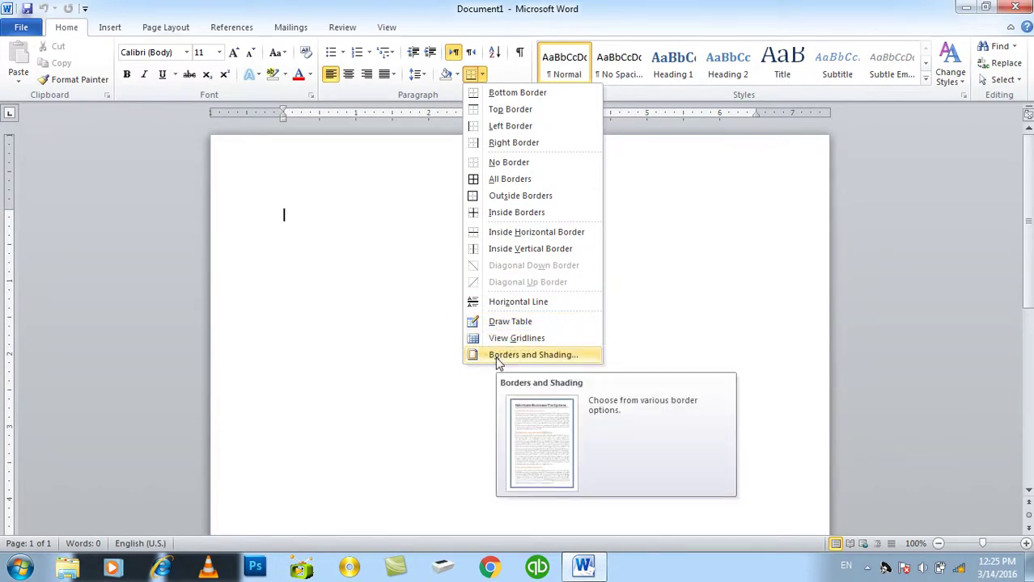
{"action": "left_click", "coordinate": [498, 356]}
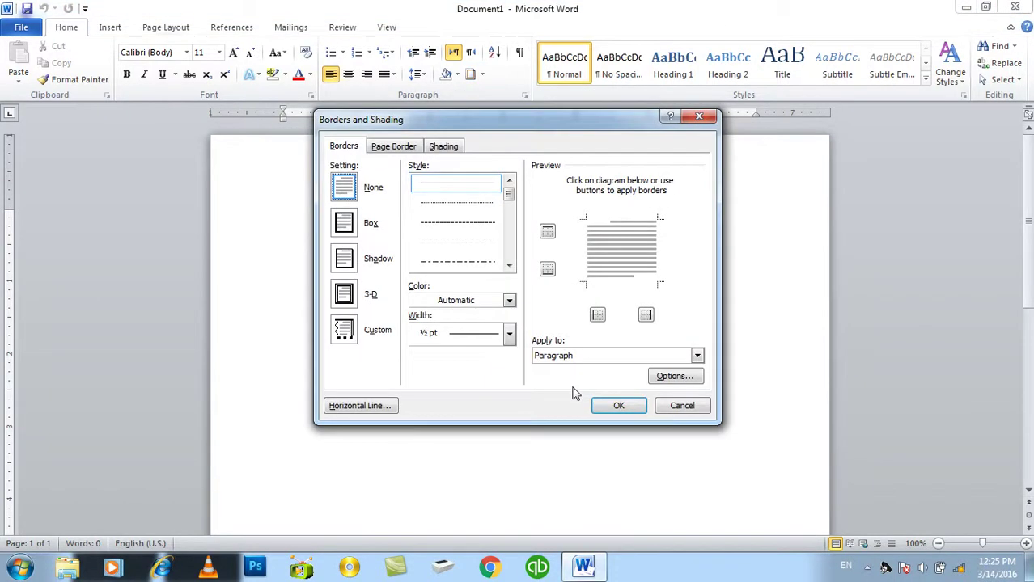
{"action": "left_click", "coordinate": [680, 407]}
{"action": "type", "text": "=r"}
{"action": "type", "text": ")"}
{"action": "key", "text": "Return"}
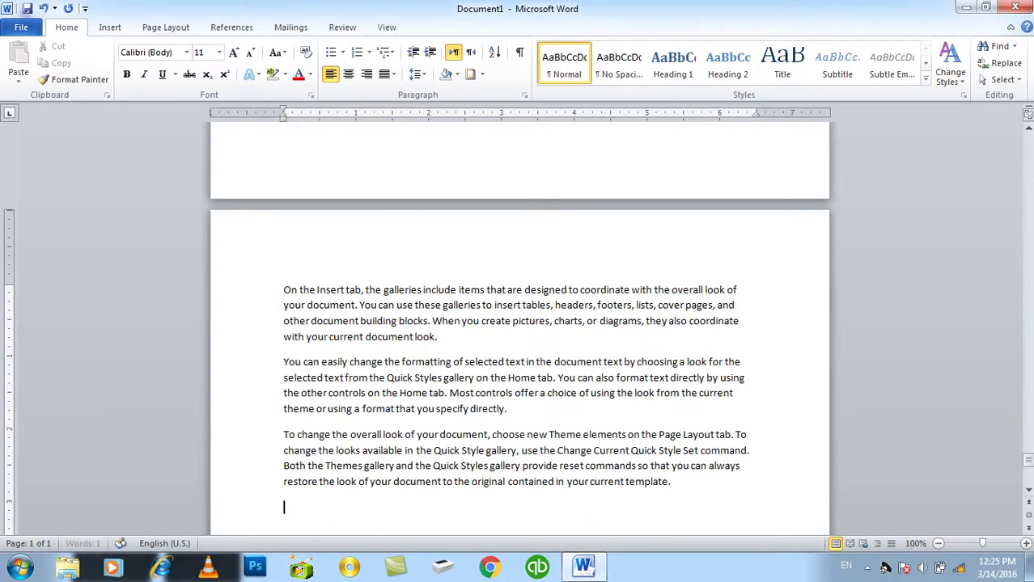
{"action": "left_click_drag", "start_coordinate": [1027, 482], "coordinate": [1027, 139]}
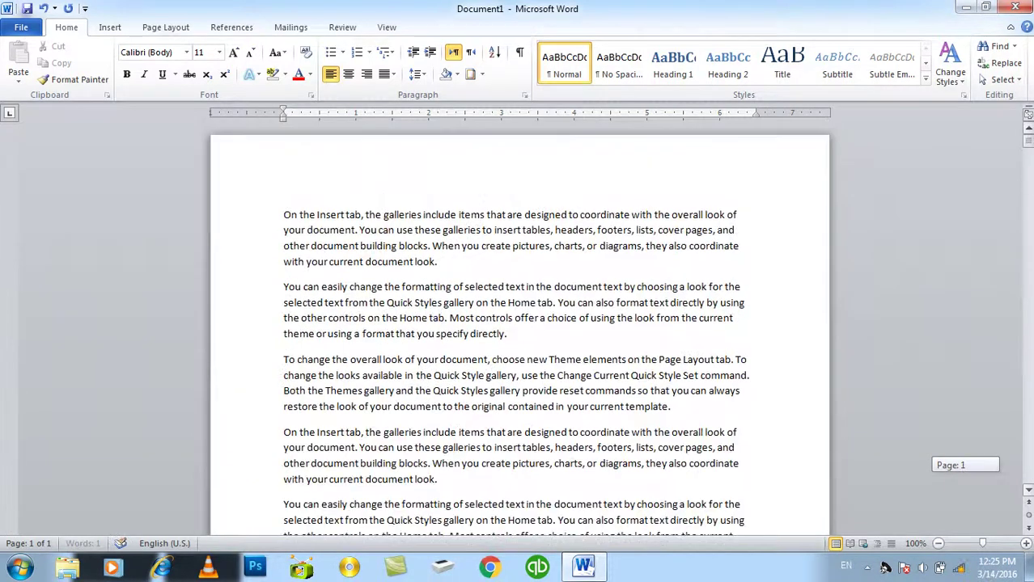
- Select all the sample text in the document
{"action": "left_click", "coordinate": [482, 75]}
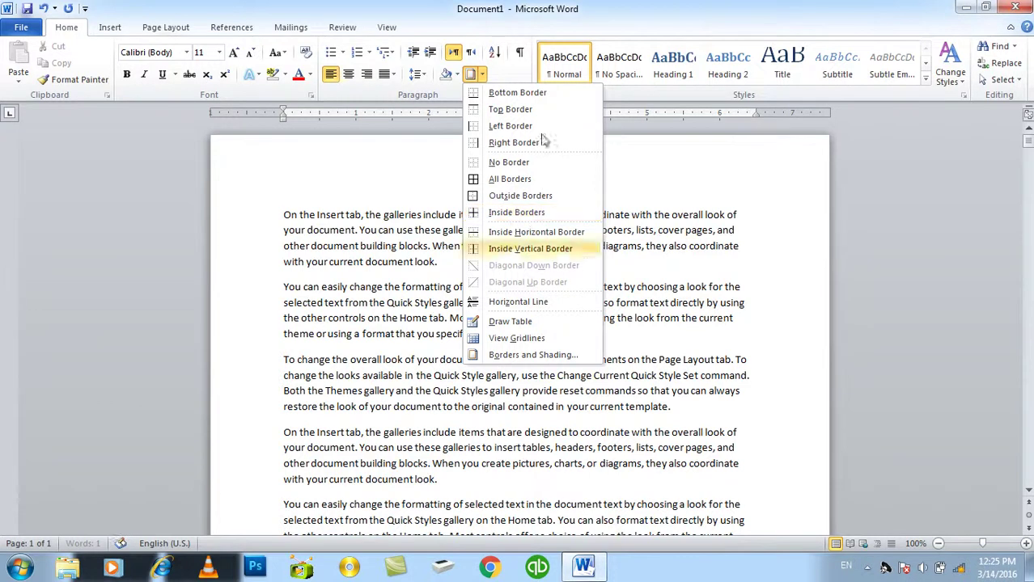
{"action": "left_click", "coordinate": [641, 25]}
{"action": "key", "text": "ctrl+a"}
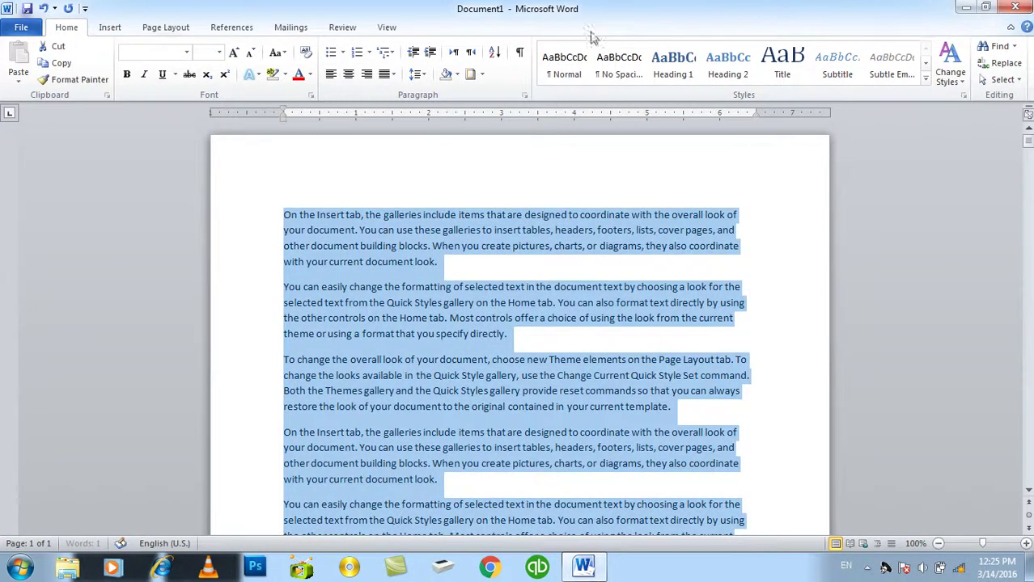
- Open Borders and Shading, view the Page Border tab, and return to the Borders tab
{"action": "left_click", "coordinate": [483, 75]}
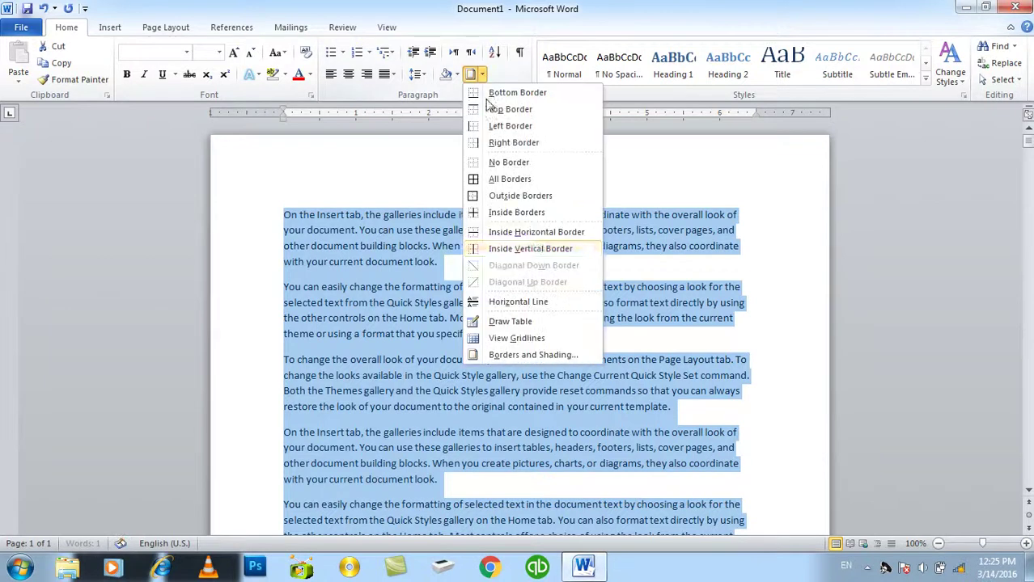
{"action": "left_click", "coordinate": [495, 354]}
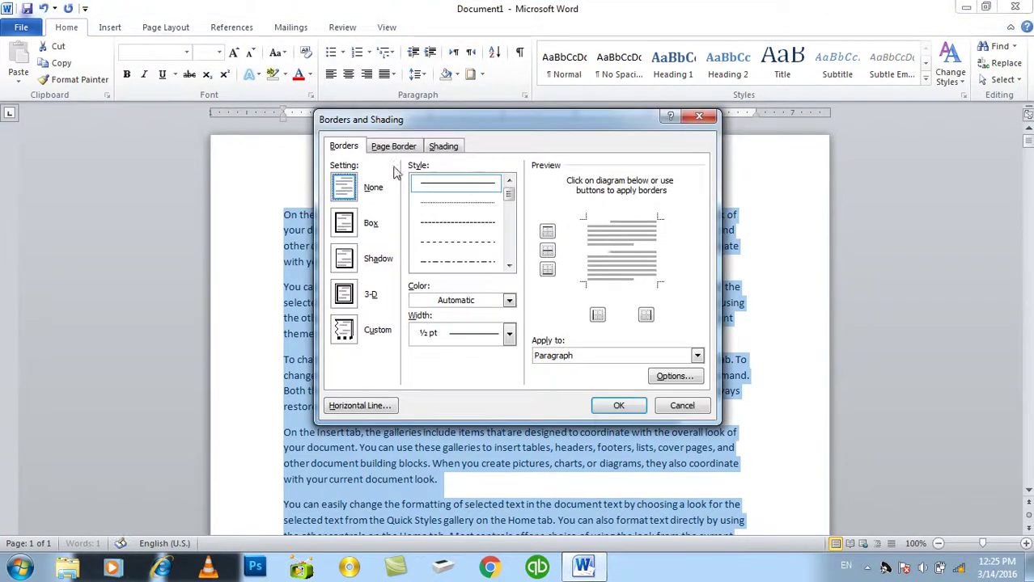
{"action": "left_click", "coordinate": [414, 151]}
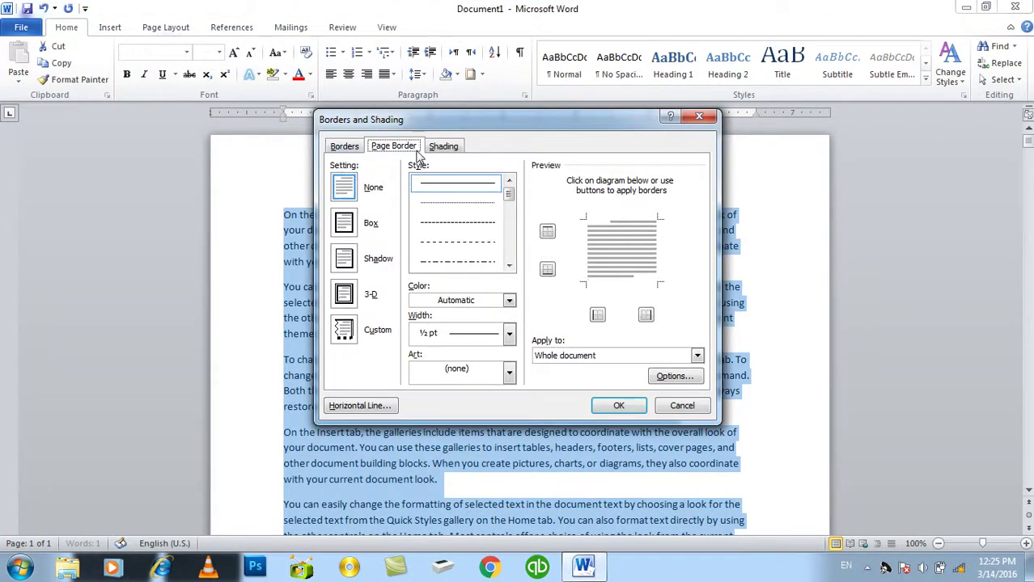
{"action": "left_click", "coordinate": [343, 147]}
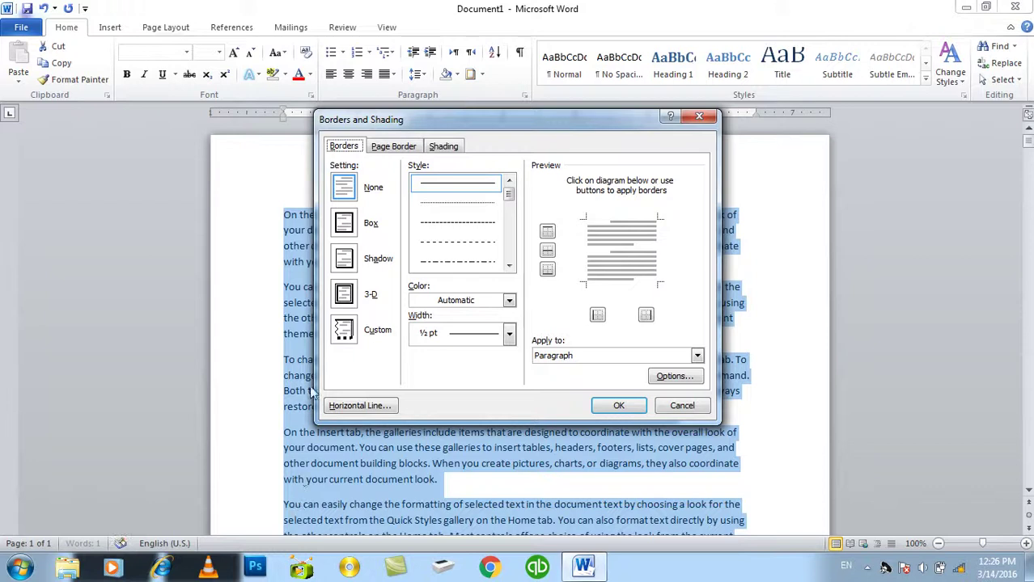
{"action": "left_click", "coordinate": [393, 149]}
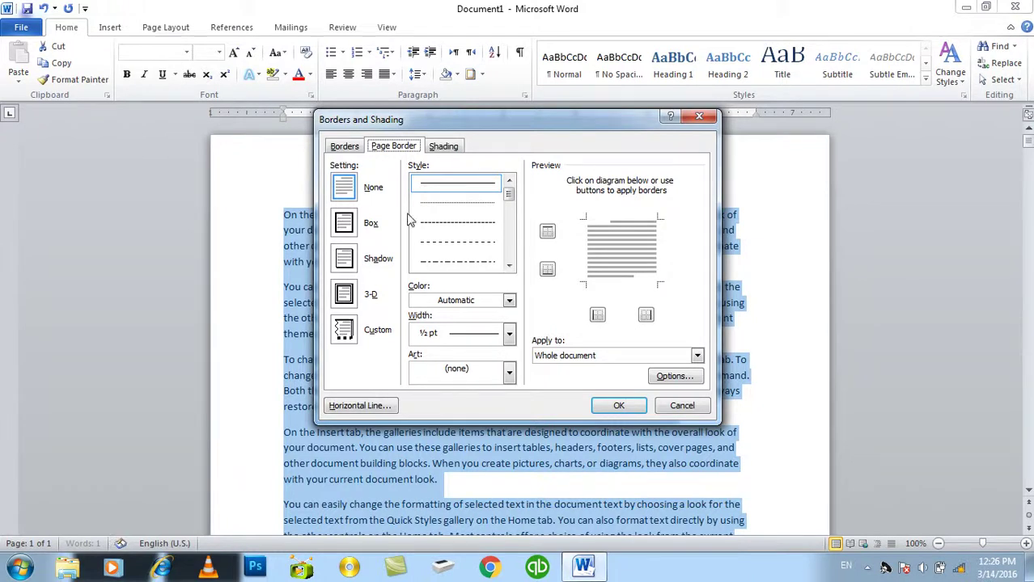
{"action": "left_click", "coordinate": [348, 147]}
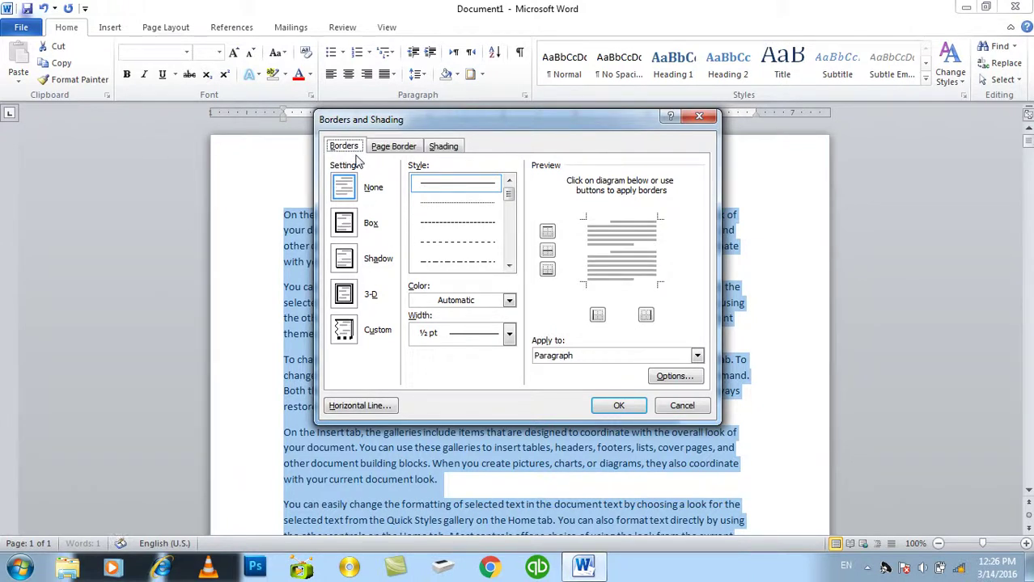
- Try the Box, 3-D and Custom settings, then apply a Shadow border to all the paragraphs
{"action": "left_click", "coordinate": [342, 228]}
{"action": "left_click", "coordinate": [342, 259]}
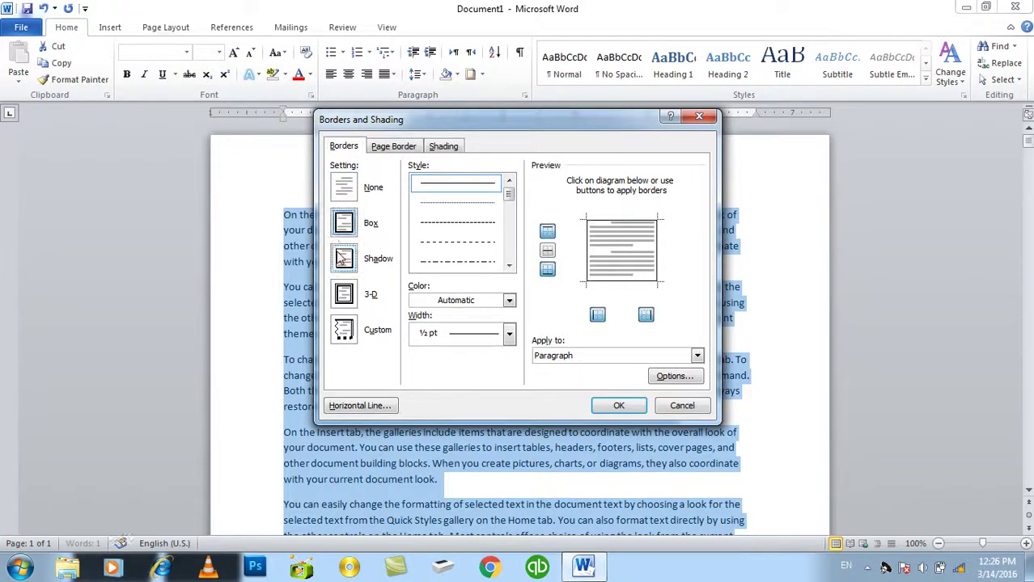
{"action": "left_click", "coordinate": [345, 296]}
{"action": "left_click", "coordinate": [345, 332]}
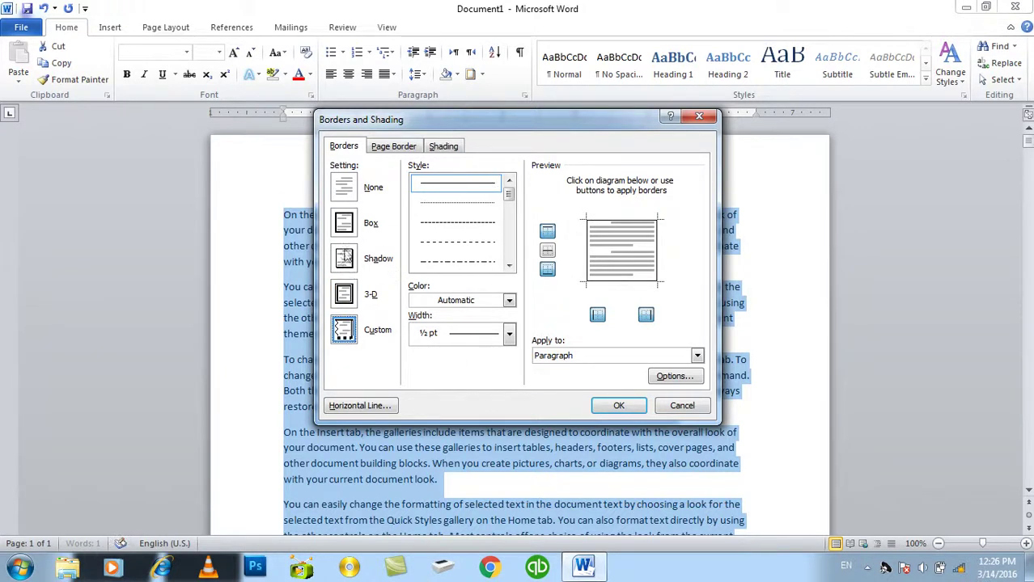
{"action": "left_click", "coordinate": [345, 259]}
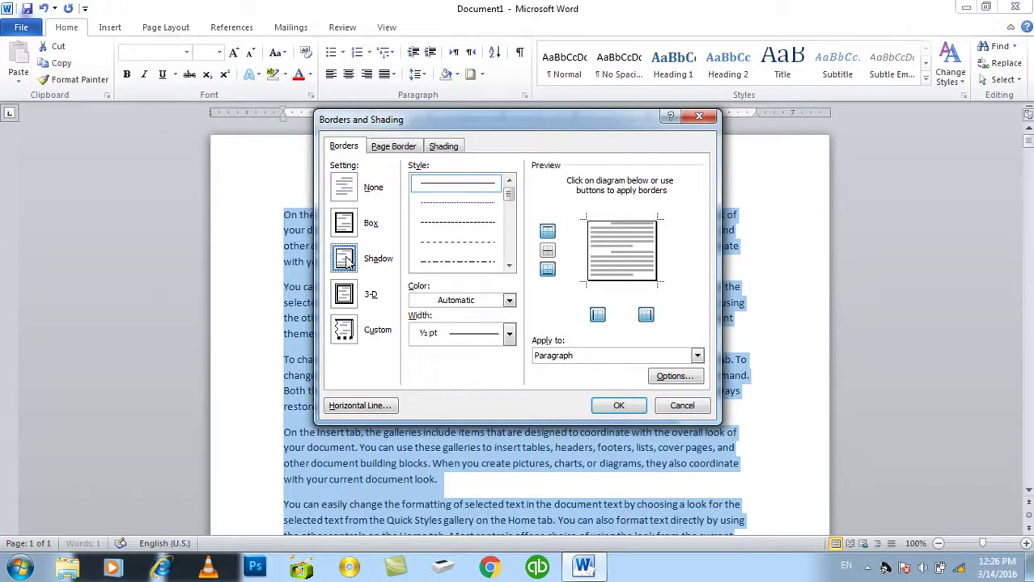
{"action": "left_click", "coordinate": [618, 405]}
{"action": "mouse_move", "coordinate": [1027, 142]}
{"action": "left_mouse_down"}
{"action": "mouse_move", "coordinate": [1016, 254]}
{"action": "mouse_move", "coordinate": [1029, 93]}
{"action": "left_mouse_up"}
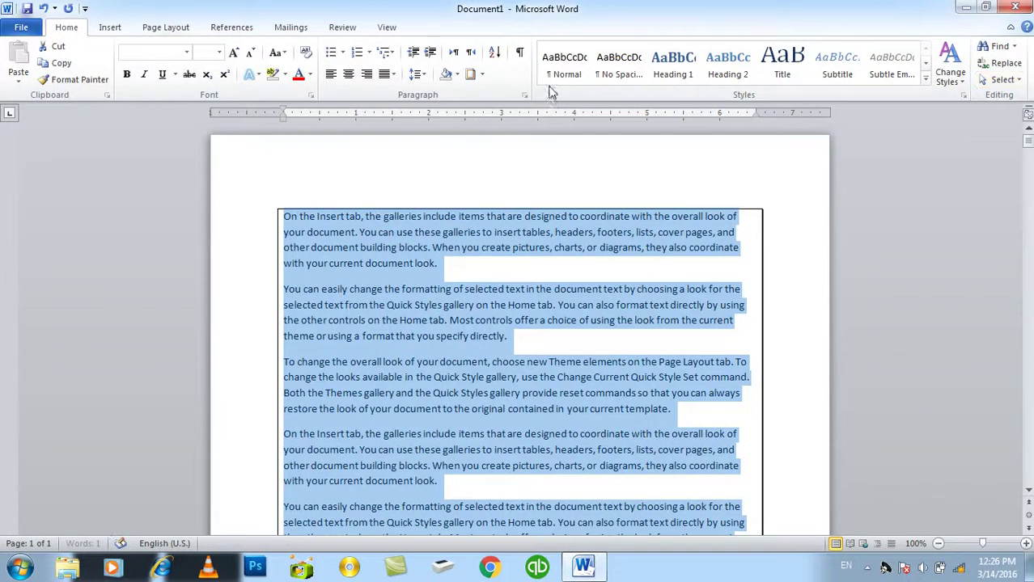
- Replace the shadow border with a purple, 1 ½ pt dash-dot-dot box border on the paragraphs
{"action": "left_click", "coordinate": [472, 77]}
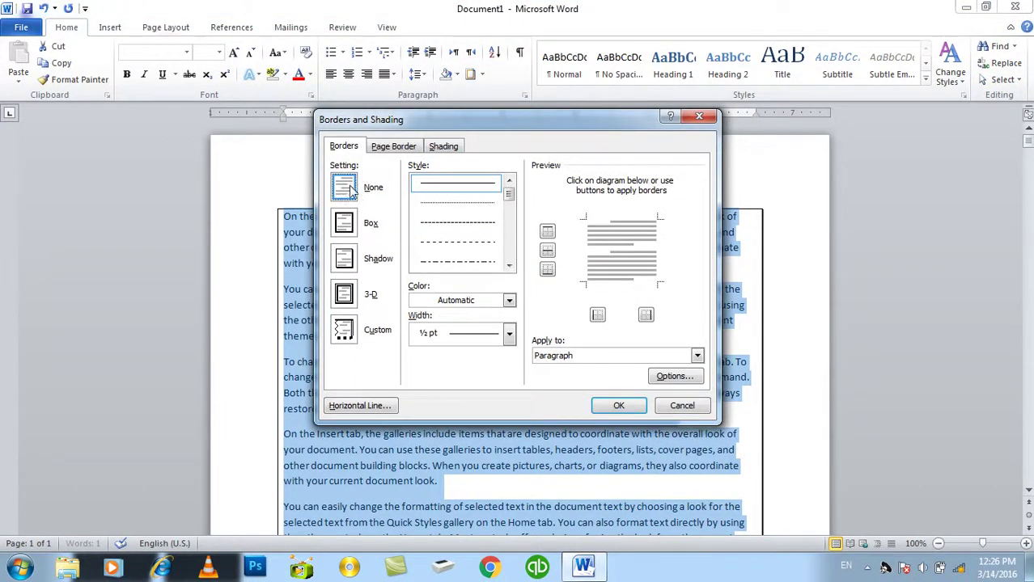
{"action": "left_click", "coordinate": [618, 405]}
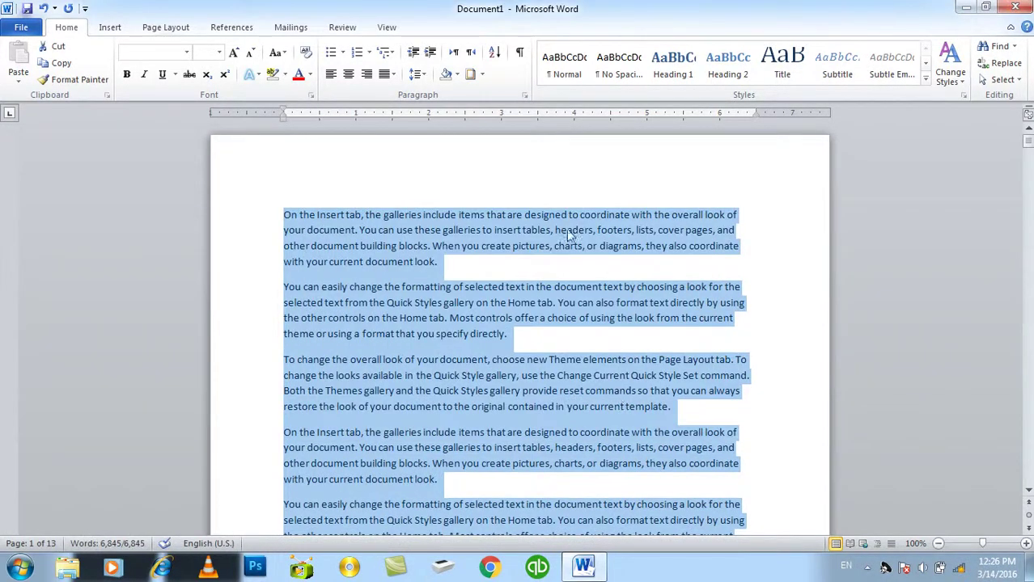
{"action": "left_click", "coordinate": [472, 76]}
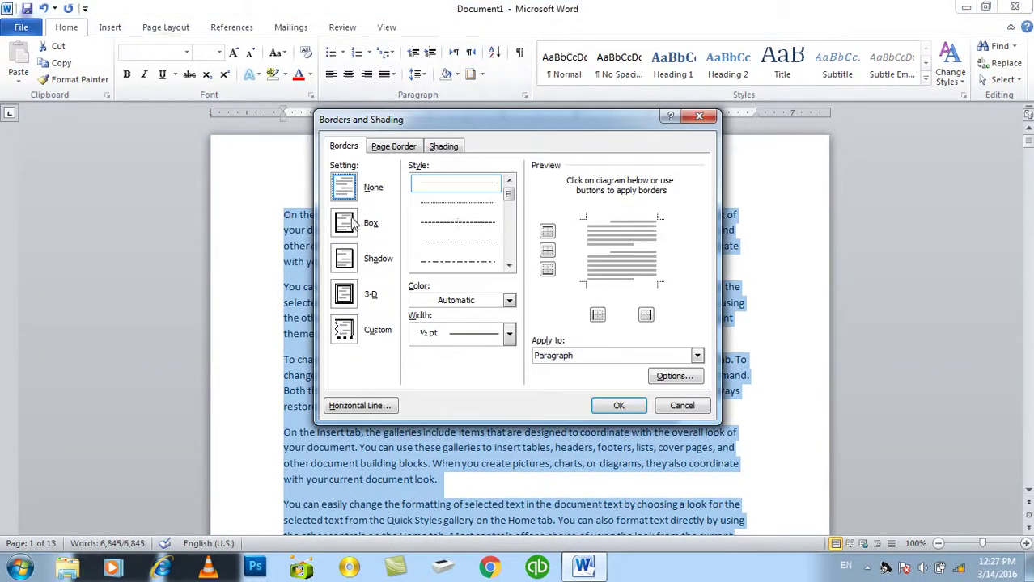
{"action": "left_click", "coordinate": [344, 224]}
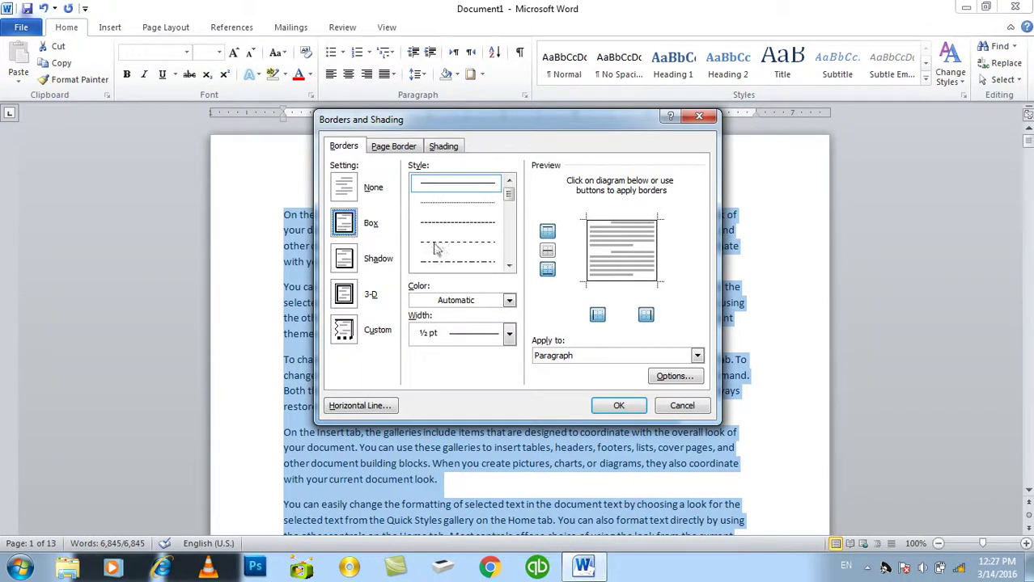
{"action": "left_click", "coordinate": [508, 266]}
{"action": "left_click", "coordinate": [508, 266]}
{"action": "left_click", "coordinate": [468, 242]}
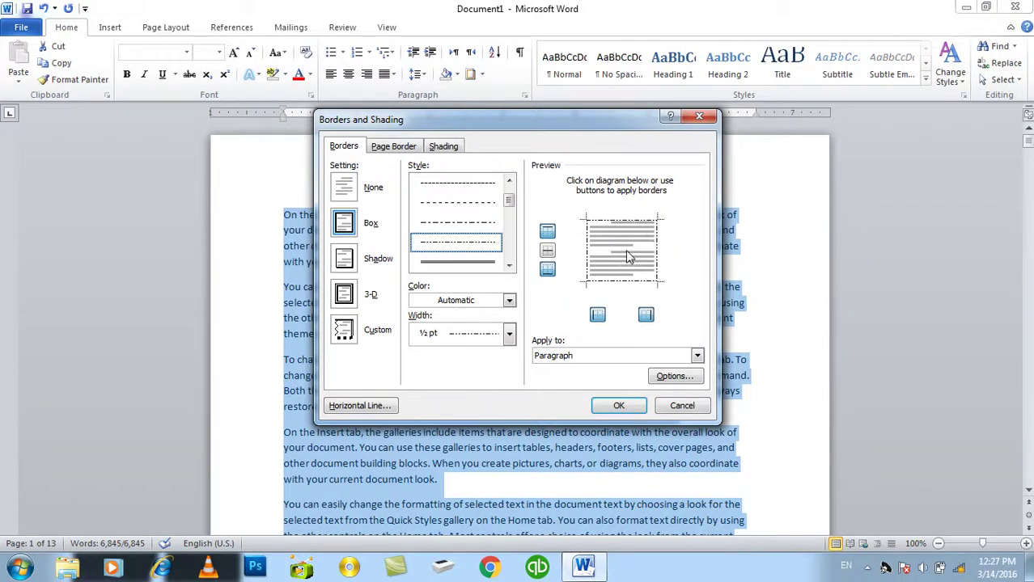
{"action": "left_click", "coordinate": [509, 300]}
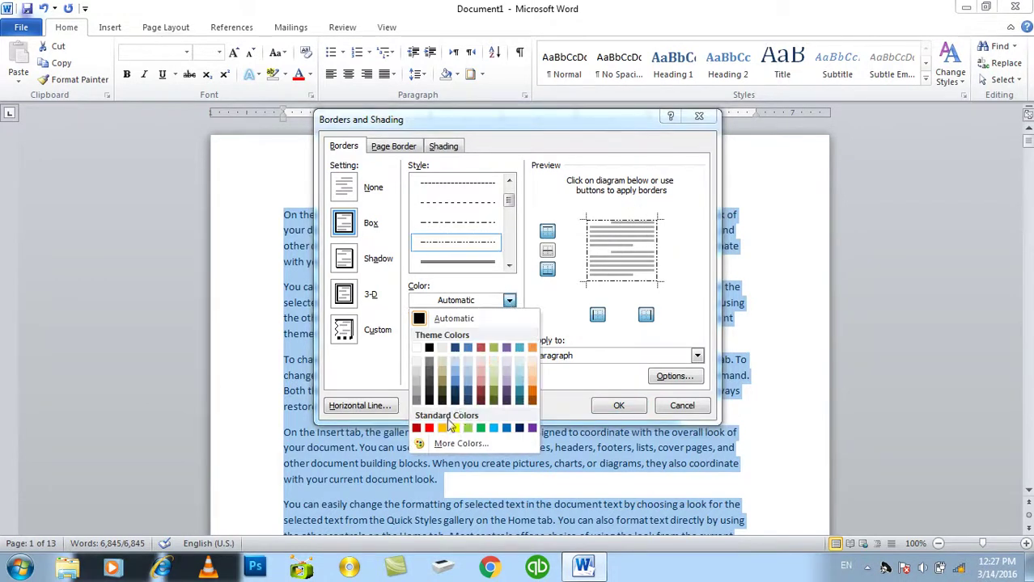
{"action": "left_click", "coordinate": [531, 428]}
{"action": "left_click", "coordinate": [473, 344]}
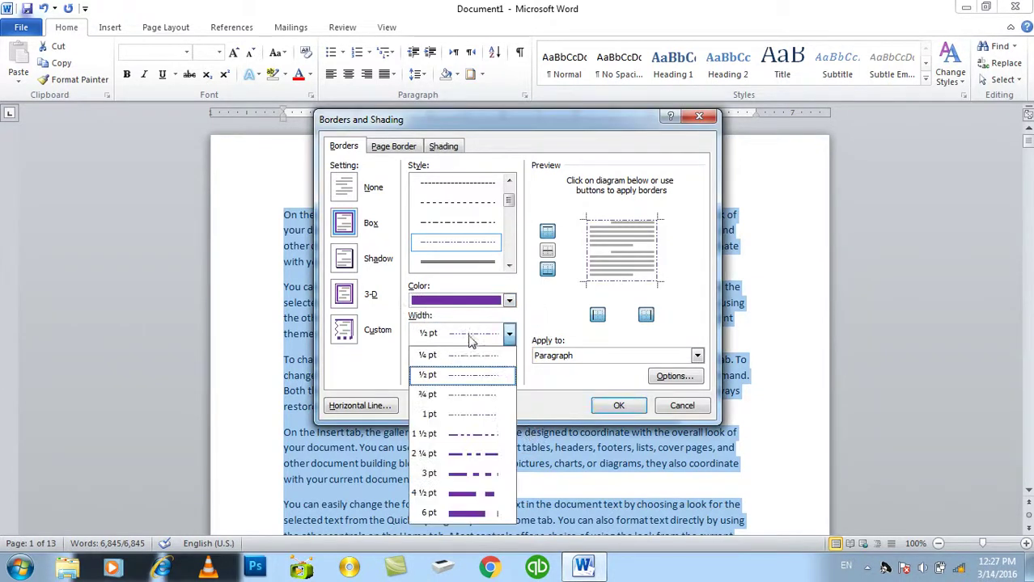
{"action": "left_click", "coordinate": [475, 430]}
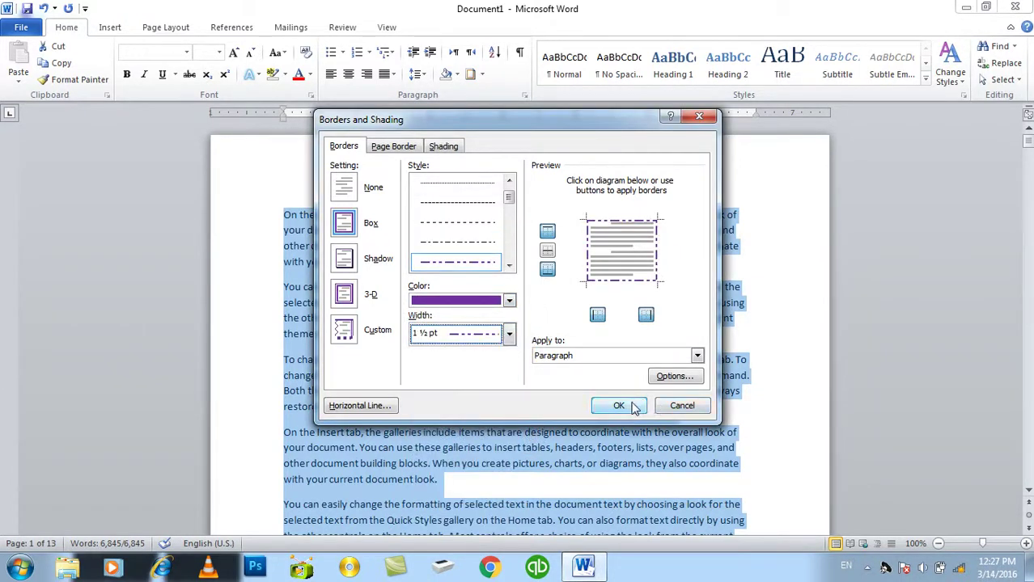
{"action": "left_click", "coordinate": [623, 405]}
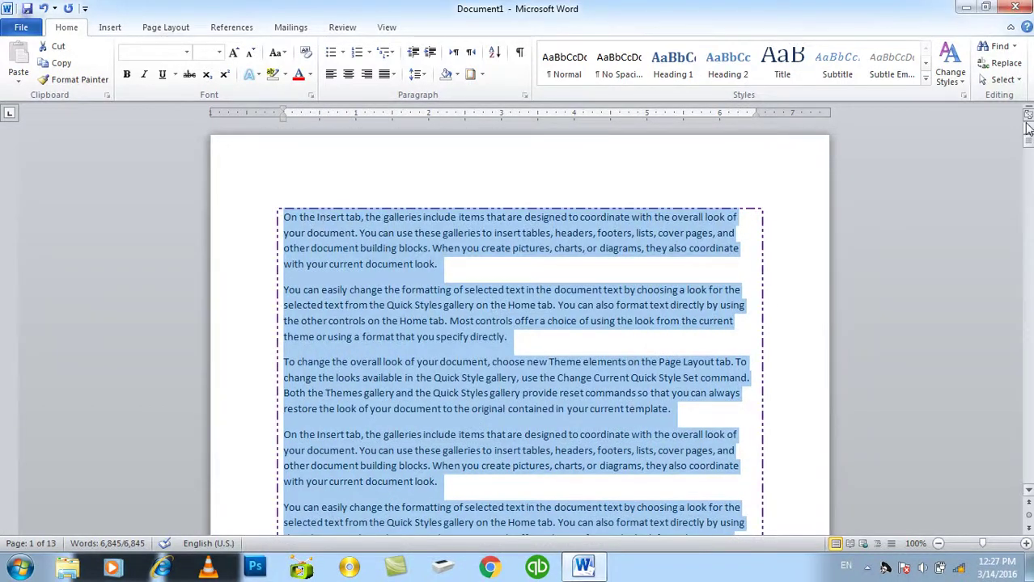
- Remove the dashed paragraph border and add an empty line above the text
{"action": "mouse_move", "coordinate": [1027, 145]}
{"action": "left_mouse_down"}
{"action": "mouse_move", "coordinate": [986, 415]}
{"action": "mouse_move", "coordinate": [987, 144]}
{"action": "left_mouse_up"}
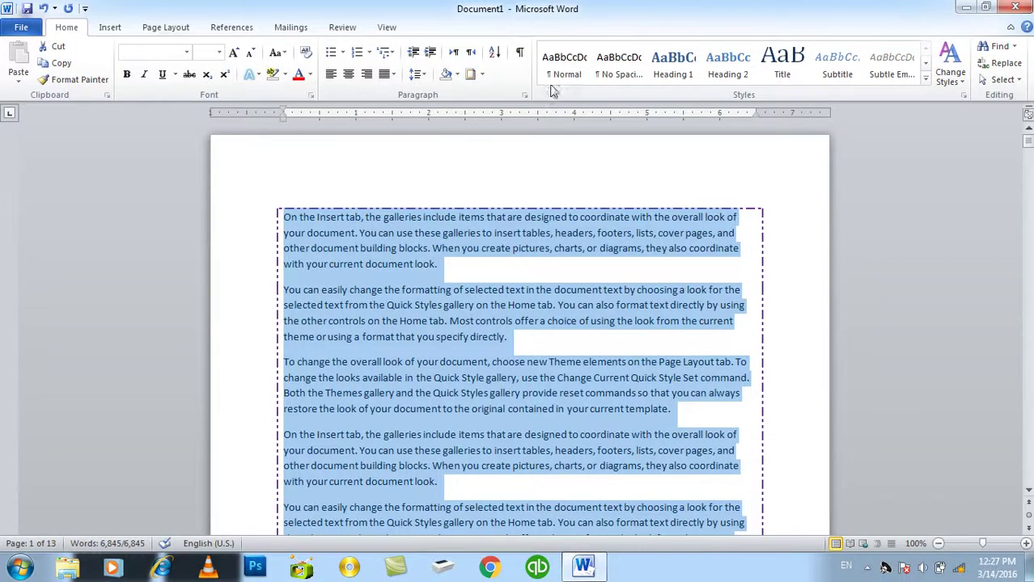
{"action": "left_click", "coordinate": [472, 74]}
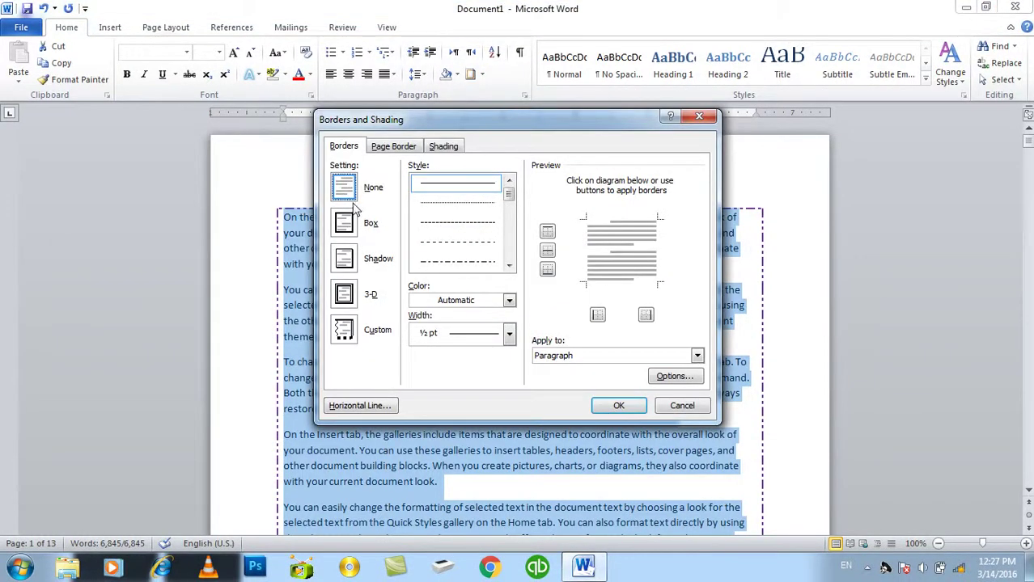
{"action": "left_click", "coordinate": [615, 406]}
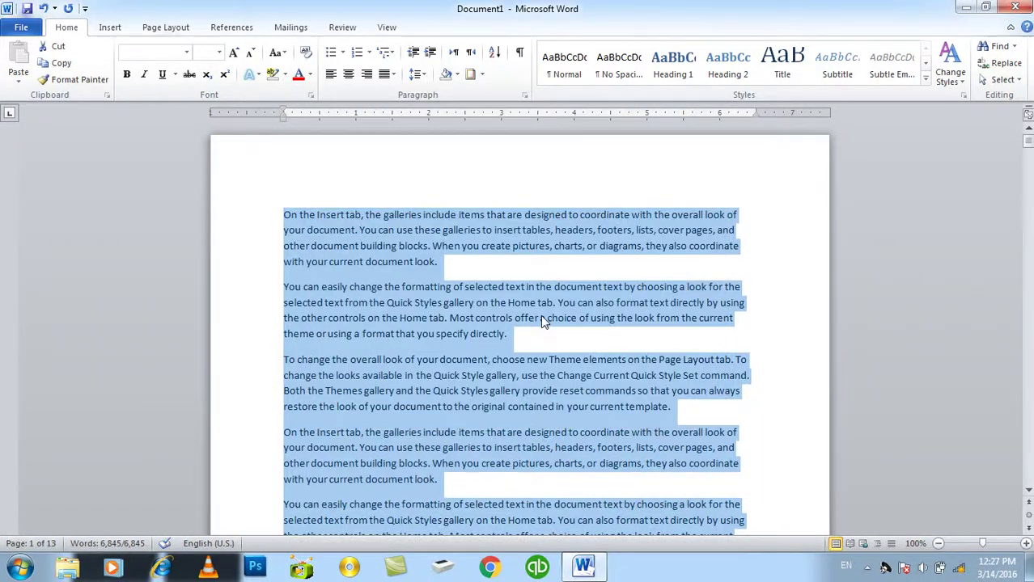
{"action": "left_click", "coordinate": [284, 215]}
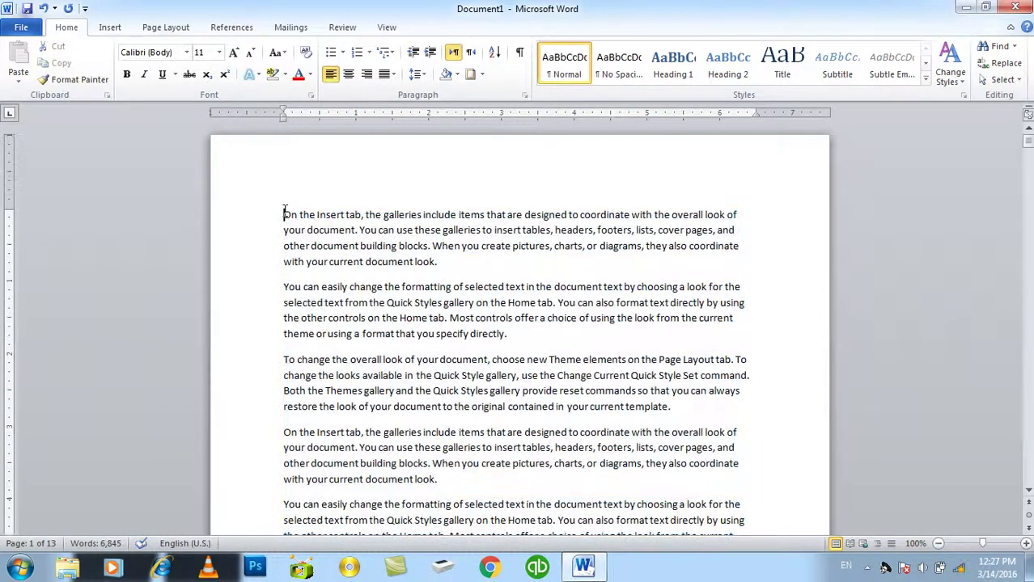
{"action": "key", "text": "Return"}
- Start a picture horizontal line from the Borders and Shading dialog
{"action": "left_click", "coordinate": [480, 75]}
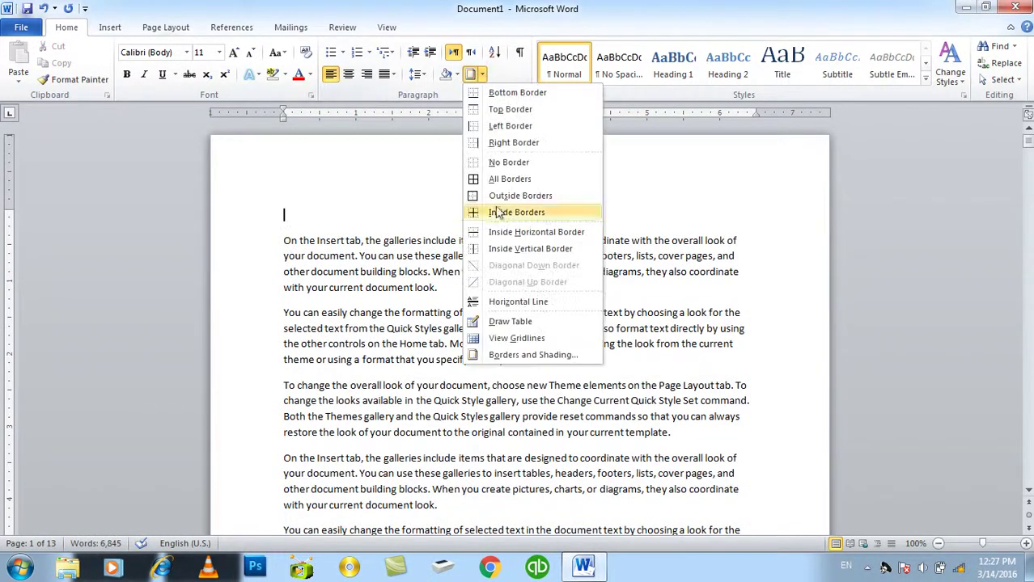
{"action": "left_click", "coordinate": [469, 74]}
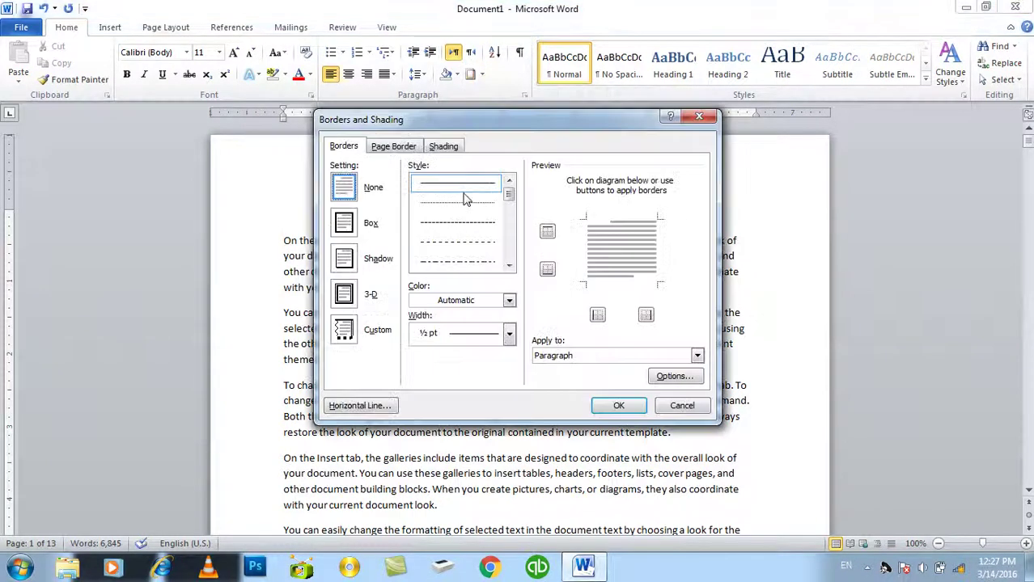
{"action": "left_click", "coordinate": [343, 406]}
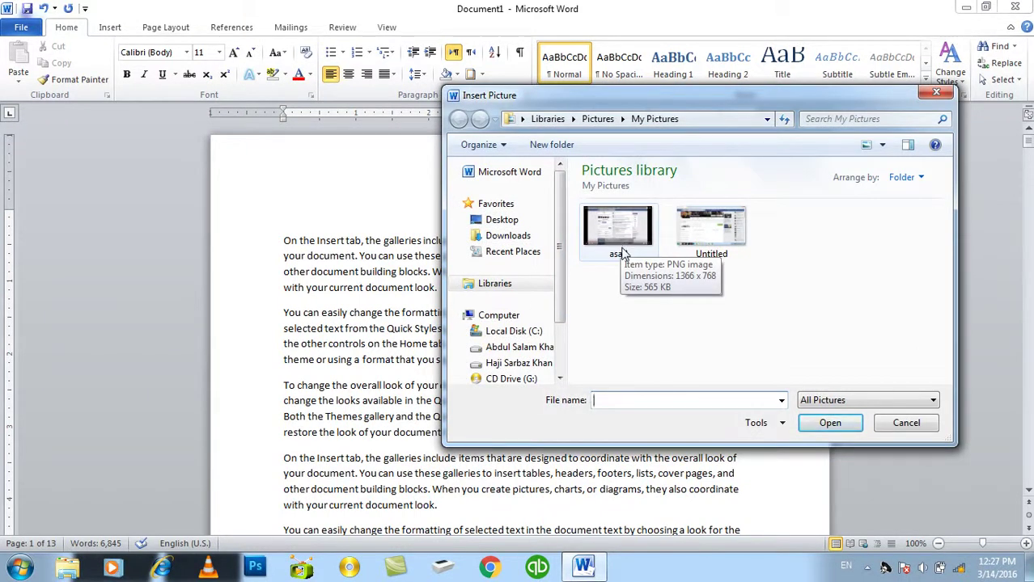
- Insert the Desert picture from Libraries > Pictures > Sample Pictures
{"action": "left_click", "coordinate": [495, 284]}
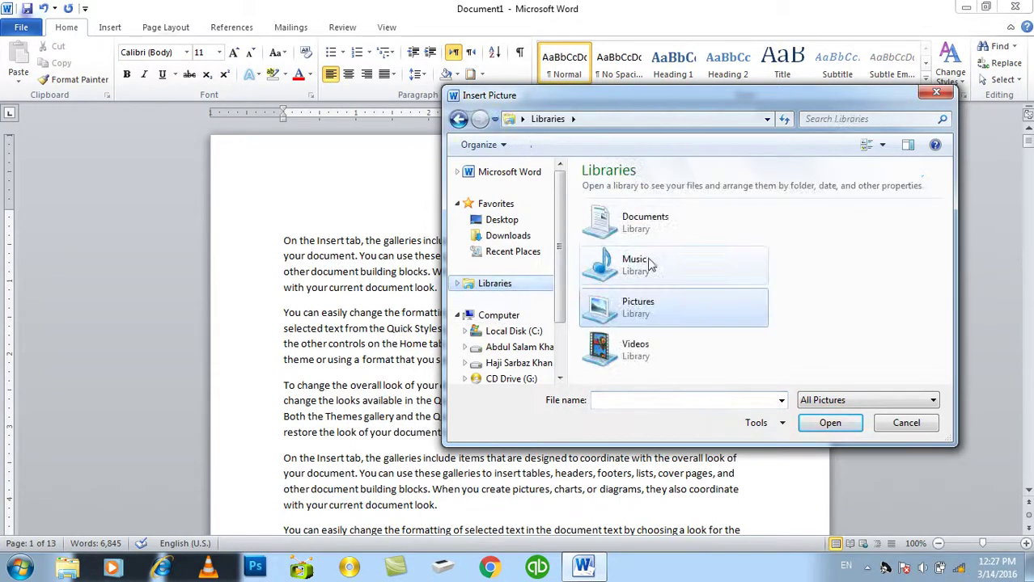
{"action": "double_click", "coordinate": [651, 310]}
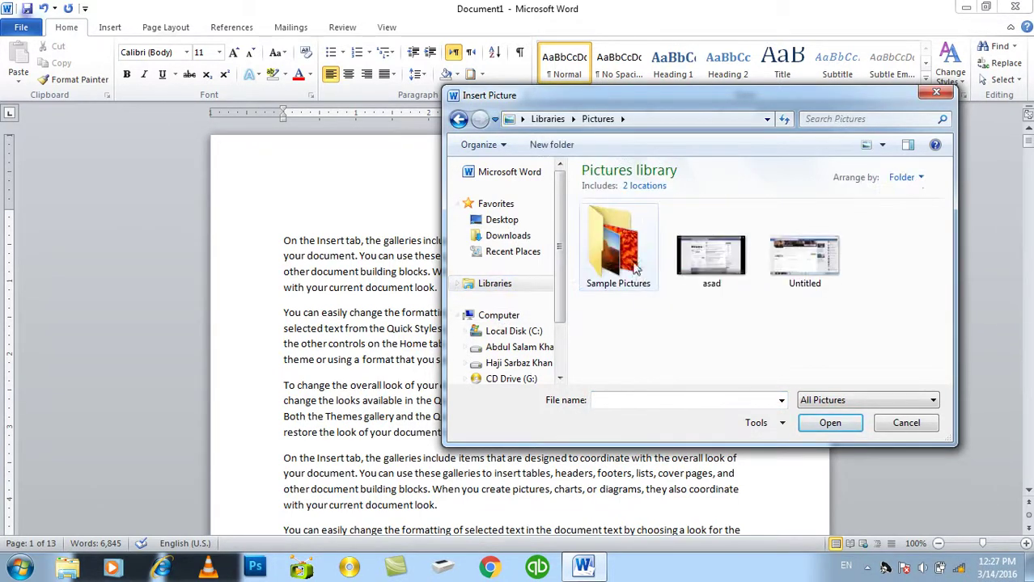
{"action": "double_click", "coordinate": [631, 261]}
{"action": "double_click", "coordinate": [704, 230]}
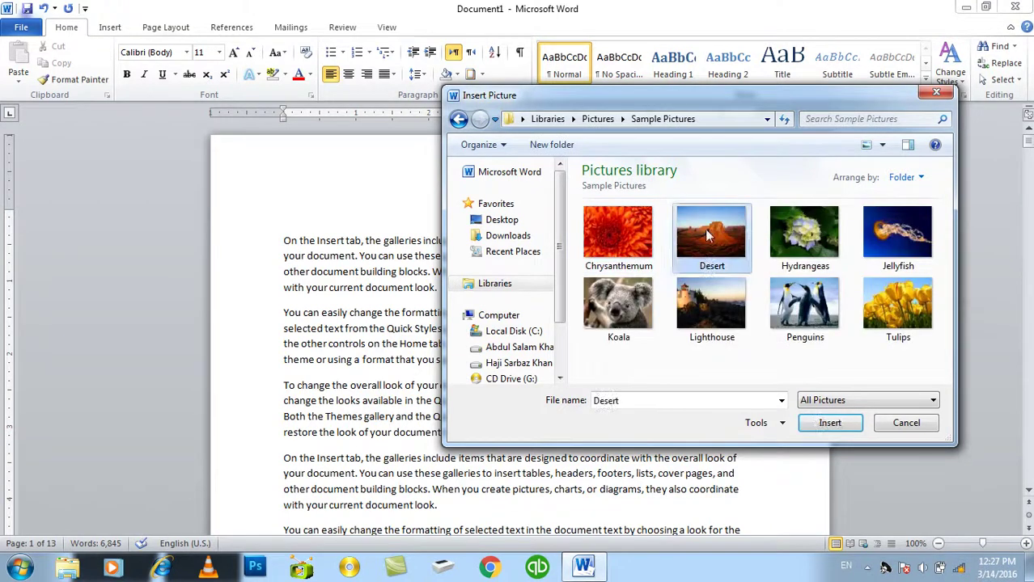
- Drag the Desert picture's top handle down to flatten it into a thin horizontal strip
{"action": "left_click", "coordinate": [518, 156]}
{"action": "left_click_drag", "start_coordinate": [519, 155], "coordinate": [533, 495]}
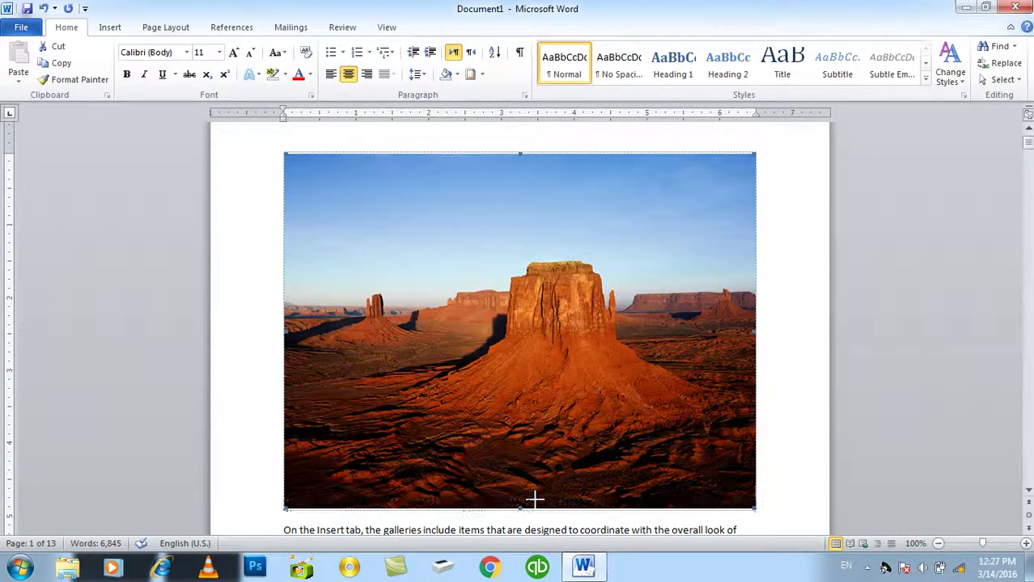
{"action": "left_click_drag", "start_coordinate": [532, 495], "coordinate": [534, 495]}
{"action": "left_click", "coordinate": [717, 200]}
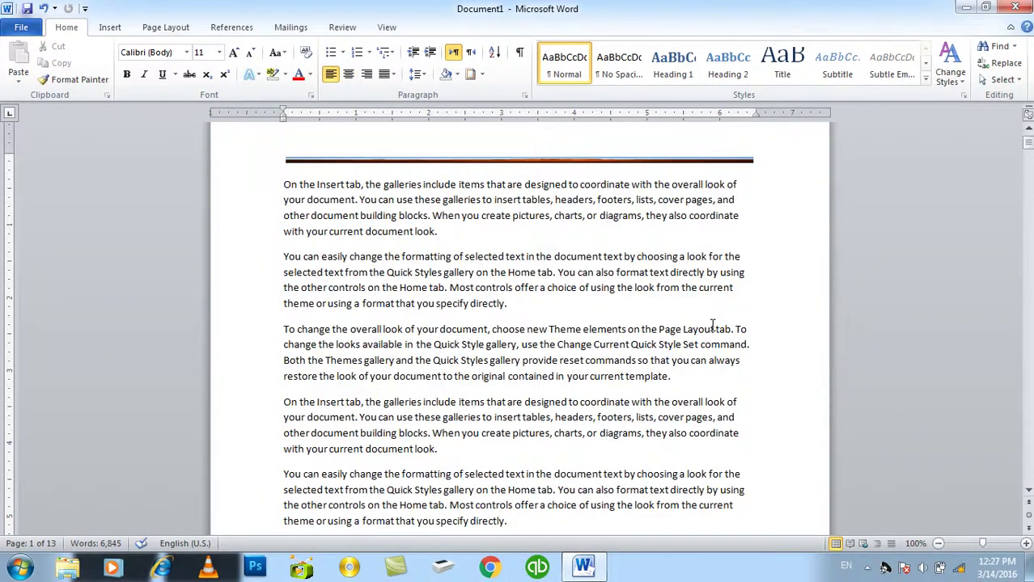
- Delete the Desert strip and the empty first line, then select the whole document
{"action": "left_click", "coordinate": [667, 160]}
{"action": "key", "text": "Delete"}
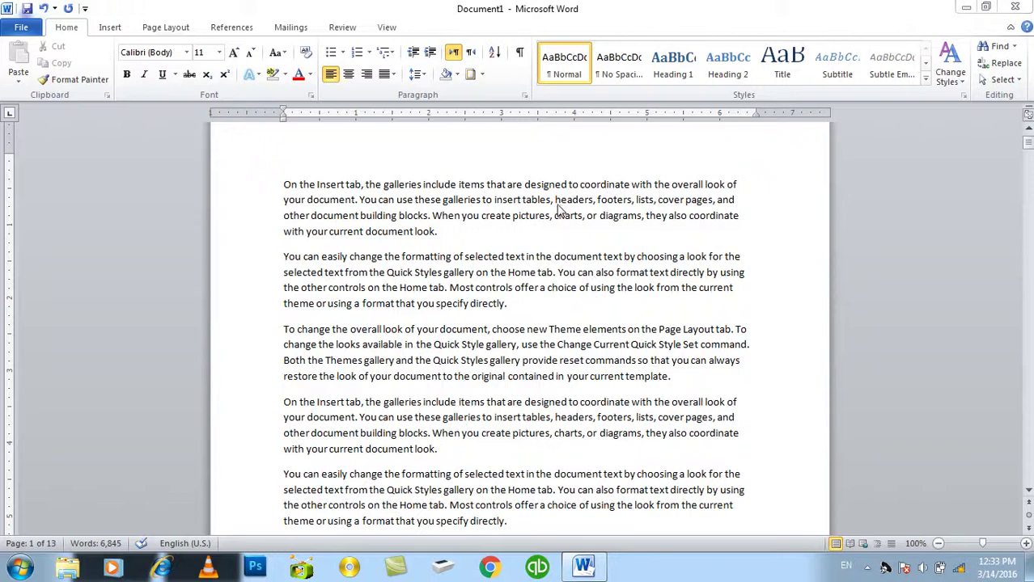
{"action": "key", "text": "ctrl+a"}
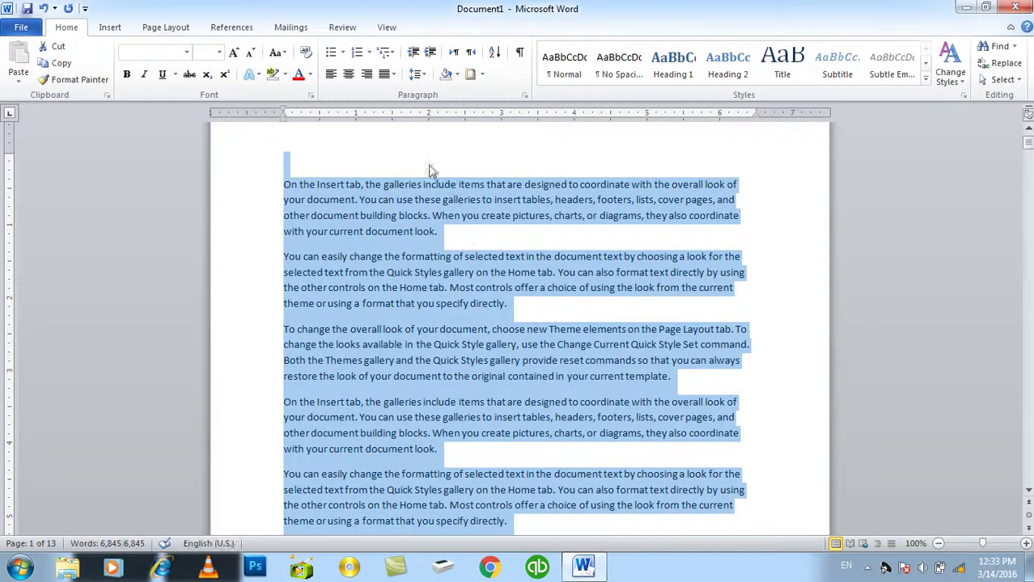
{"action": "left_click", "coordinate": [434, 138]}
{"action": "key", "text": "Delete"}
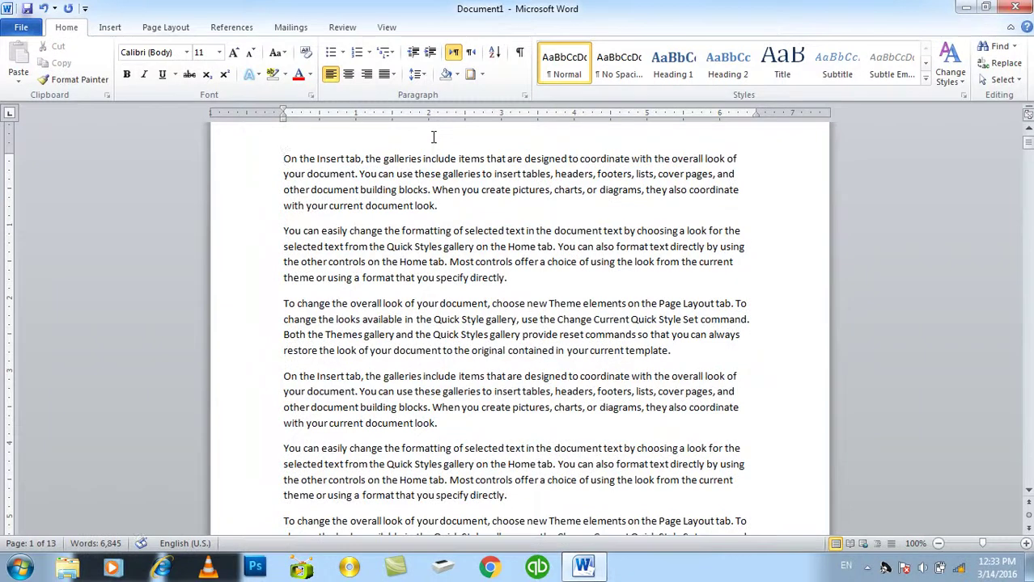
{"action": "key", "text": "ctrl+a"}
- Apply a dotted Box border with Apply to set to Text on the selection
{"action": "left_click", "coordinate": [474, 75]}
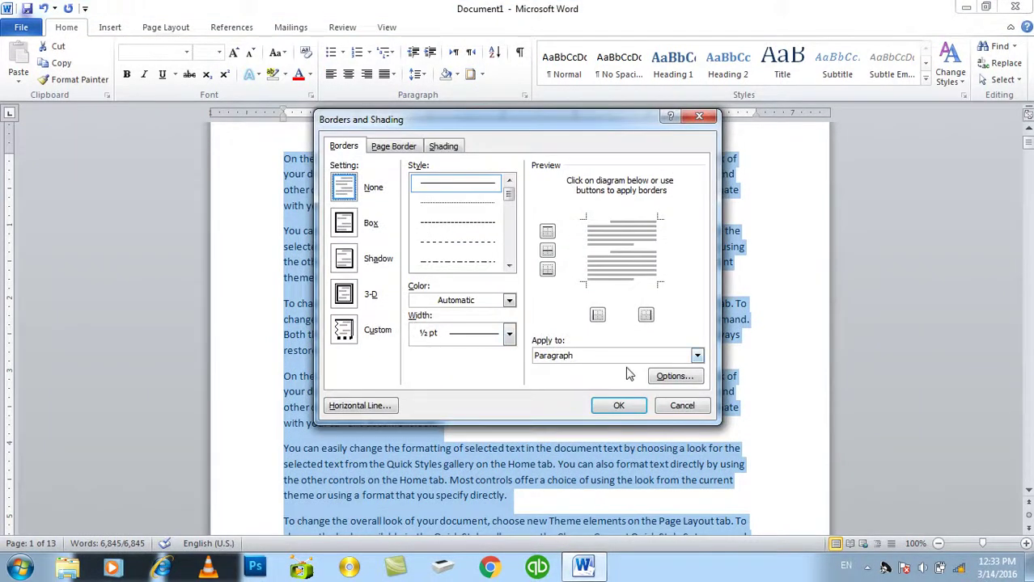
{"action": "left_click", "coordinate": [348, 229]}
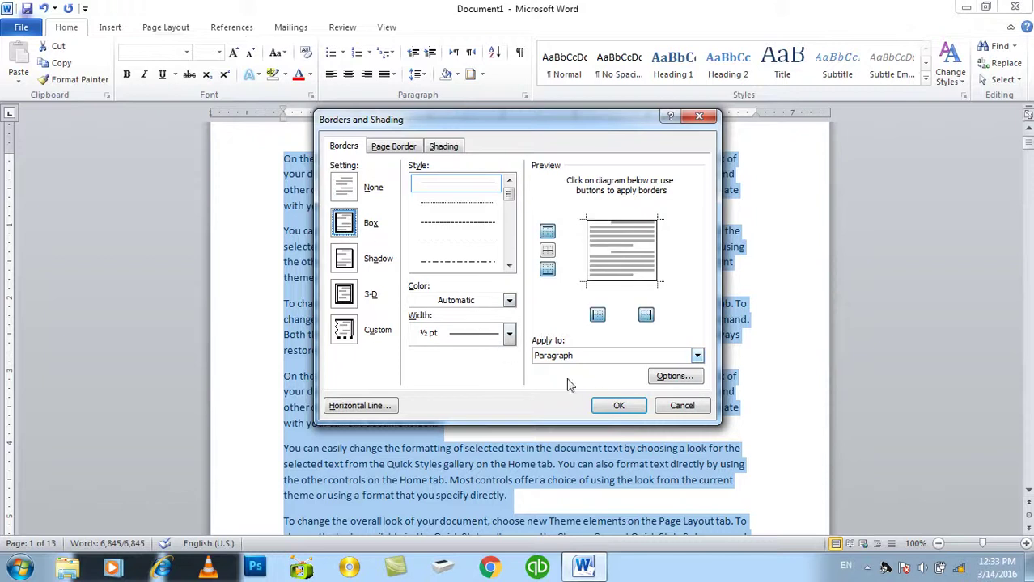
{"action": "left_click", "coordinate": [588, 356]}
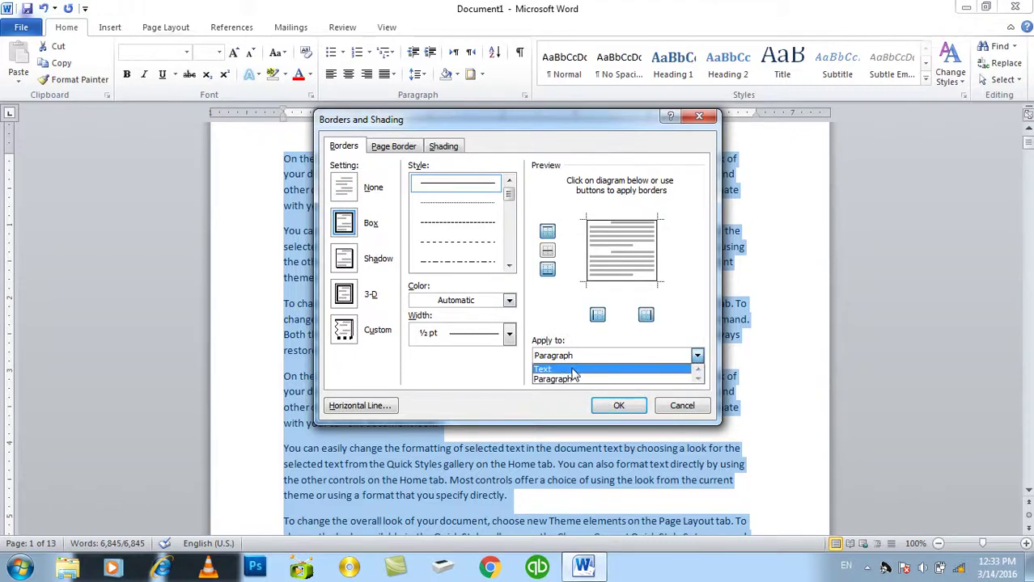
{"action": "left_click", "coordinate": [573, 372]}
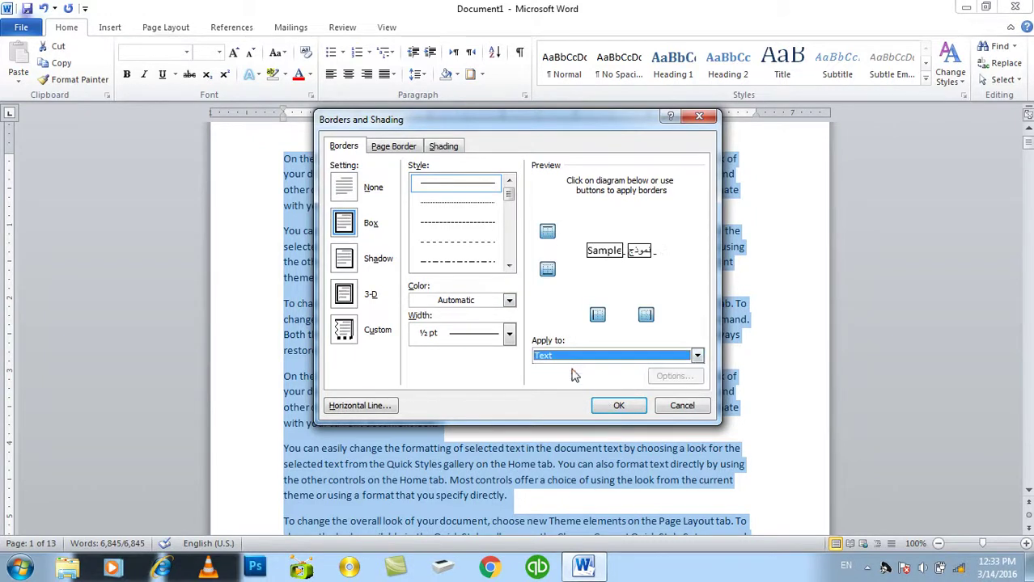
{"action": "left_click", "coordinate": [438, 206]}
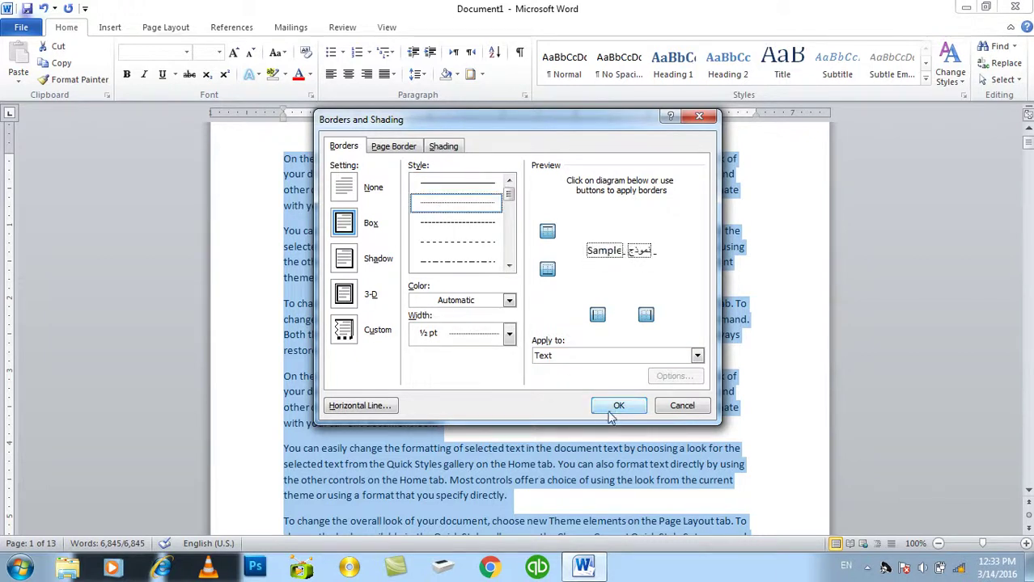
{"action": "left_click", "coordinate": [618, 406]}
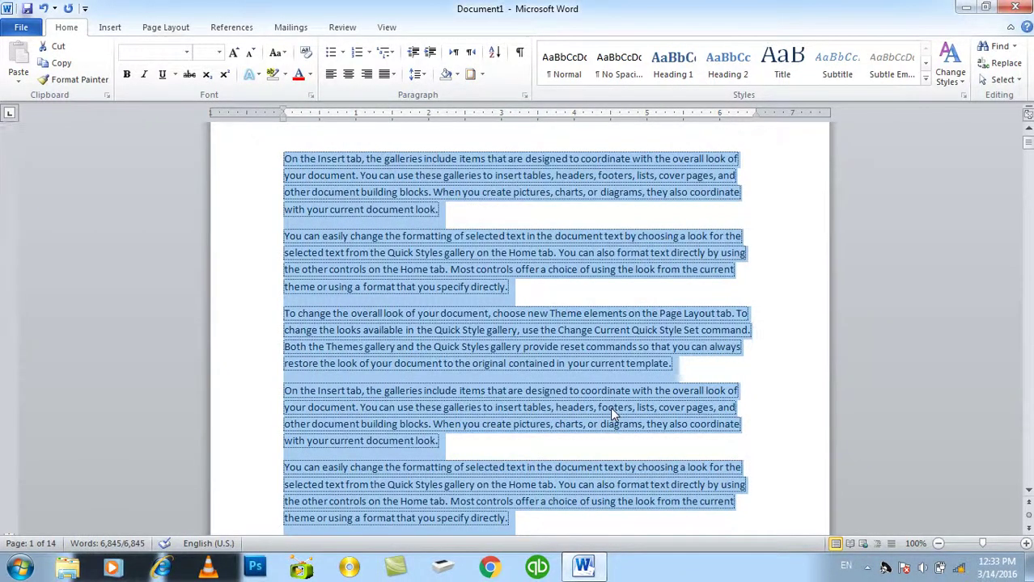
- Undo the dotted text borders and apply a single-line Box border to the Paragraph instead
{"action": "left_click", "coordinate": [611, 409]}
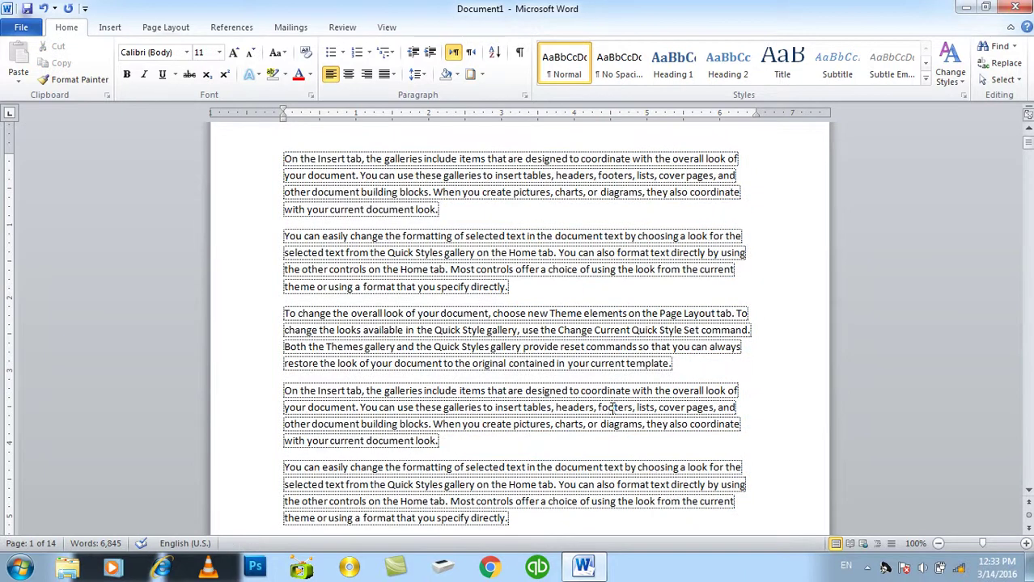
{"action": "key", "text": "ctrl+z"}
{"action": "left_click", "coordinate": [472, 74]}
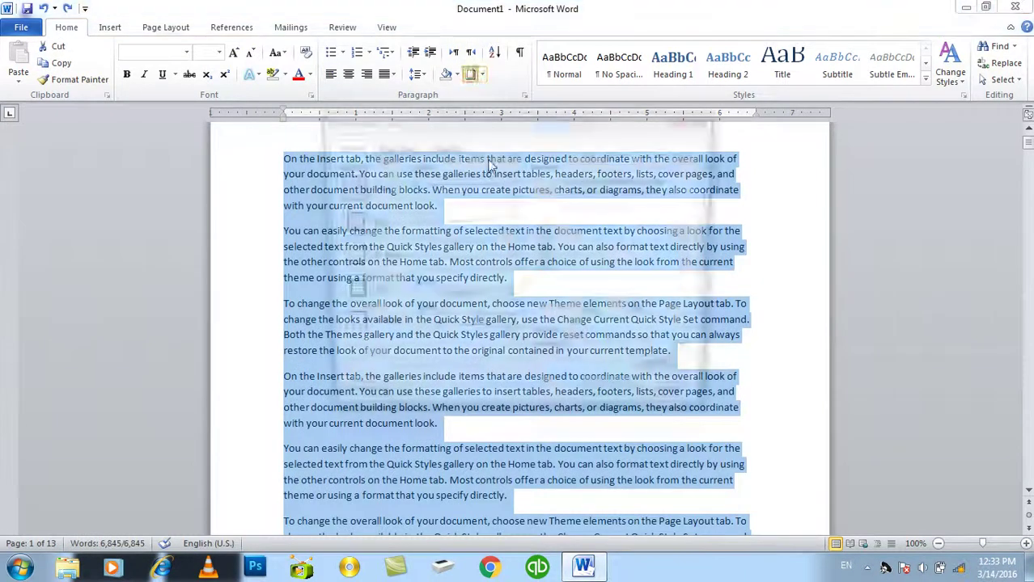
{"action": "left_click", "coordinate": [568, 357]}
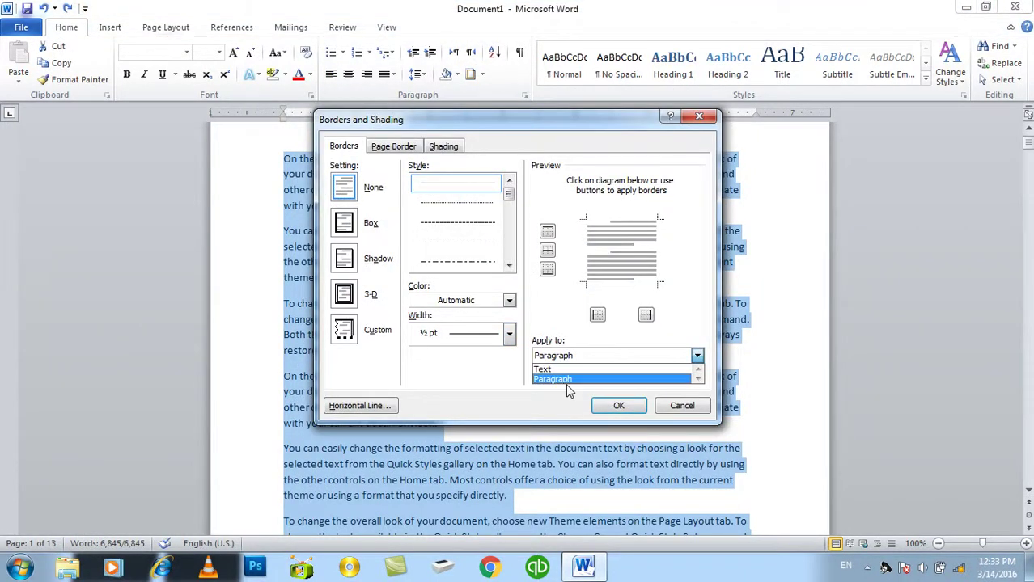
{"action": "left_click", "coordinate": [564, 380]}
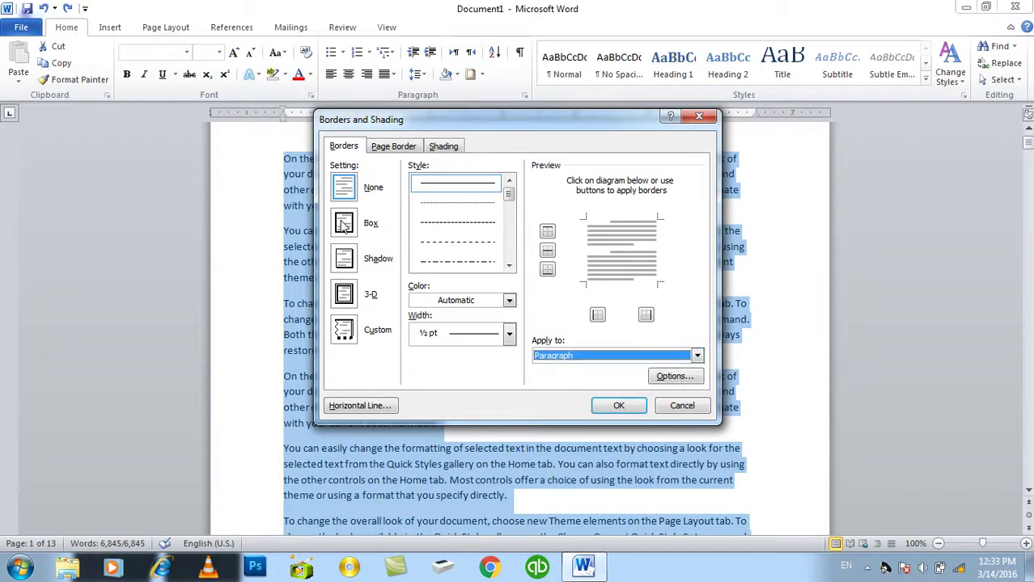
{"action": "left_click", "coordinate": [343, 223]}
{"action": "left_click", "coordinate": [614, 407]}
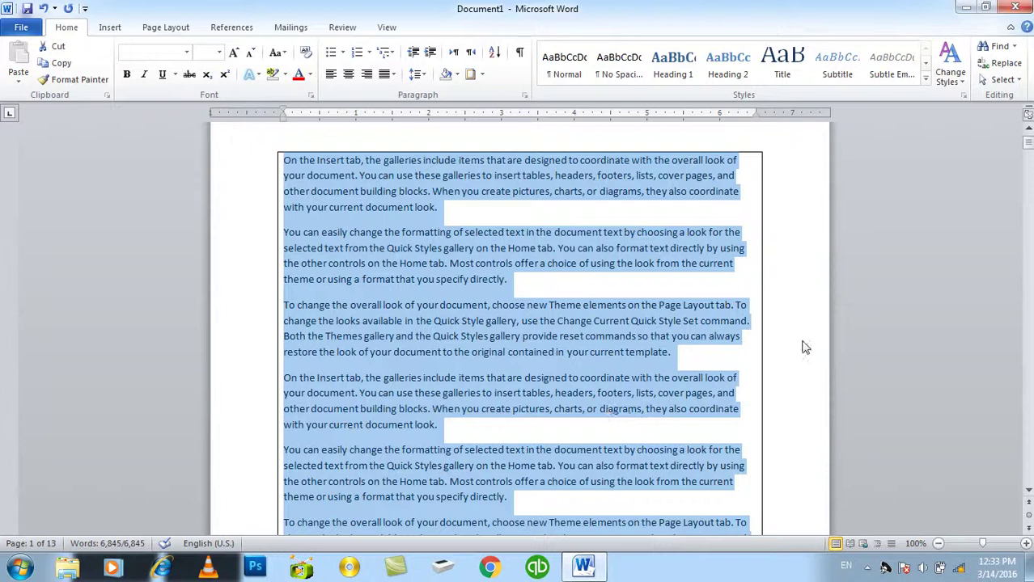
- Keep the paragraph border at None in Borders and Shading so the sample text has no box
{"action": "mouse_move", "coordinate": [1028, 143]}
{"action": "left_mouse_down"}
{"action": "mouse_move", "coordinate": [1026, 154]}
{"action": "mouse_move", "coordinate": [1028, 137]}
{"action": "left_mouse_up"}
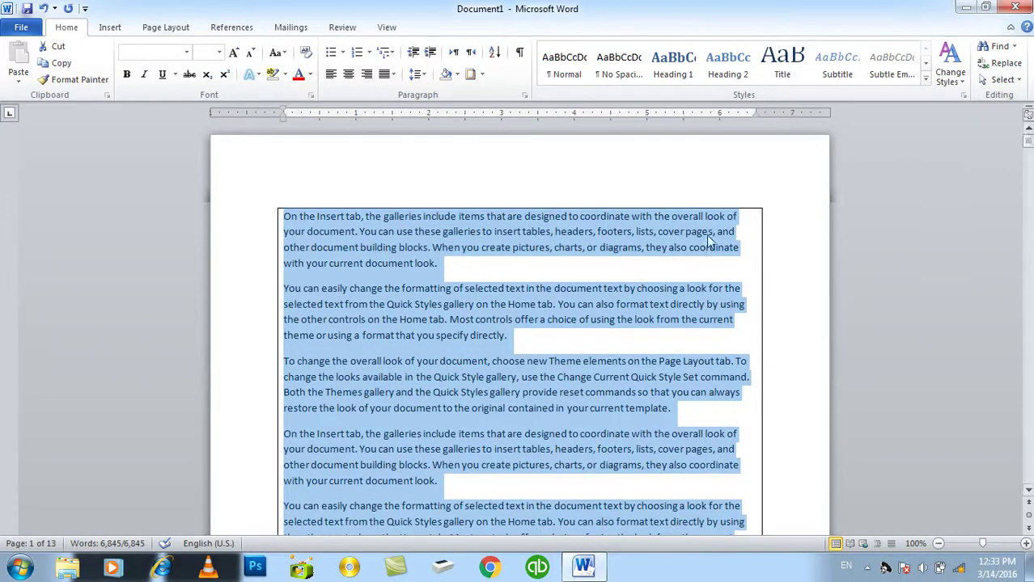
{"action": "left_click", "coordinate": [469, 74]}
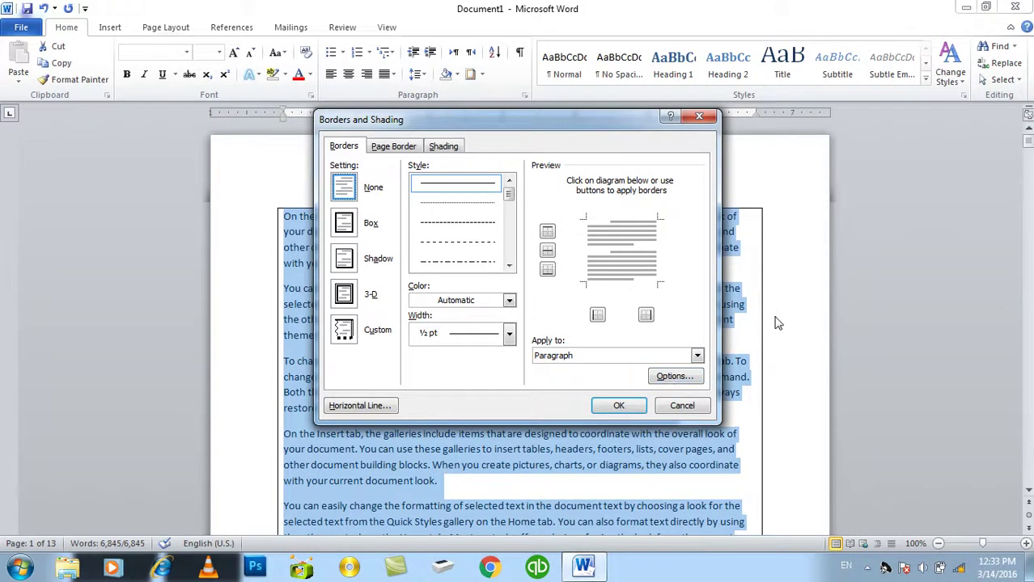
{"action": "left_click", "coordinate": [672, 378]}
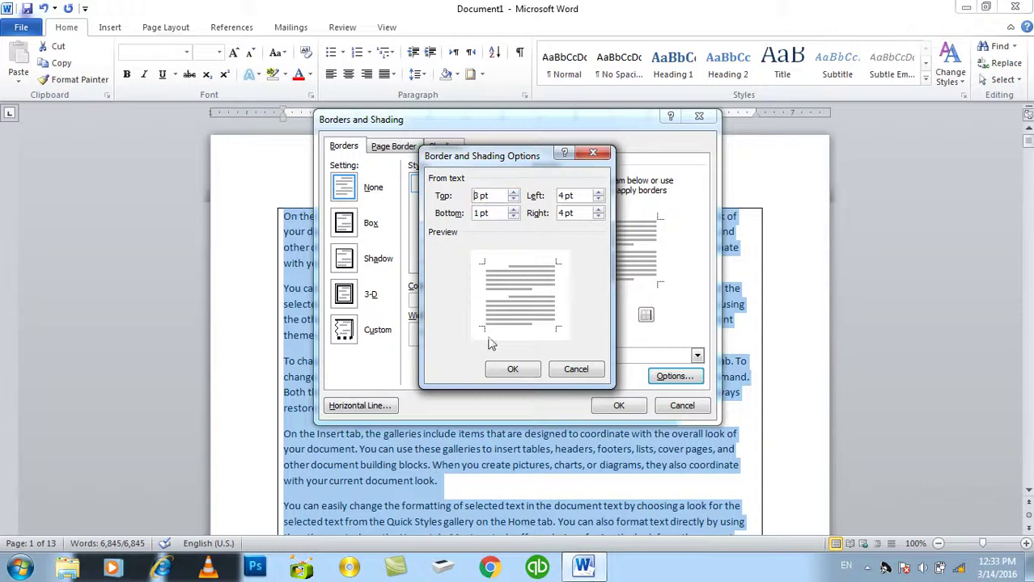
{"action": "left_click", "coordinate": [518, 370]}
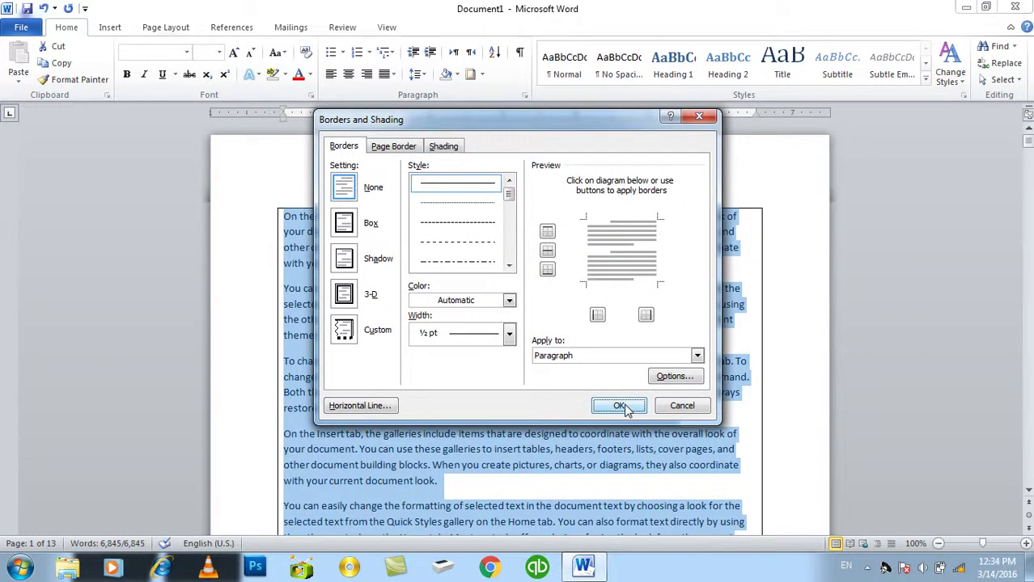
{"action": "left_click", "coordinate": [624, 408]}
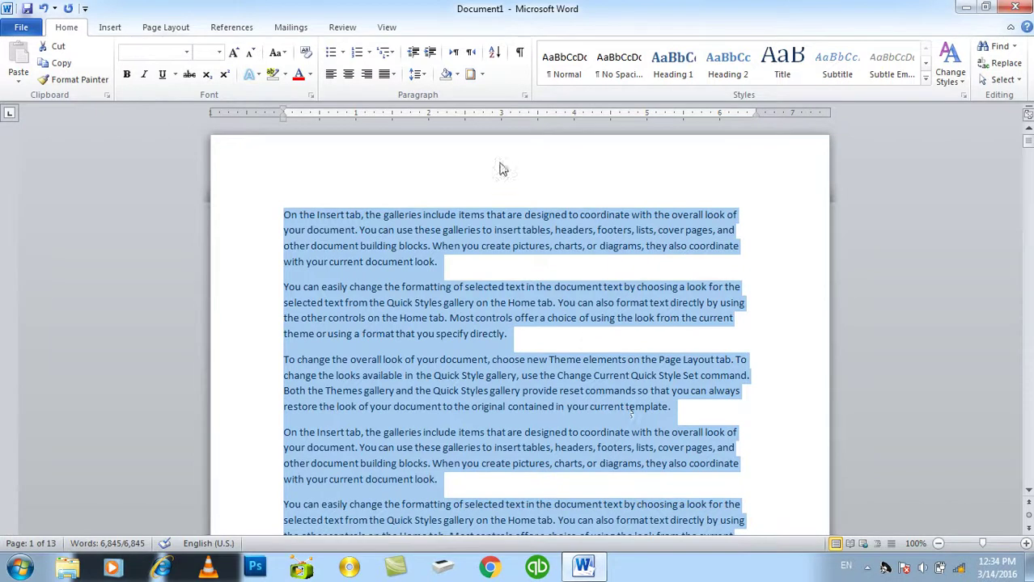
{"action": "left_click", "coordinate": [469, 73]}
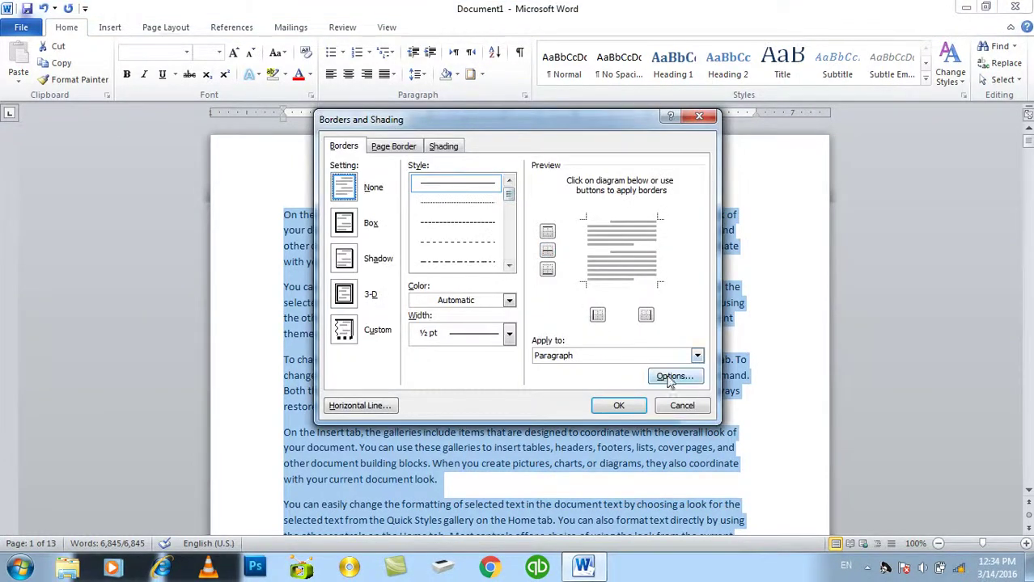
- Review the border-to-text spacing options and close Borders and Shading without changes
{"action": "left_click", "coordinate": [670, 377]}
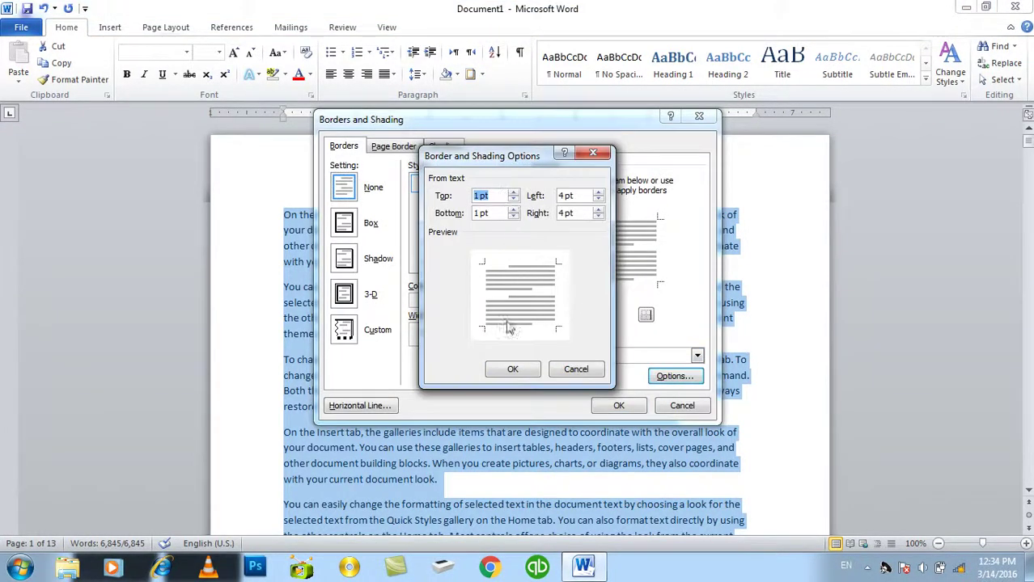
{"action": "left_click", "coordinate": [512, 369]}
{"action": "left_click", "coordinate": [613, 406]}
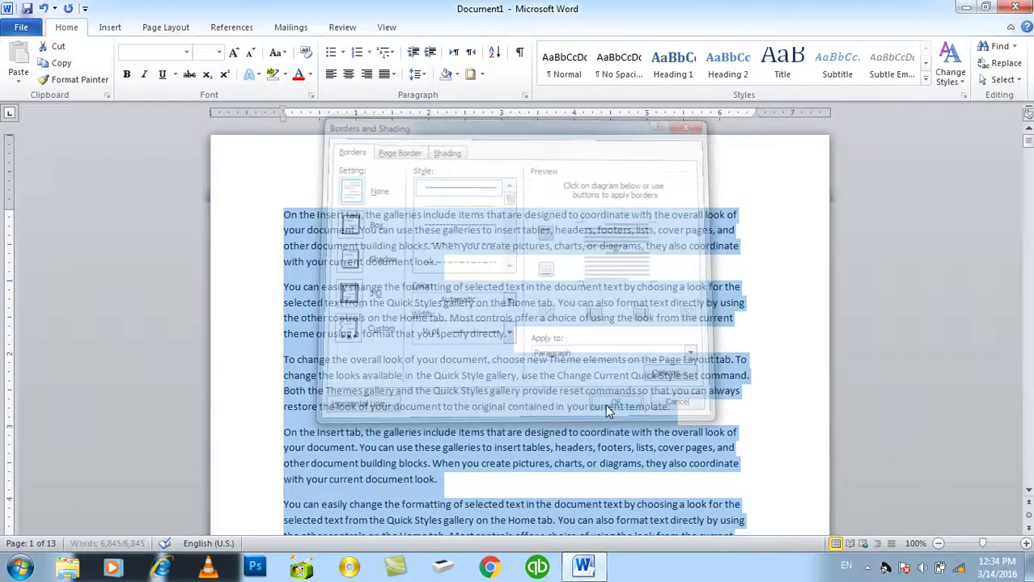
{"action": "left_click", "coordinate": [470, 73]}
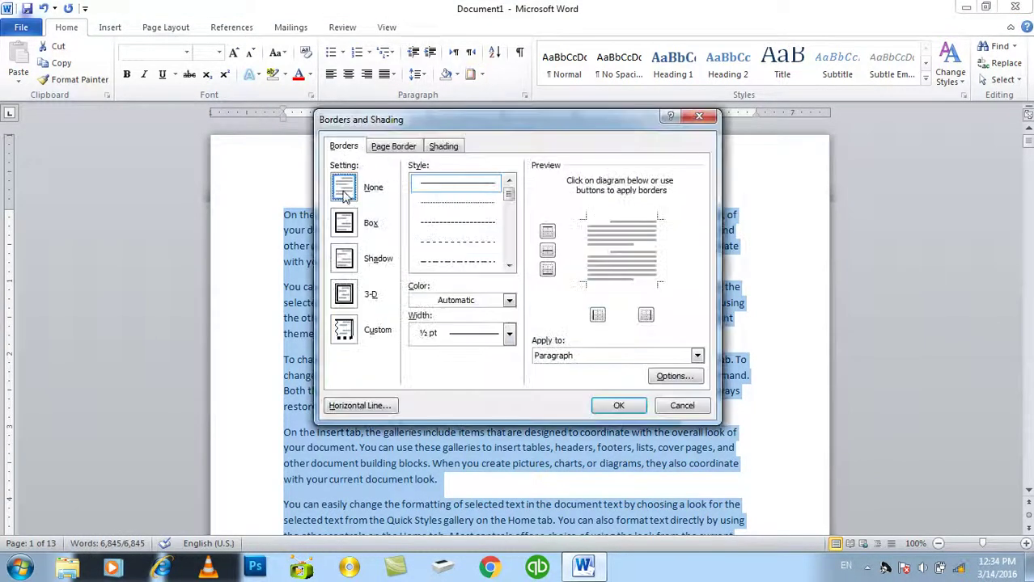
{"action": "left_click", "coordinate": [619, 405]}
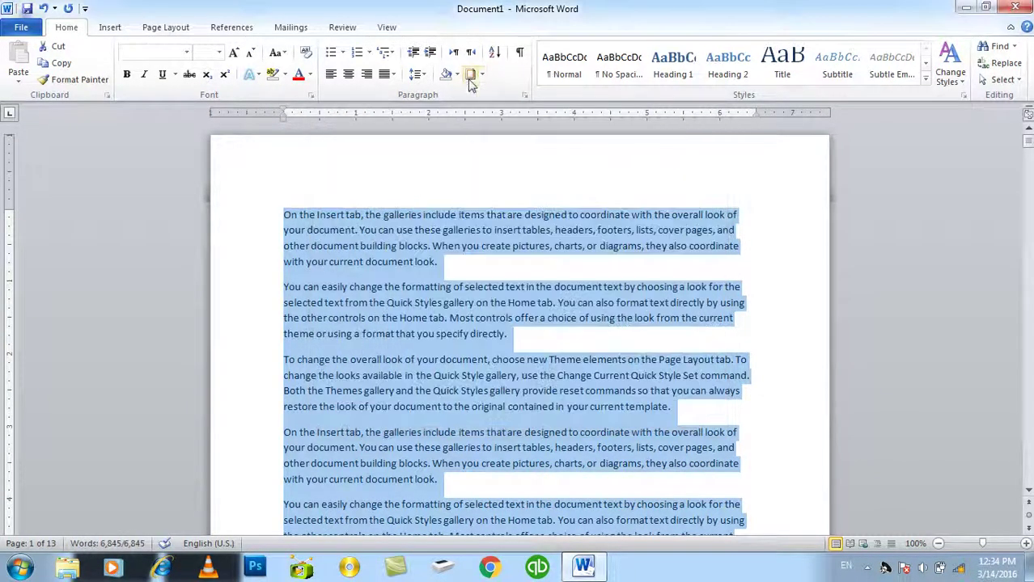
- Apply a Box border to the body paragraphs with a 1.5 pt top gap from the text
{"action": "left_click", "coordinate": [469, 79]}
{"action": "left_click", "coordinate": [344, 223]}
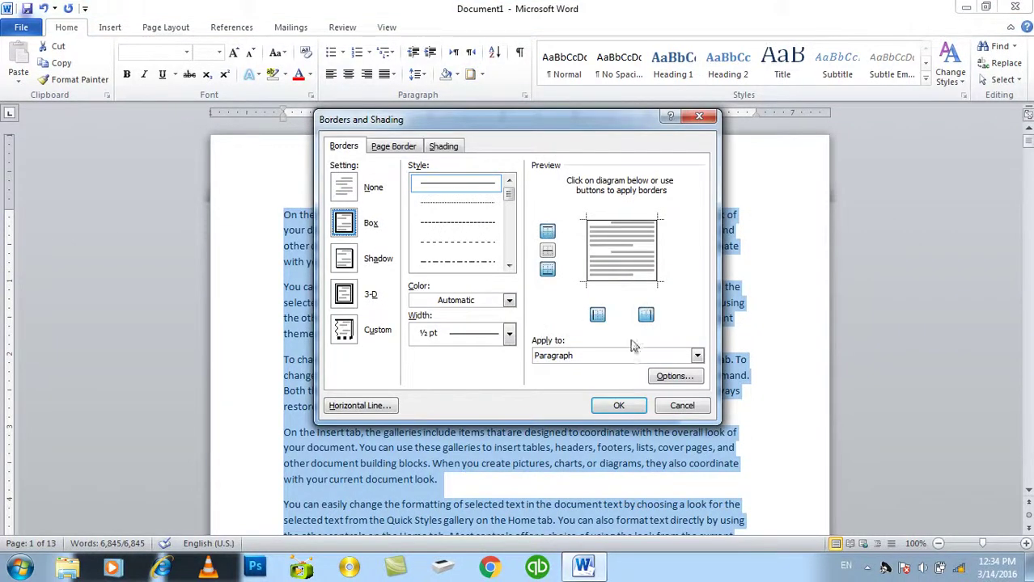
{"action": "left_click", "coordinate": [672, 376]}
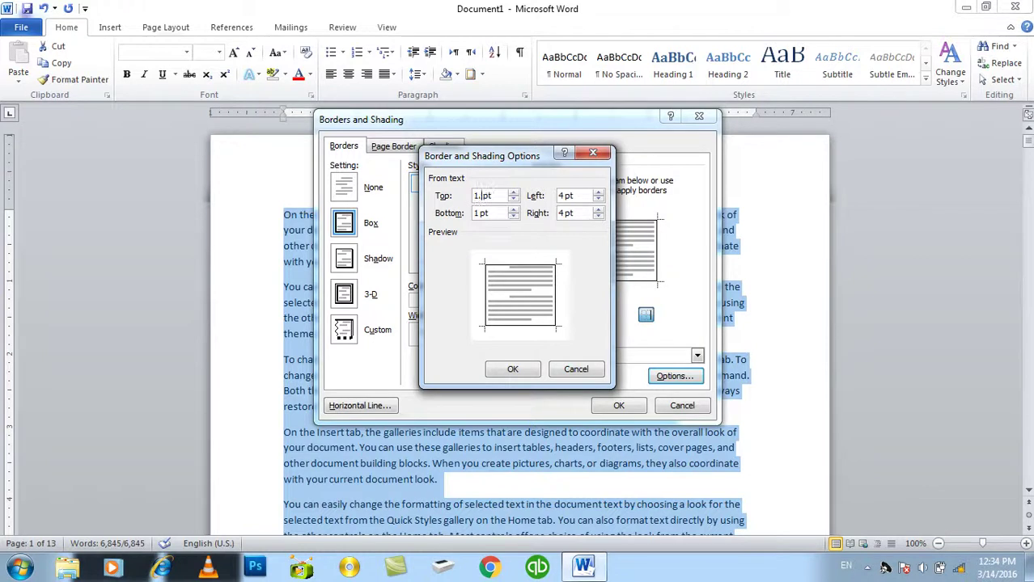
{"action": "left_click", "coordinate": [512, 368]}
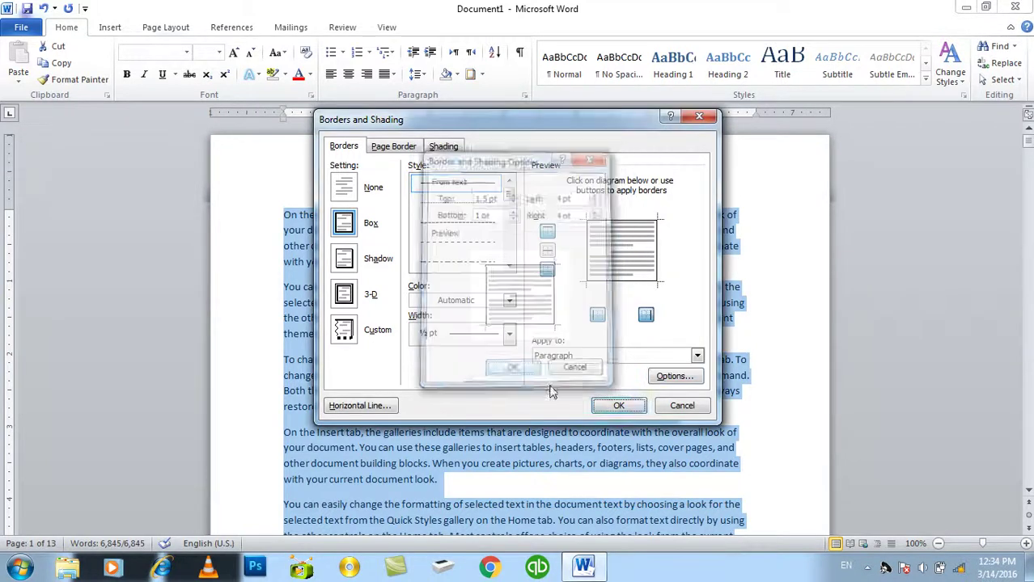
{"action": "left_click", "coordinate": [619, 406]}
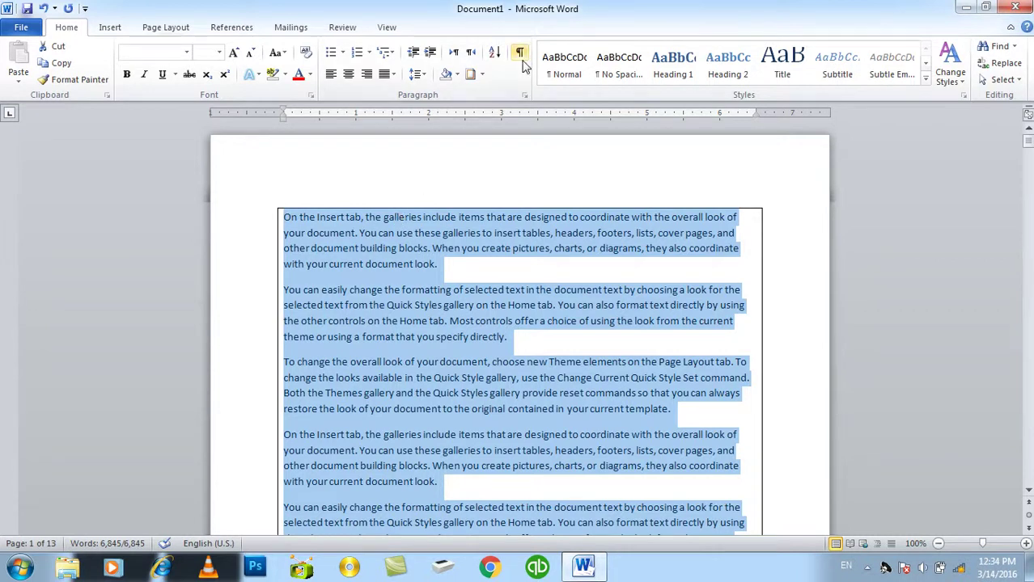
- Reopen Borders and Shading with Box kept, review the spacing Options unchanged, then move to page border settings
{"action": "left_click", "coordinate": [471, 74]}
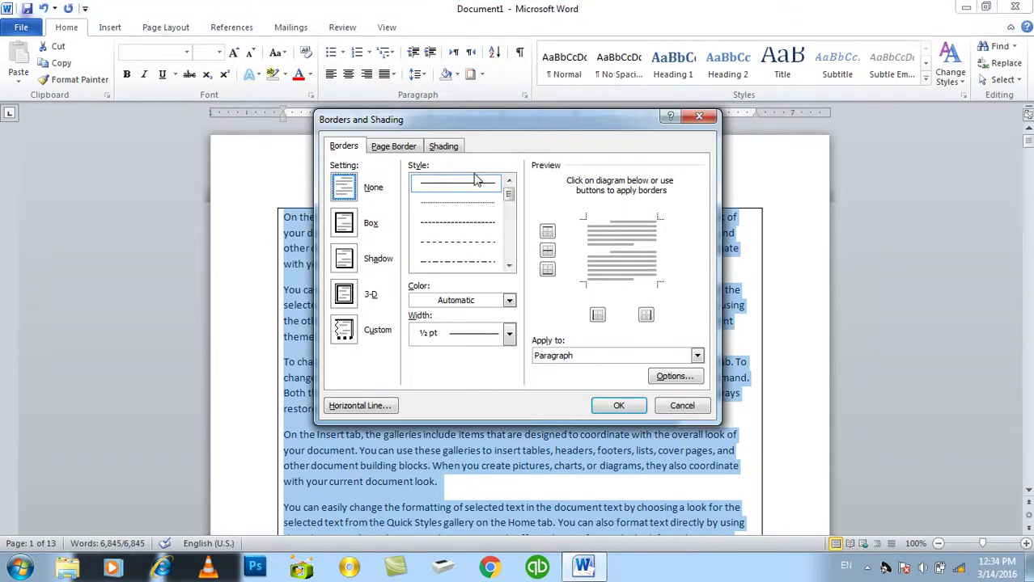
{"action": "left_click", "coordinate": [665, 377]}
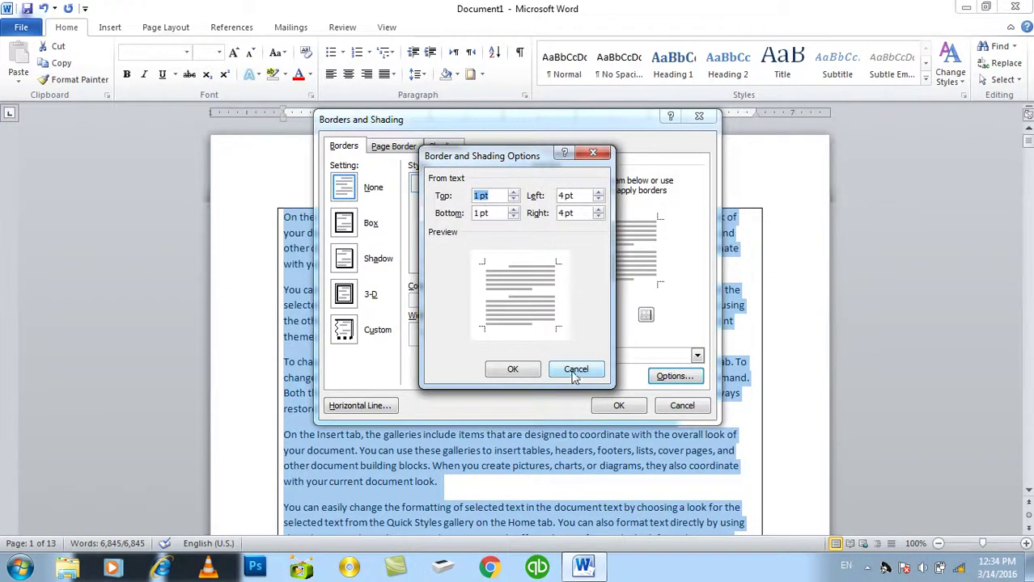
{"action": "left_click", "coordinate": [575, 373]}
{"action": "left_click", "coordinate": [343, 227]}
{"action": "left_click", "coordinate": [668, 377]}
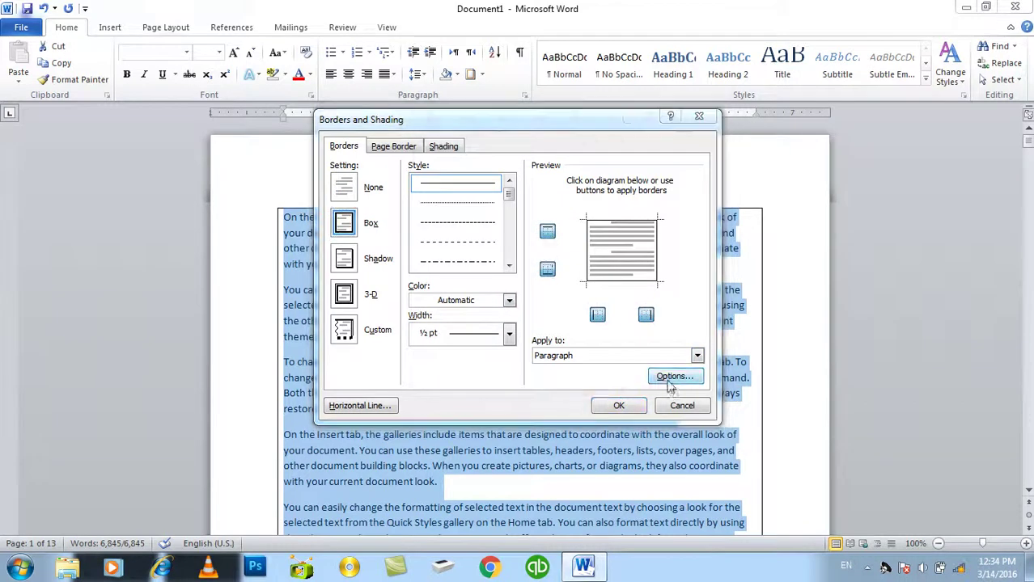
{"action": "left_click", "coordinate": [568, 369]}
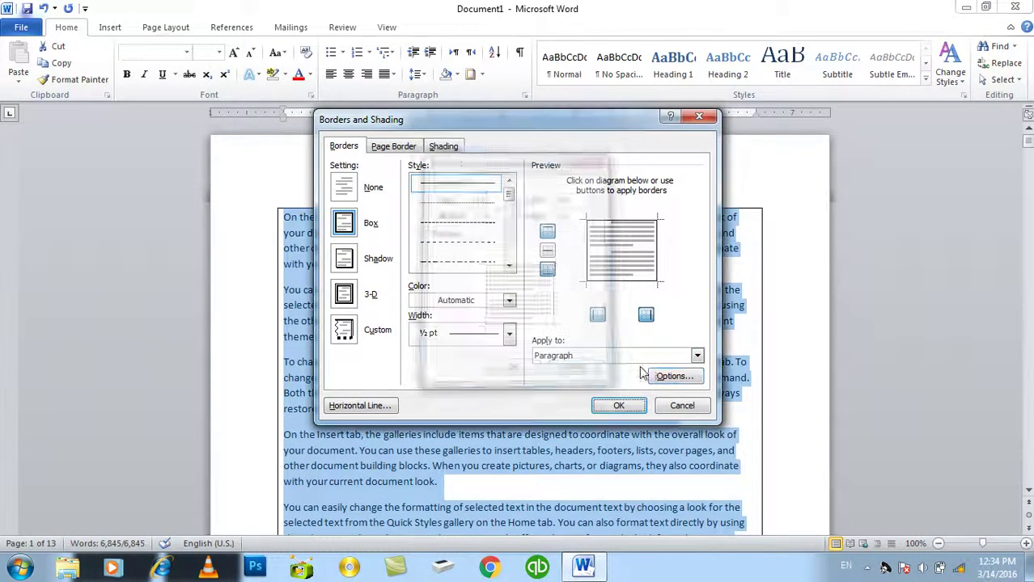
{"action": "left_click", "coordinate": [668, 377]}
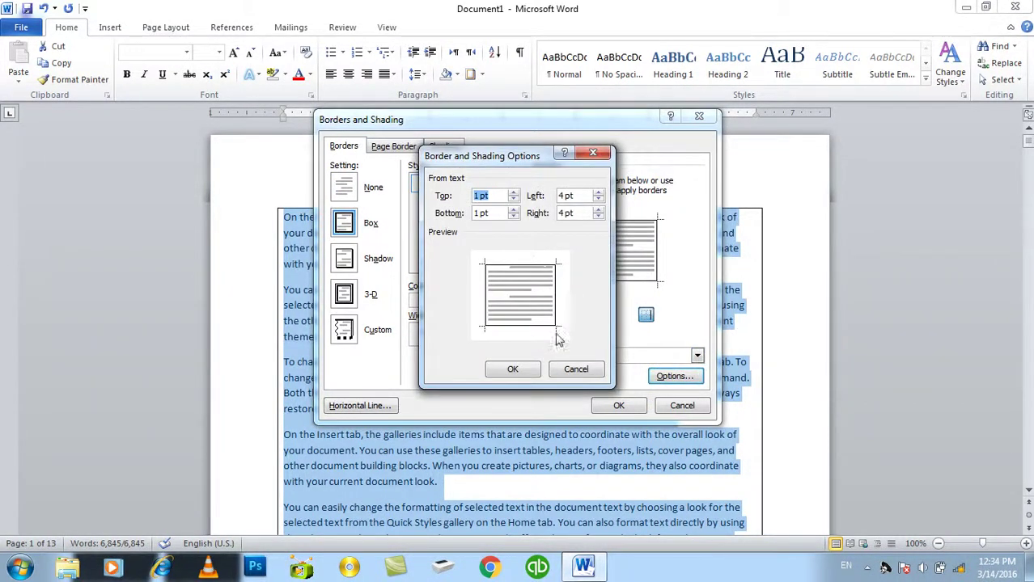
{"action": "left_click", "coordinate": [571, 368]}
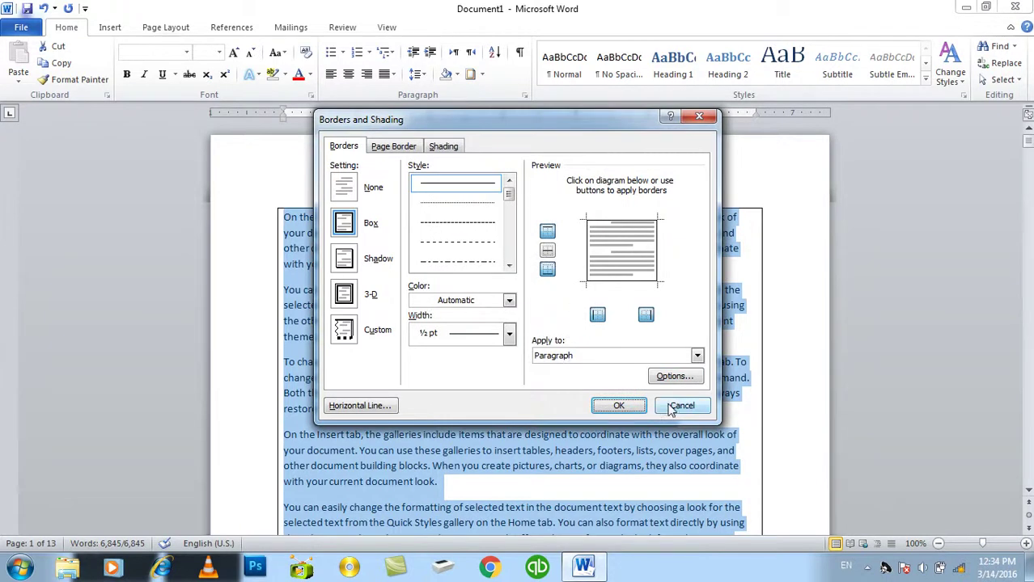
{"action": "left_click", "coordinate": [396, 148]}
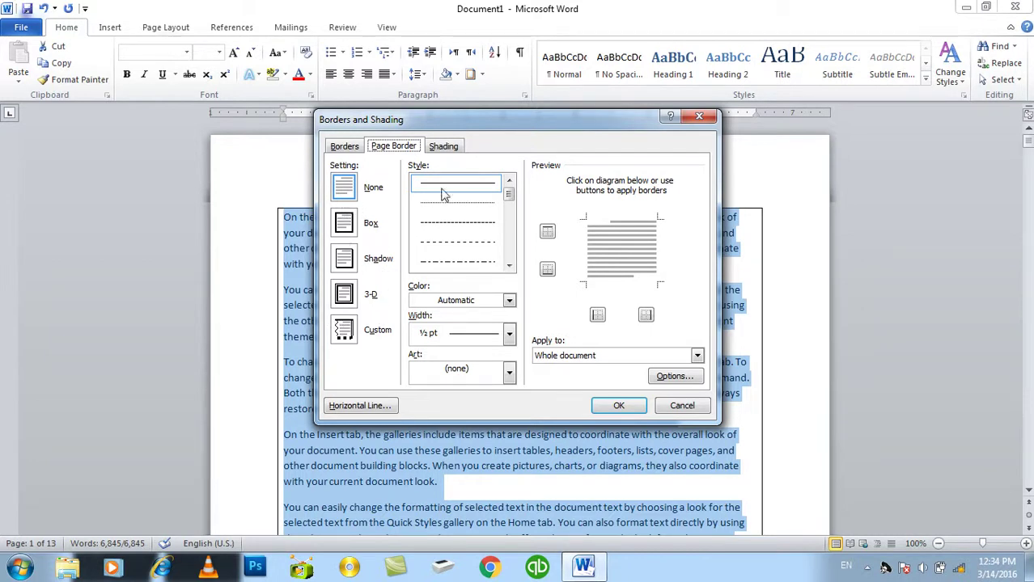
- Apply a dotted art border from the Art list around the whole page
{"action": "left_click", "coordinate": [510, 380]}
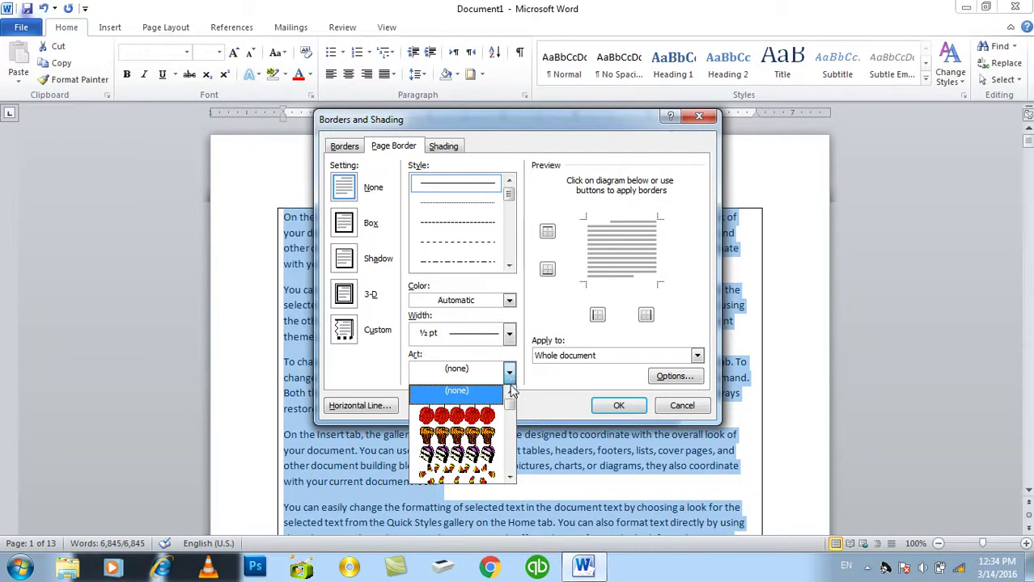
{"action": "left_click_drag", "start_coordinate": [509, 412], "coordinate": [511, 453]}
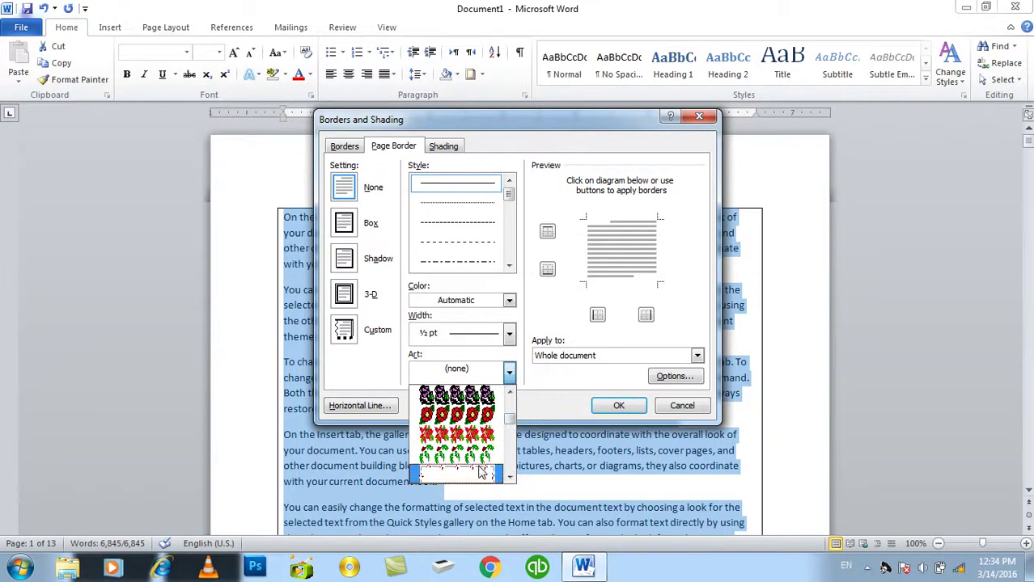
{"action": "left_click", "coordinate": [481, 469]}
{"action": "left_click", "coordinate": [615, 406]}
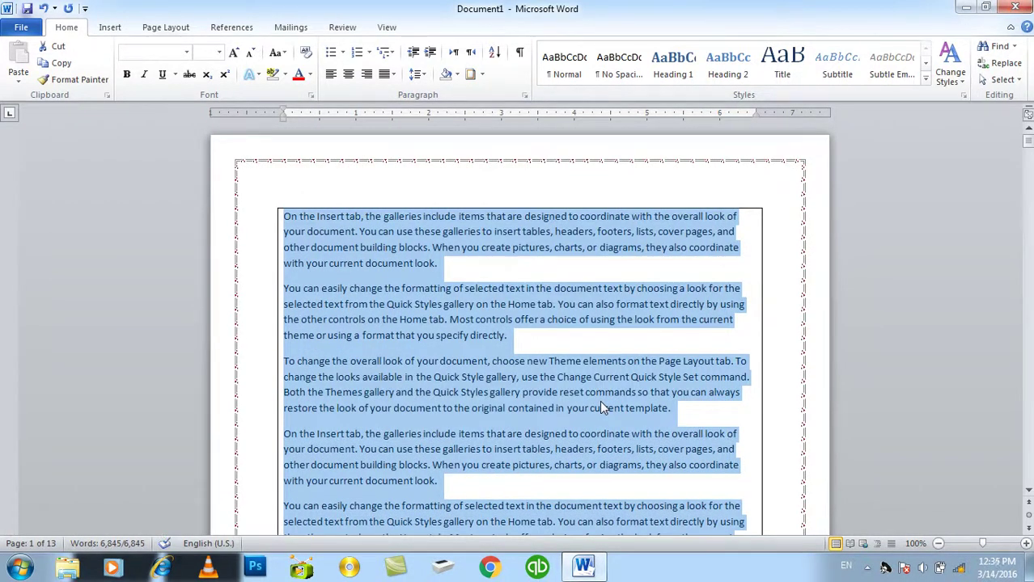
- Widen the art page border to 23 pt using the Width spinner
{"action": "left_click", "coordinate": [470, 73]}
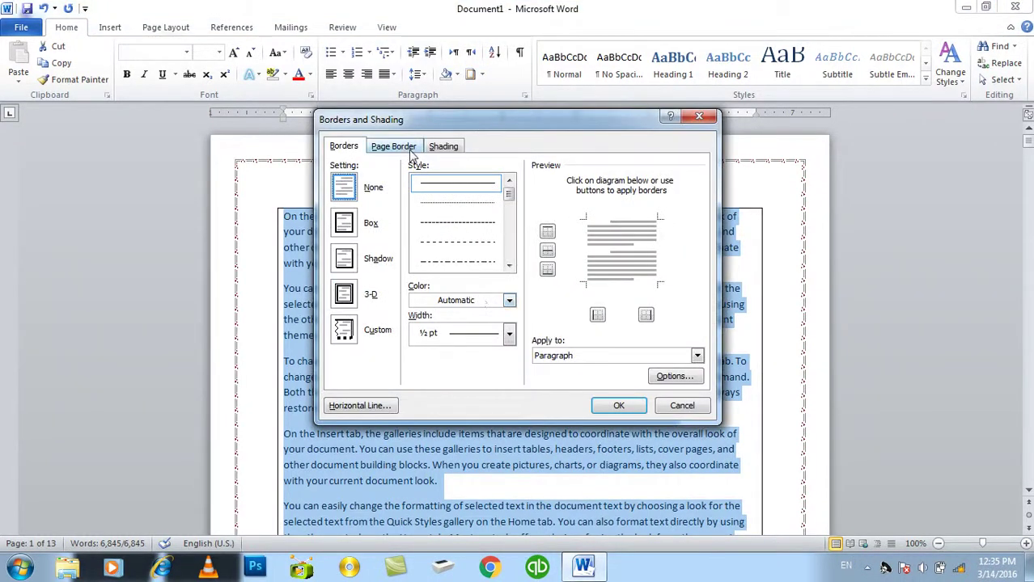
{"action": "left_click", "coordinate": [406, 149]}
{"action": "left_click", "coordinate": [450, 327]}
{"action": "left_click", "coordinate": [450, 326]}
{"action": "left_click", "coordinate": [451, 327]}
{"action": "left_click", "coordinate": [451, 327]}
{"action": "left_click", "coordinate": [451, 329]}
{"action": "left_click", "coordinate": [618, 405]}
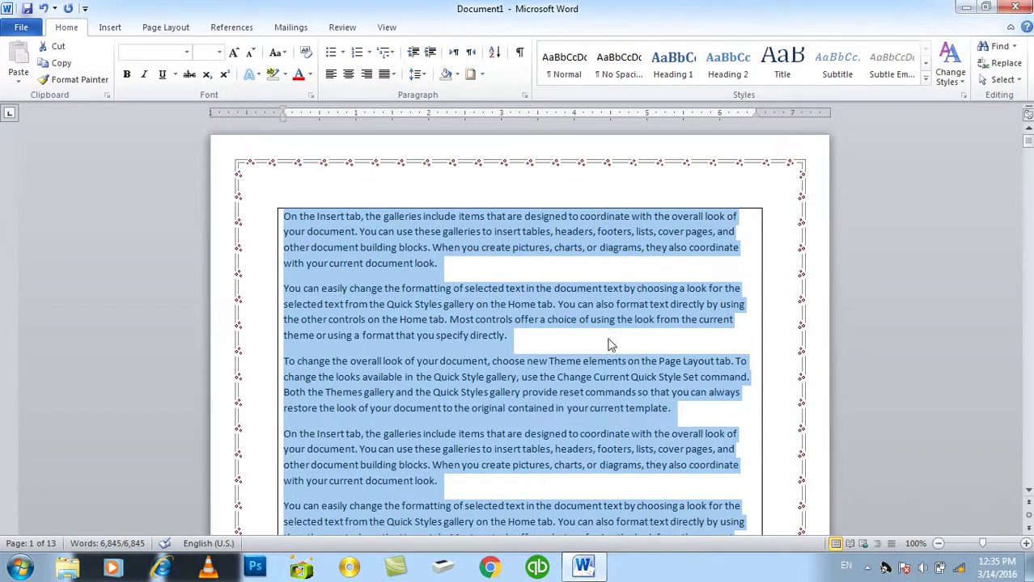
- Reopen the page border settings and confirm them unchanged
{"action": "left_click", "coordinate": [470, 74]}
{"action": "left_click", "coordinate": [398, 148]}
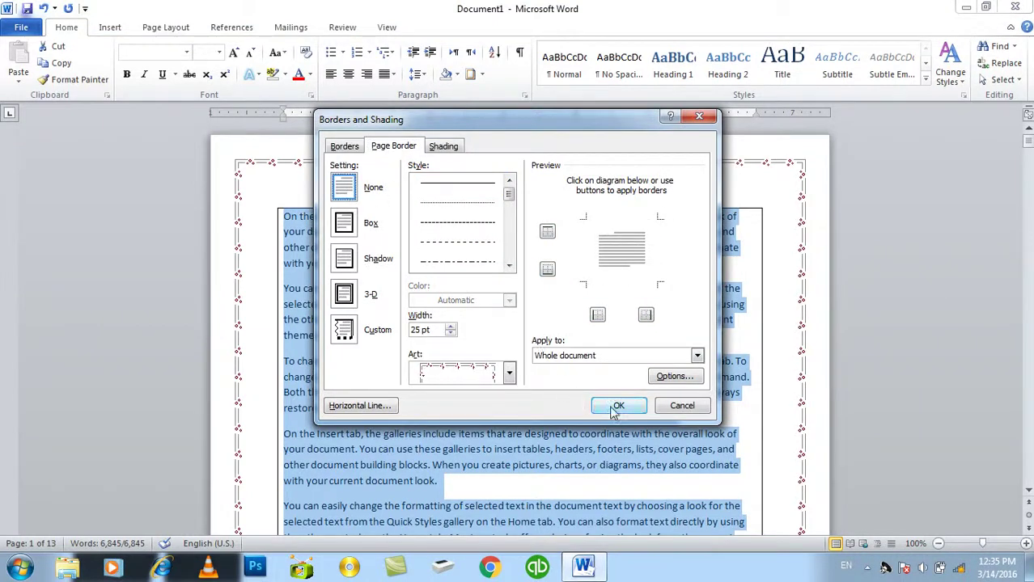
{"action": "left_click", "coordinate": [612, 407]}
- Switch the page's art border from the ribbon design to a plain black box design
{"action": "left_click", "coordinate": [470, 73]}
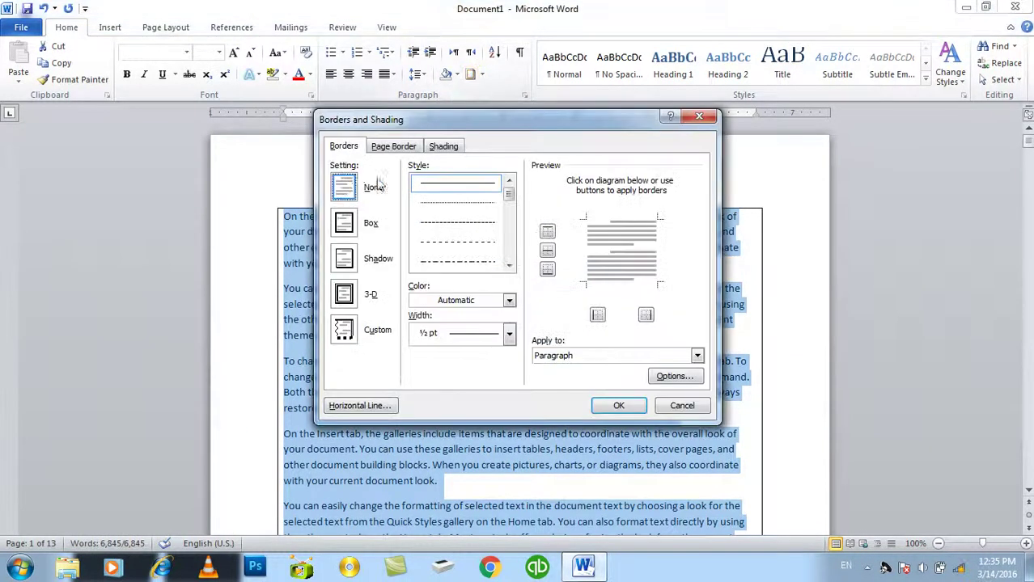
{"action": "left_click", "coordinate": [619, 408]}
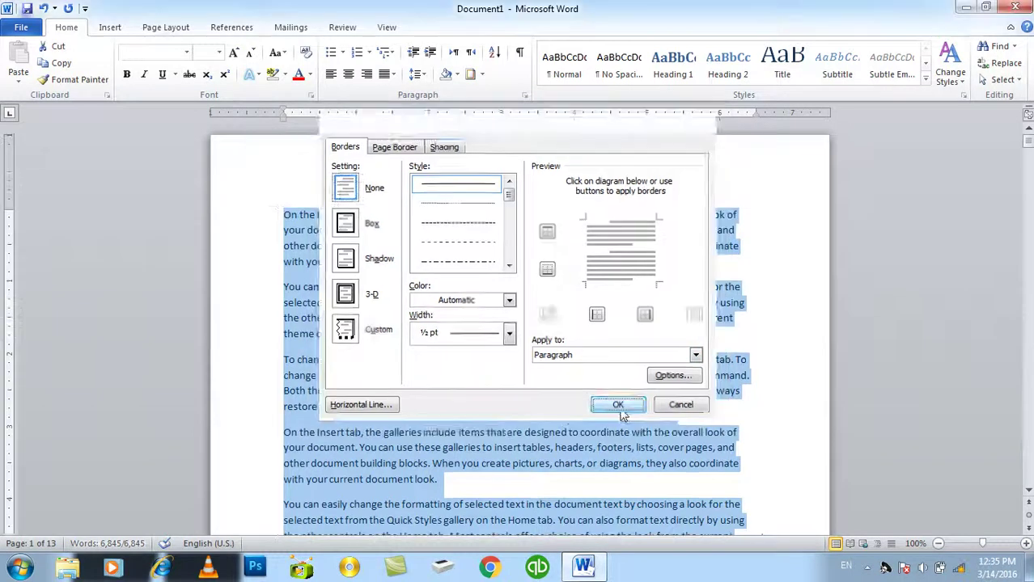
{"action": "left_click", "coordinate": [470, 73]}
{"action": "left_click", "coordinate": [393, 147]}
{"action": "left_click", "coordinate": [509, 374]}
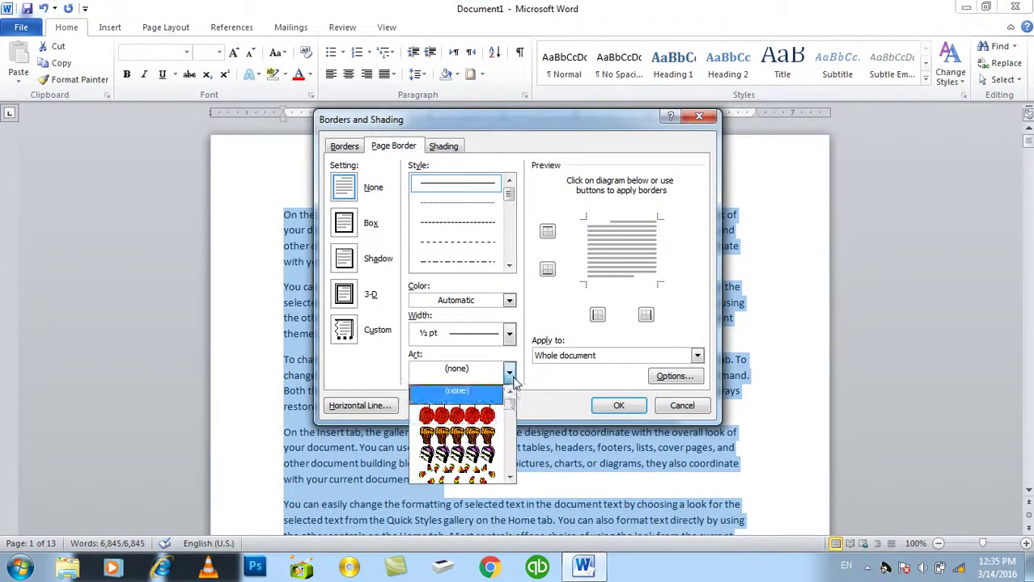
{"action": "left_click_drag", "start_coordinate": [510, 409], "coordinate": [516, 475]}
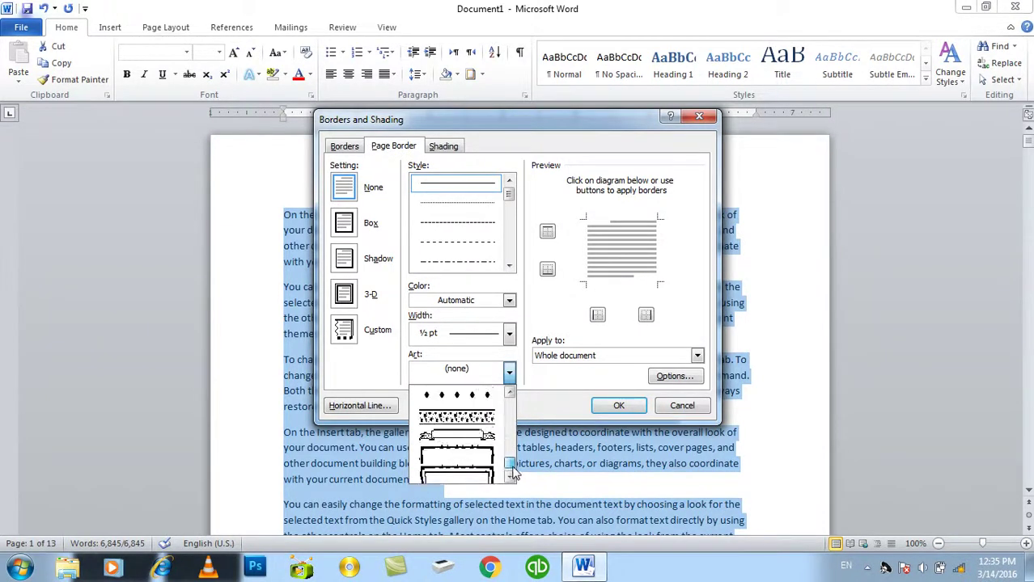
{"action": "left_click", "coordinate": [468, 436]}
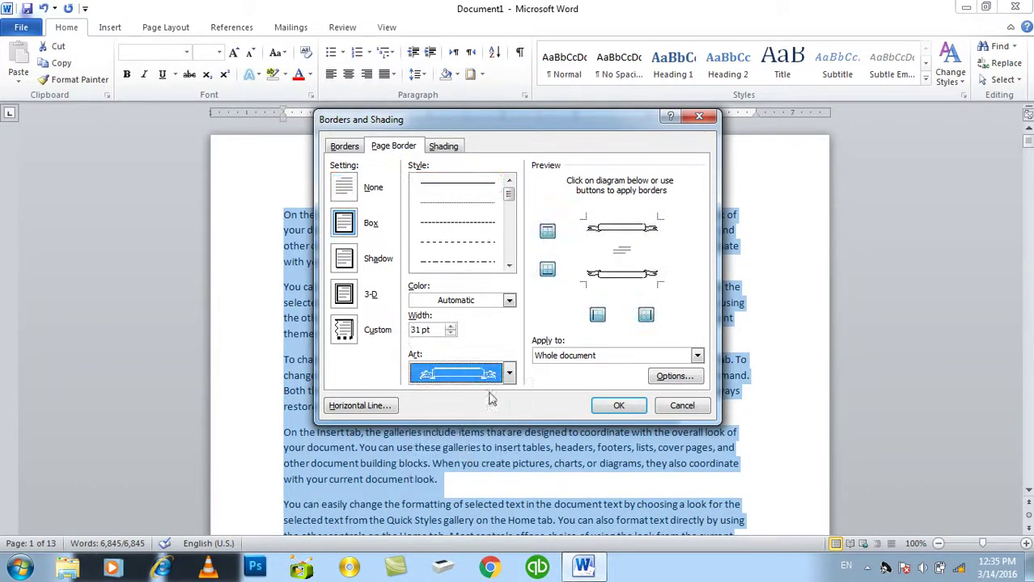
{"action": "left_click", "coordinate": [509, 375]}
{"action": "left_click", "coordinate": [475, 457]}
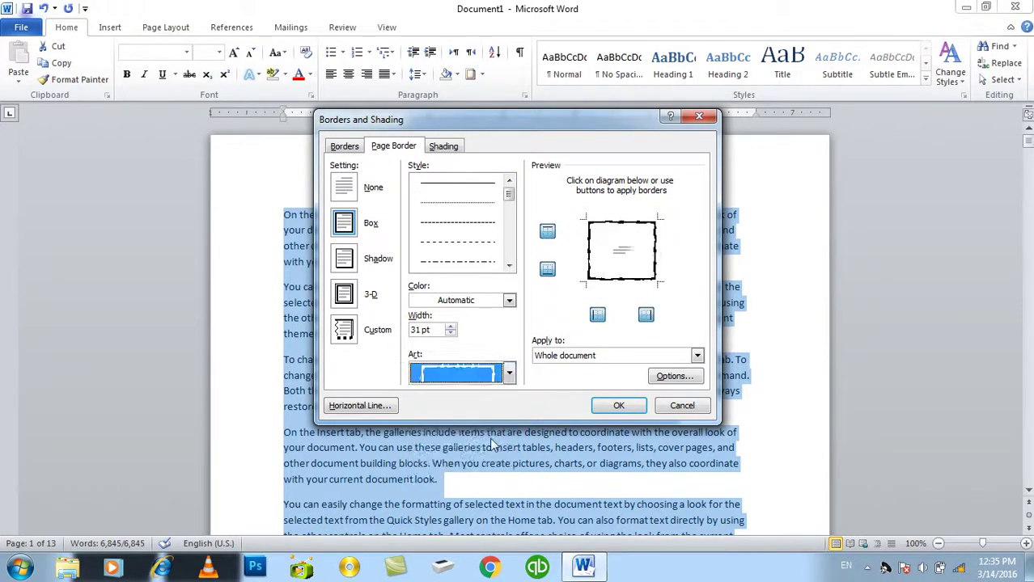
- Increase the art border width to 31 pt, keep all four sides on, and apply it
{"action": "left_click", "coordinate": [451, 327]}
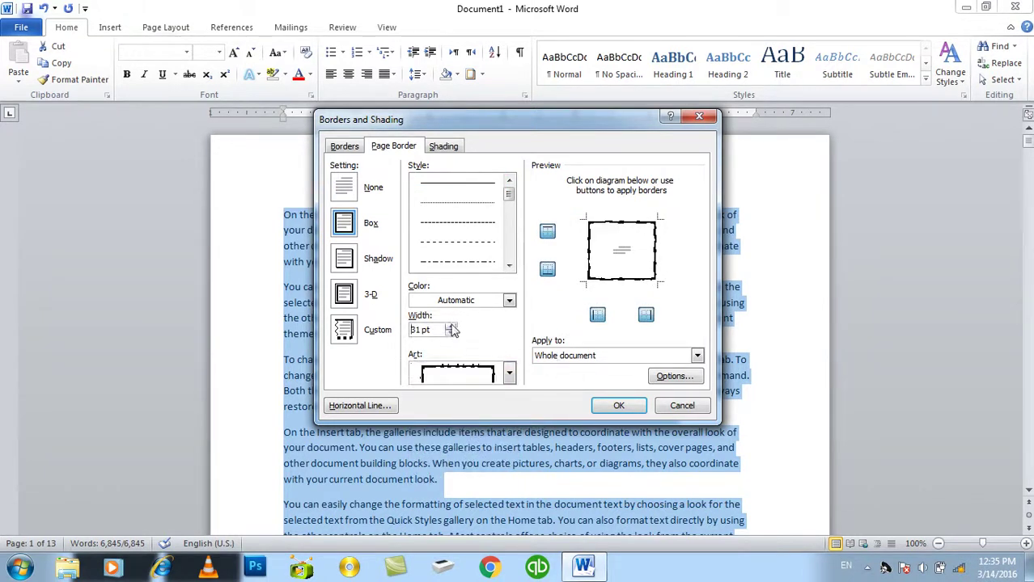
{"action": "left_click", "coordinate": [598, 315]}
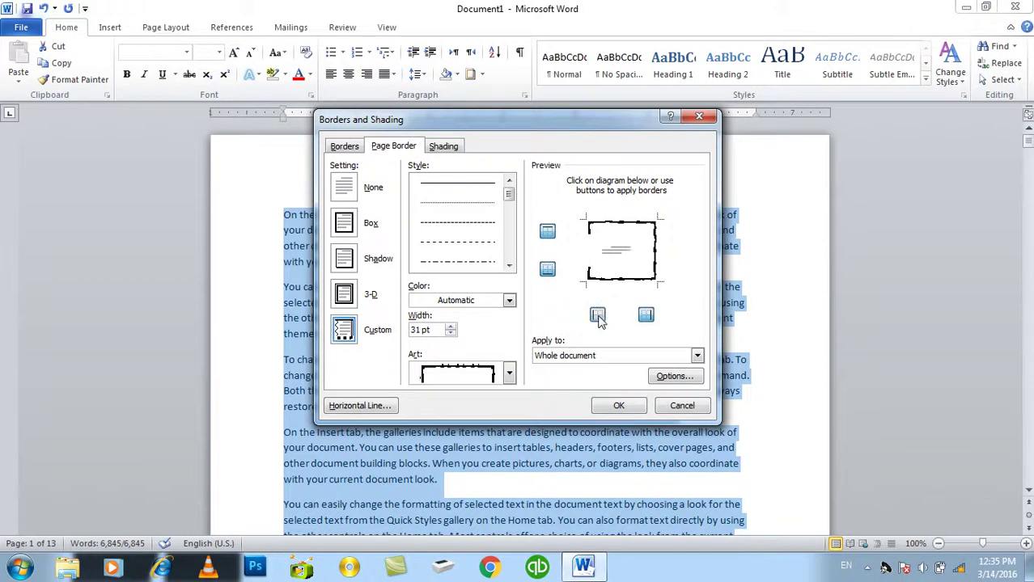
{"action": "left_click", "coordinate": [647, 315]}
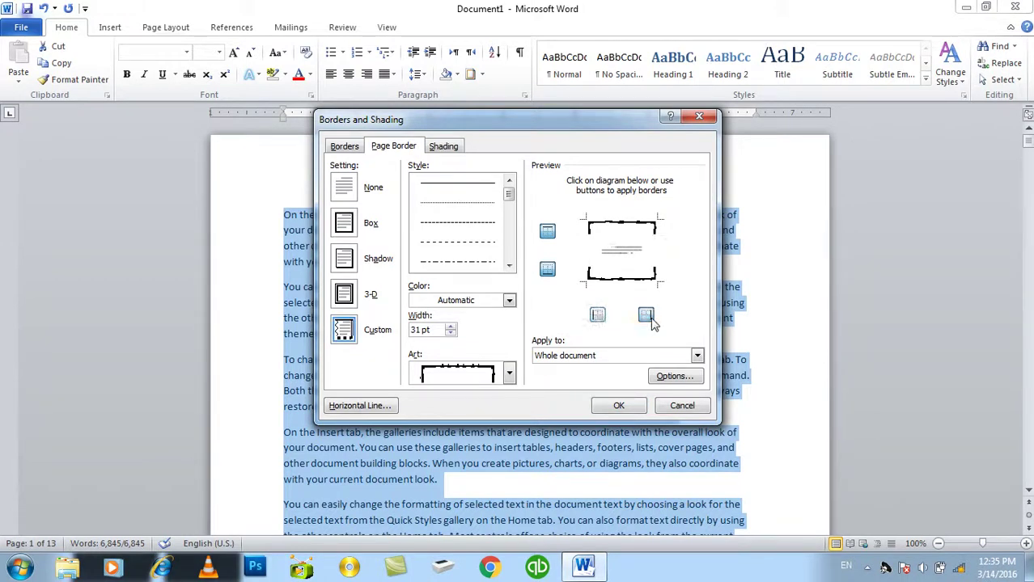
{"action": "left_click", "coordinate": [651, 320]}
{"action": "left_click", "coordinate": [598, 316]}
{"action": "left_click", "coordinate": [618, 406]}
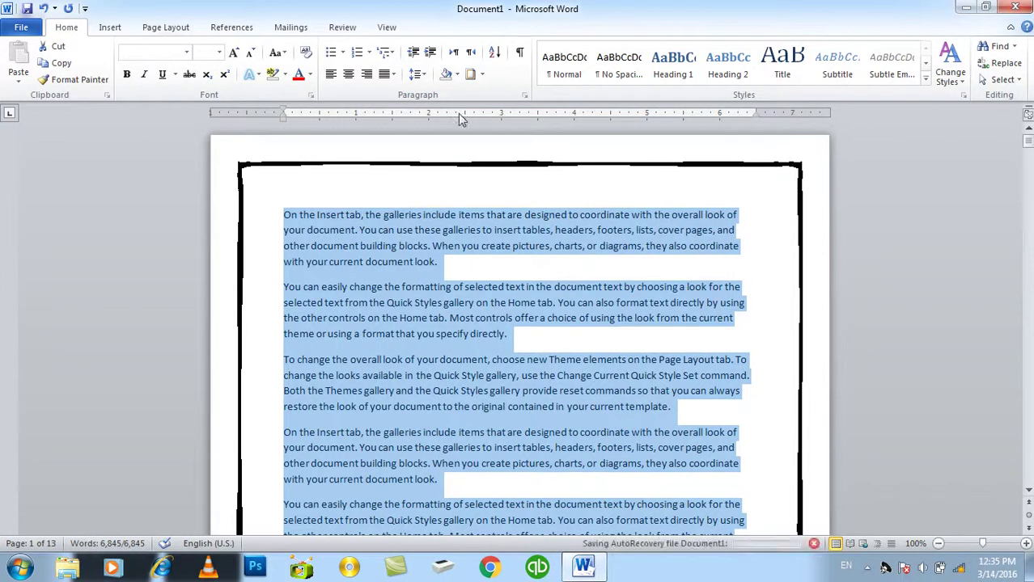
{"action": "left_click", "coordinate": [469, 73]}
- Put a thin Box border around the selected paragraphs
{"action": "left_click", "coordinate": [411, 146]}
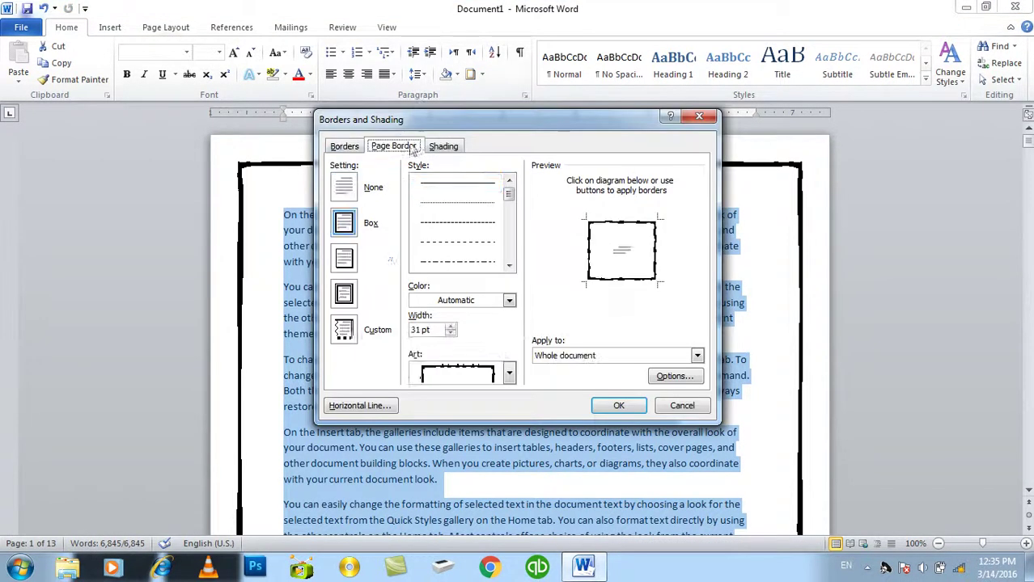
{"action": "left_click", "coordinate": [346, 147]}
{"action": "left_click", "coordinate": [344, 223]}
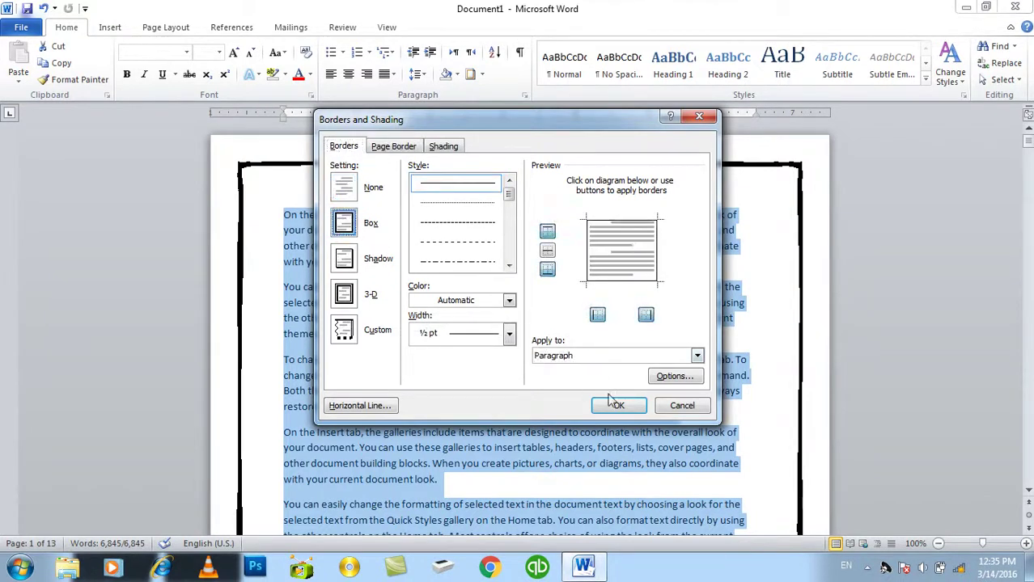
{"action": "left_click", "coordinate": [619, 406]}
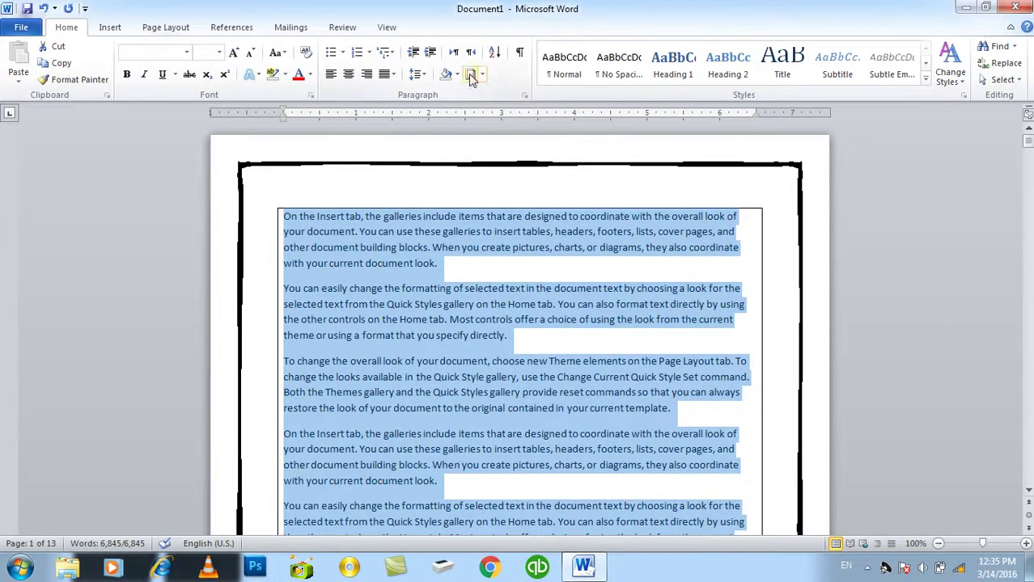
- Limit the art page border to 'This section - First page only'
{"action": "left_click", "coordinate": [469, 73]}
{"action": "left_click", "coordinate": [396, 145]}
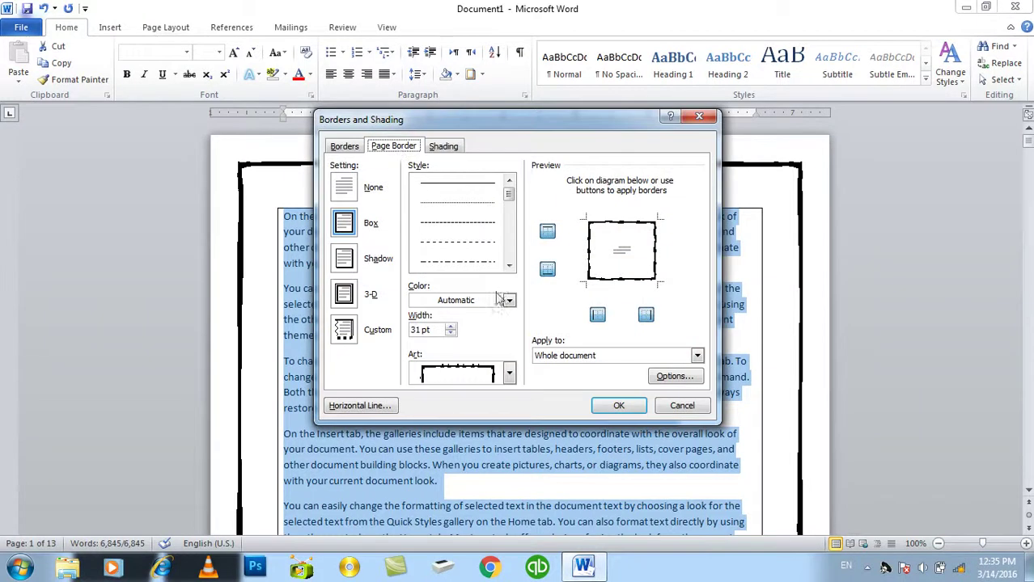
{"action": "left_click", "coordinate": [561, 358]}
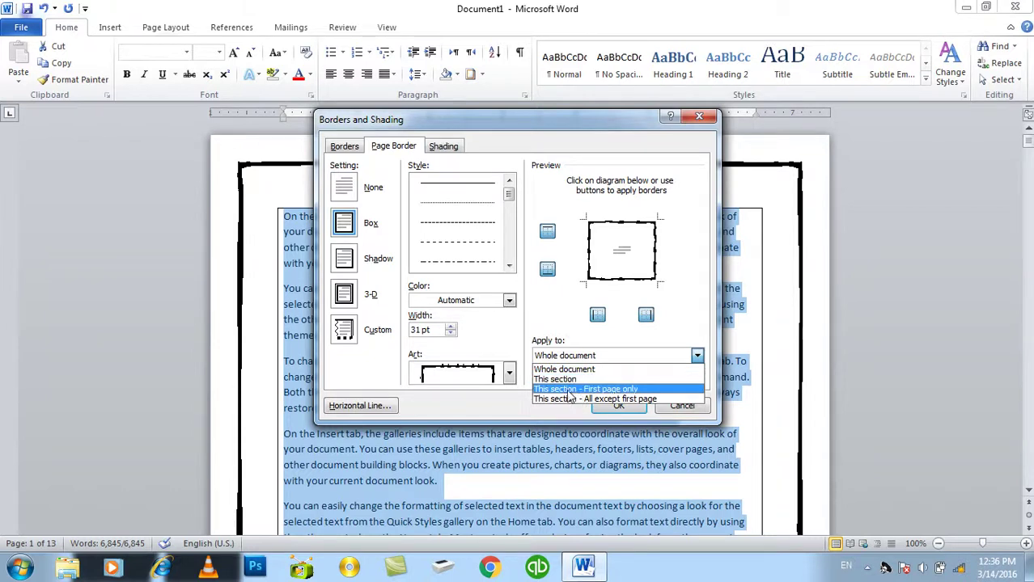
{"action": "left_click", "coordinate": [610, 390]}
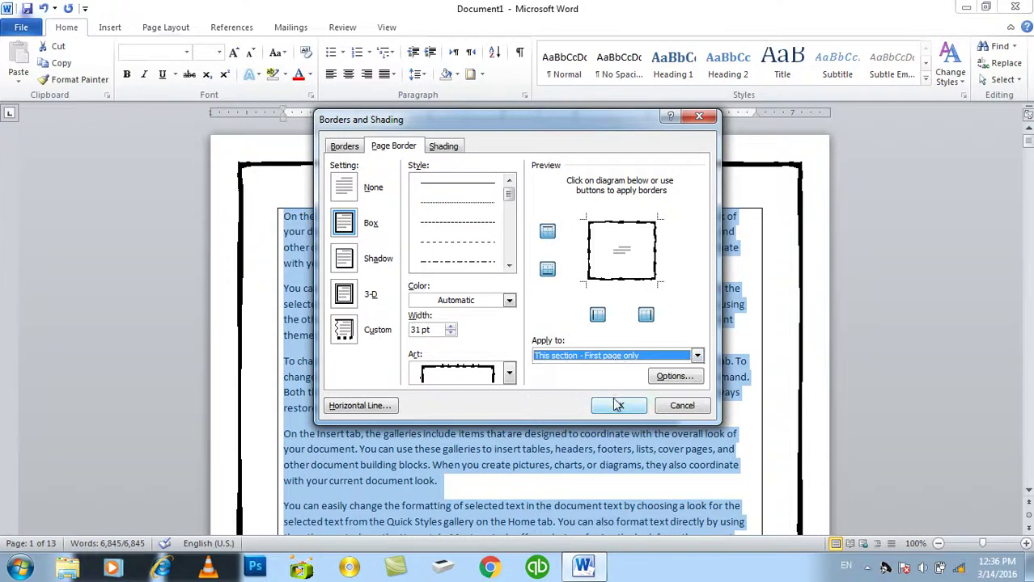
{"action": "left_click", "coordinate": [618, 405]}
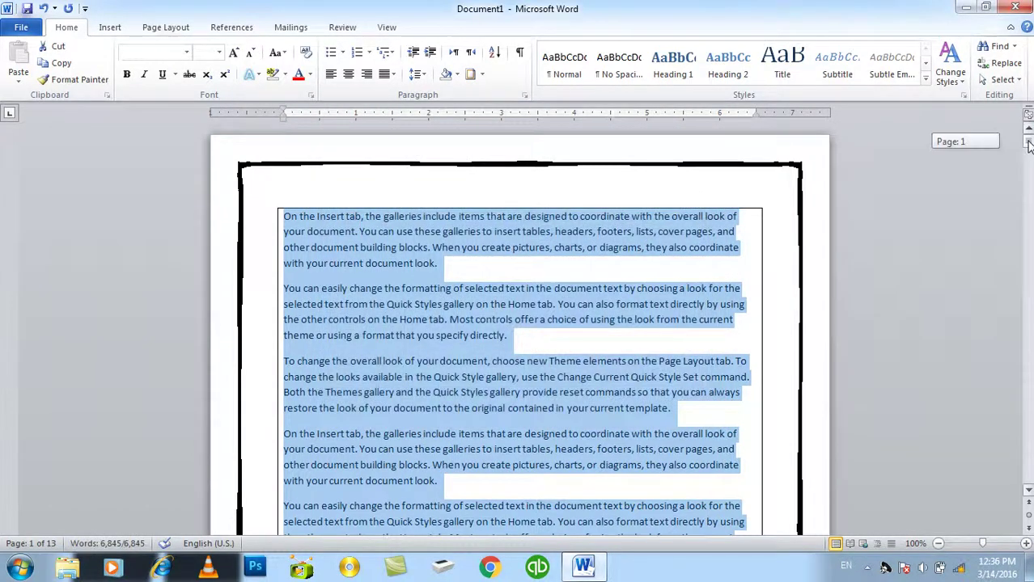
{"action": "left_click_drag", "start_coordinate": [1029, 146], "coordinate": [1029, 181]}
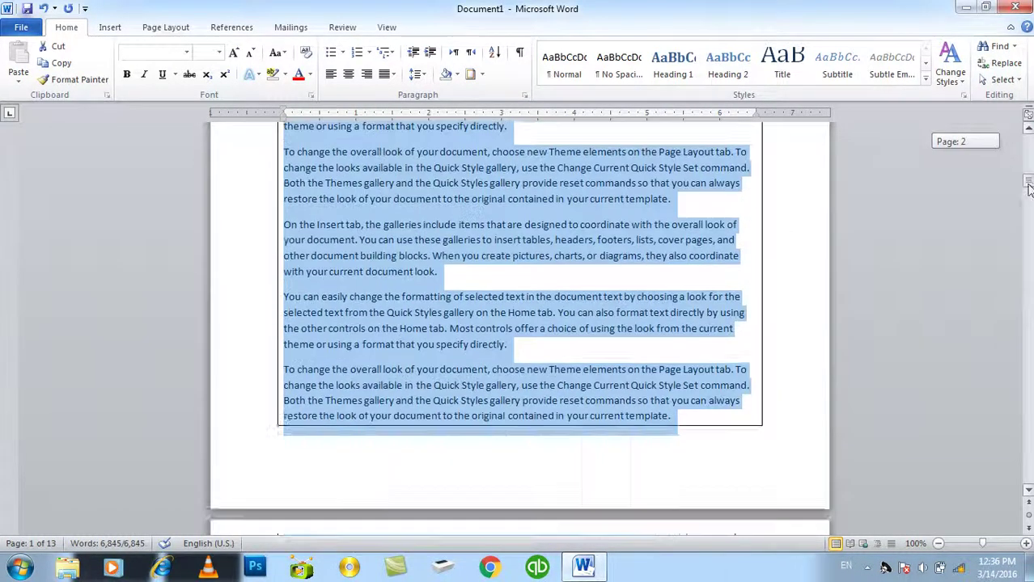
{"action": "left_click_drag", "start_coordinate": [1029, 181], "coordinate": [1028, 115]}
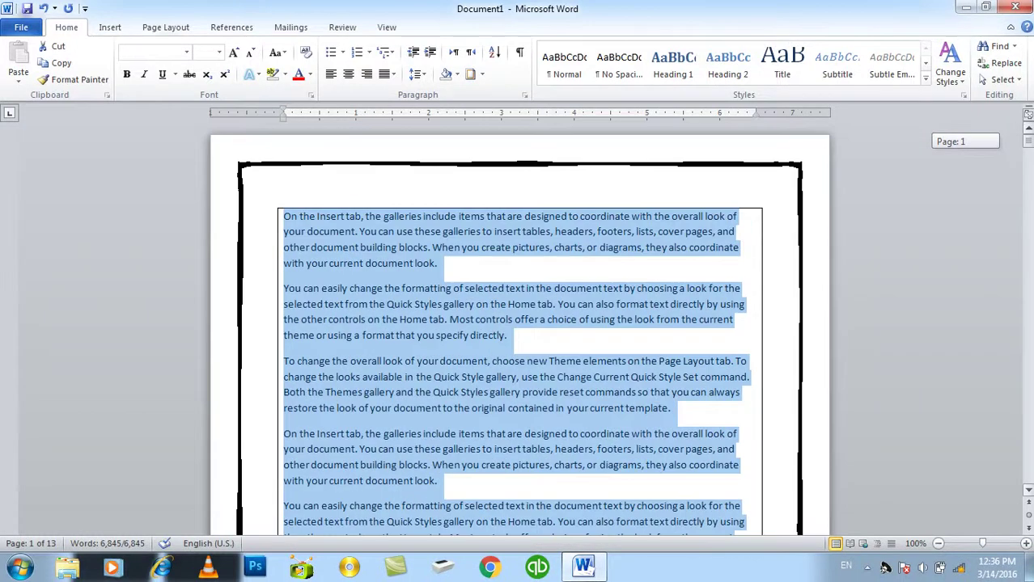
- Apply the art page border to 'This section - All except first page'
{"action": "left_click", "coordinate": [469, 74]}
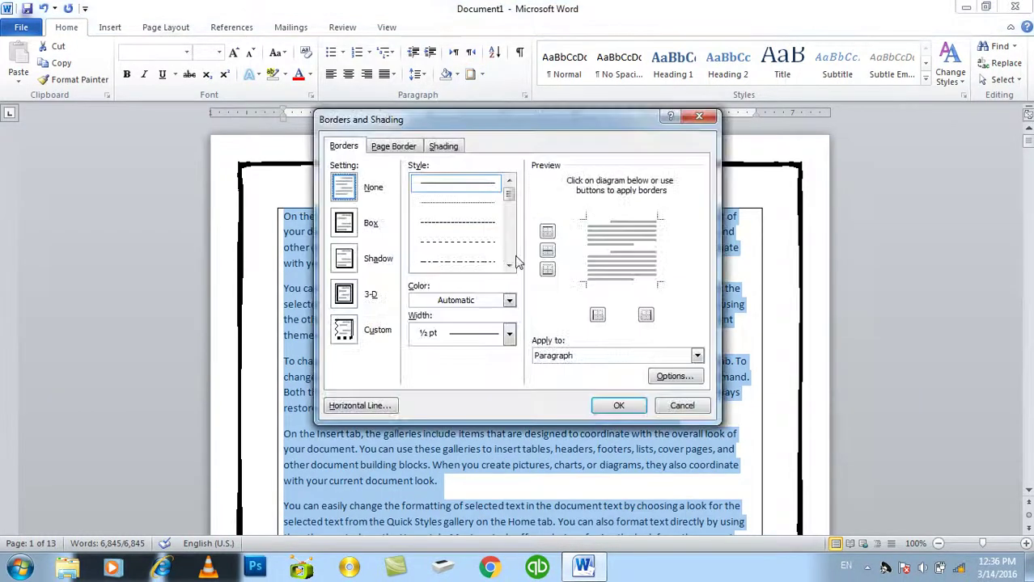
{"action": "left_click", "coordinate": [395, 148]}
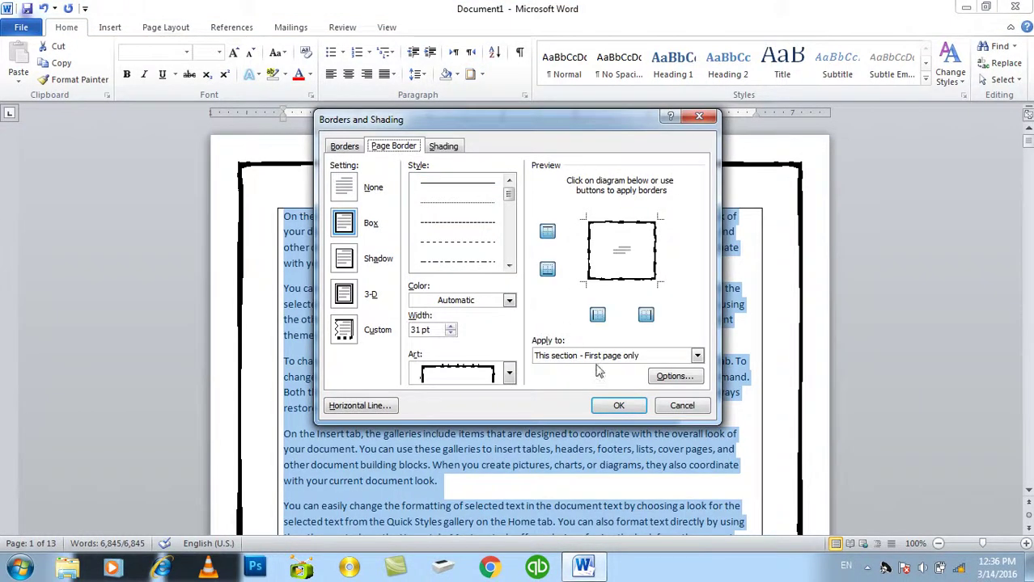
{"action": "left_click", "coordinate": [599, 356]}
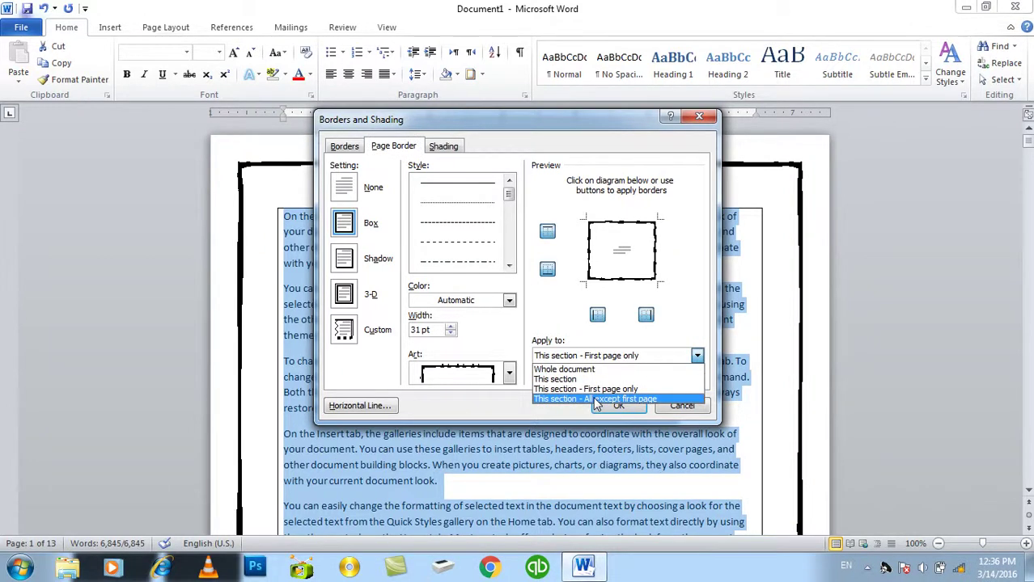
{"action": "left_click", "coordinate": [595, 399]}
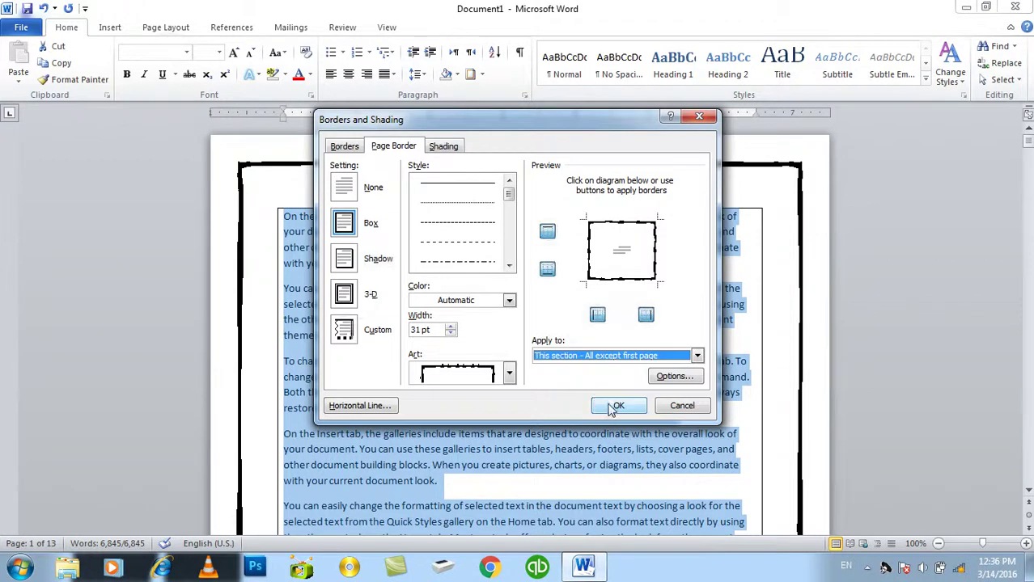
{"action": "left_click", "coordinate": [617, 406]}
{"action": "left_click_drag", "start_coordinate": [1028, 139], "coordinate": [1028, 134]}
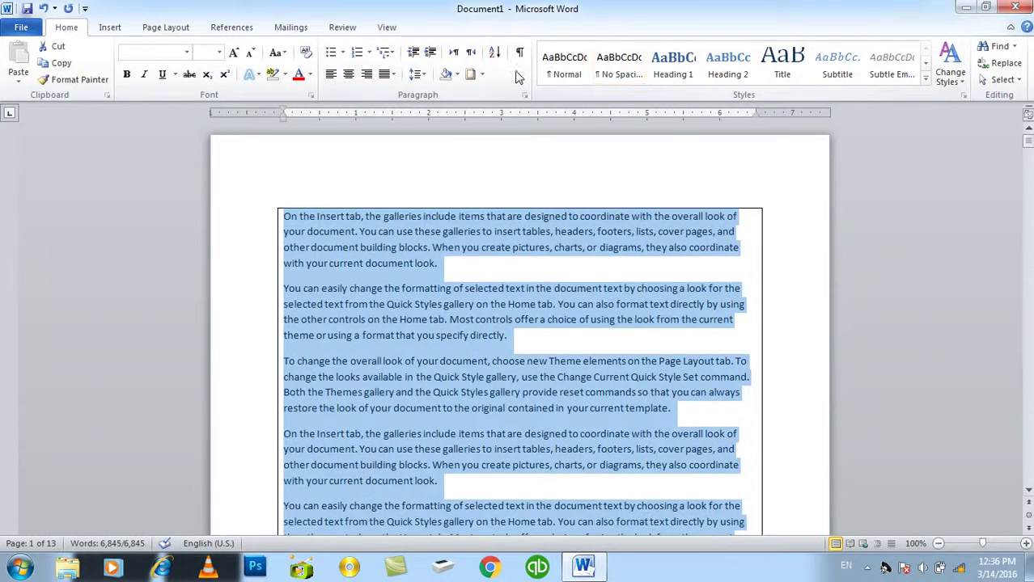
- Set the art page border back to apply to the Whole document
{"action": "left_click", "coordinate": [470, 74]}
{"action": "left_click", "coordinate": [554, 361]}
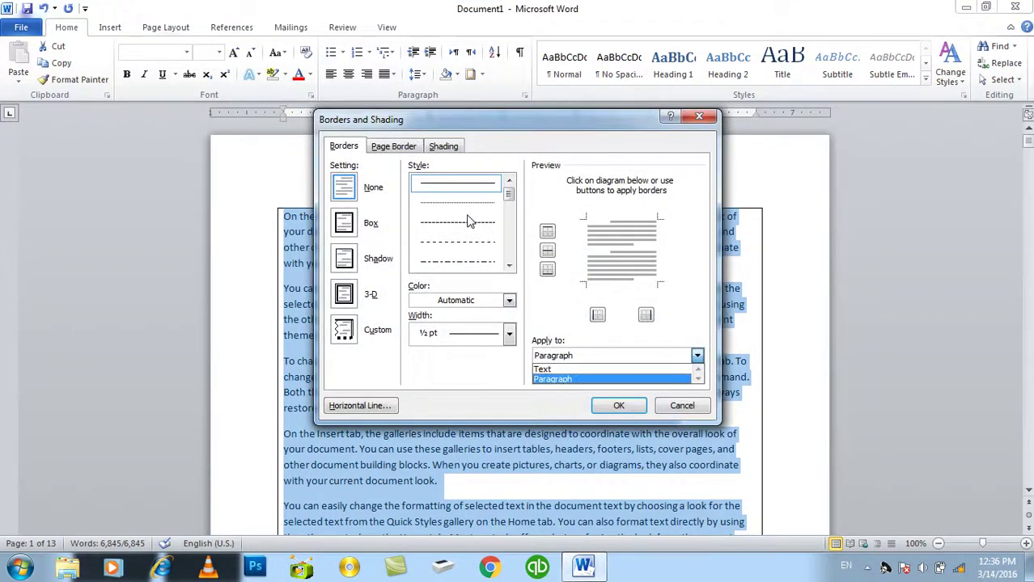
{"action": "left_click", "coordinate": [393, 147]}
{"action": "left_click", "coordinate": [557, 356]}
{"action": "left_click", "coordinate": [564, 369]}
{"action": "left_click", "coordinate": [618, 406]}
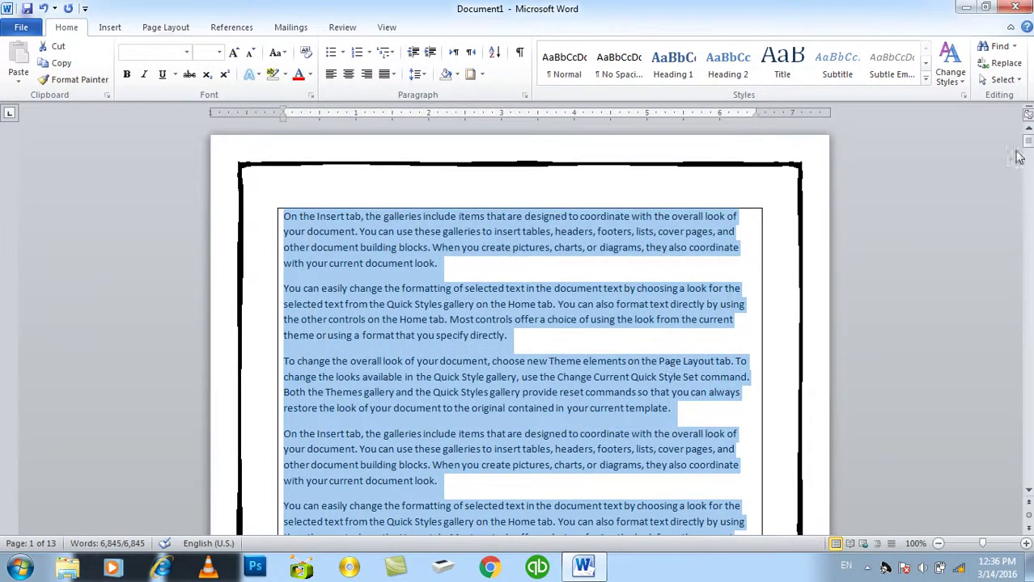
{"action": "left_click_drag", "start_coordinate": [1027, 142], "coordinate": [1012, 310]}
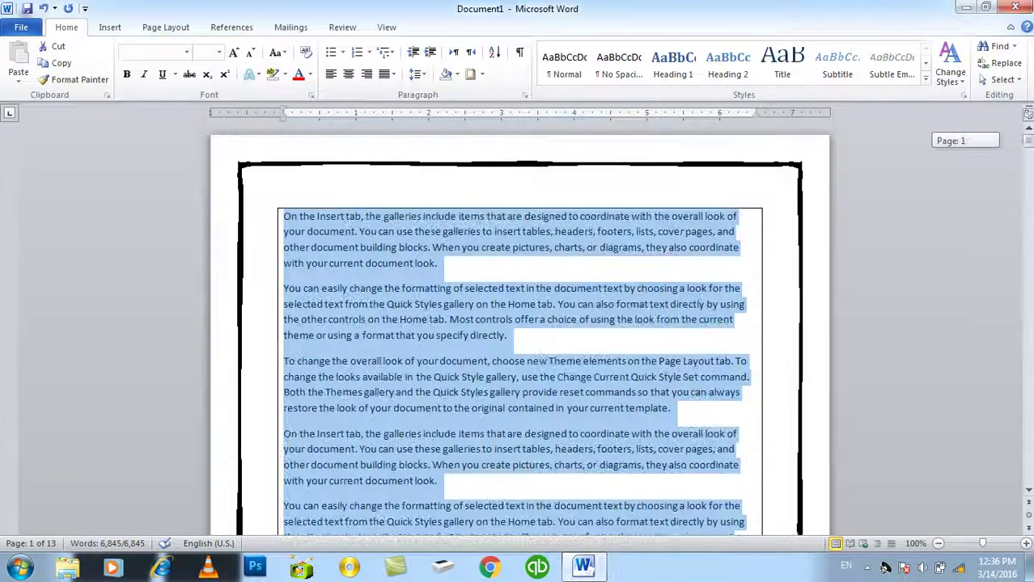
{"action": "left_click", "coordinate": [470, 73]}
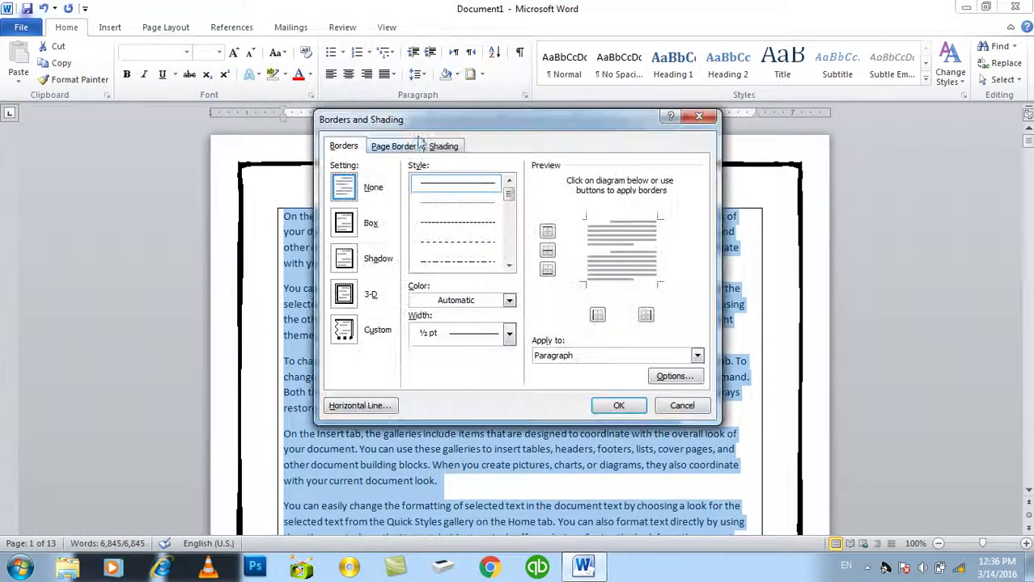
- Reduce the page border's Top margin by three spinner steps in Border and Shading Options
{"action": "left_click", "coordinate": [402, 145]}
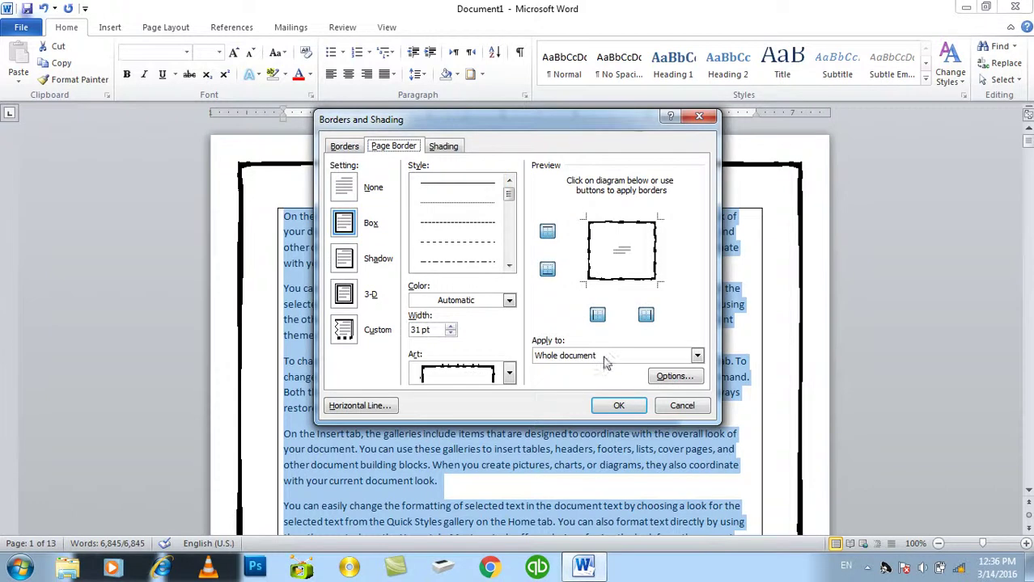
{"action": "left_click", "coordinate": [659, 378]}
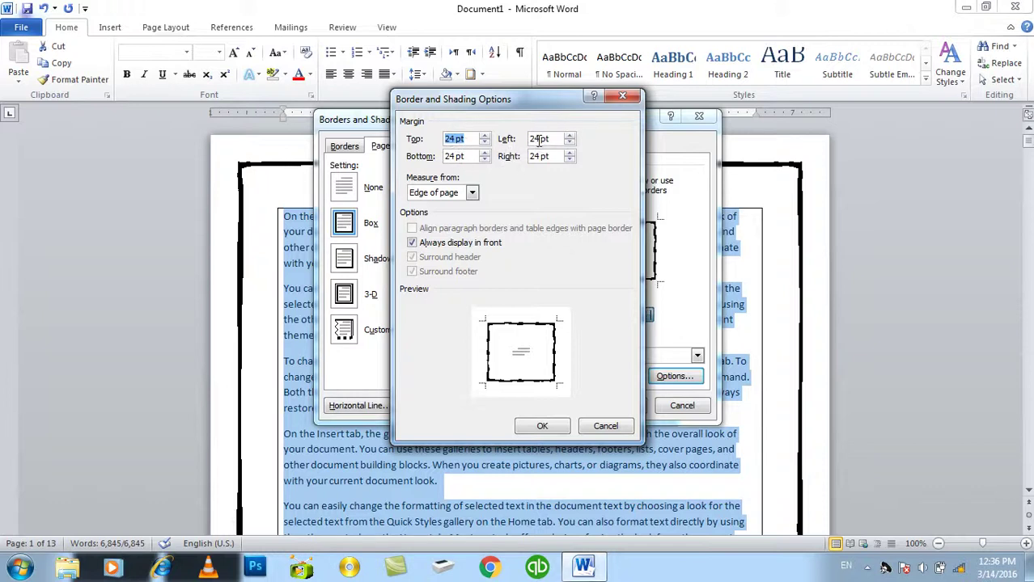
{"action": "left_click", "coordinate": [484, 143]}
{"action": "left_click", "coordinate": [484, 144]}
{"action": "left_click", "coordinate": [484, 143]}
{"action": "left_click", "coordinate": [483, 144]}
{"action": "left_click", "coordinate": [483, 143]}
{"action": "left_click", "coordinate": [484, 143]}
{"action": "left_click", "coordinate": [483, 143]}
{"action": "left_click", "coordinate": [484, 144]}
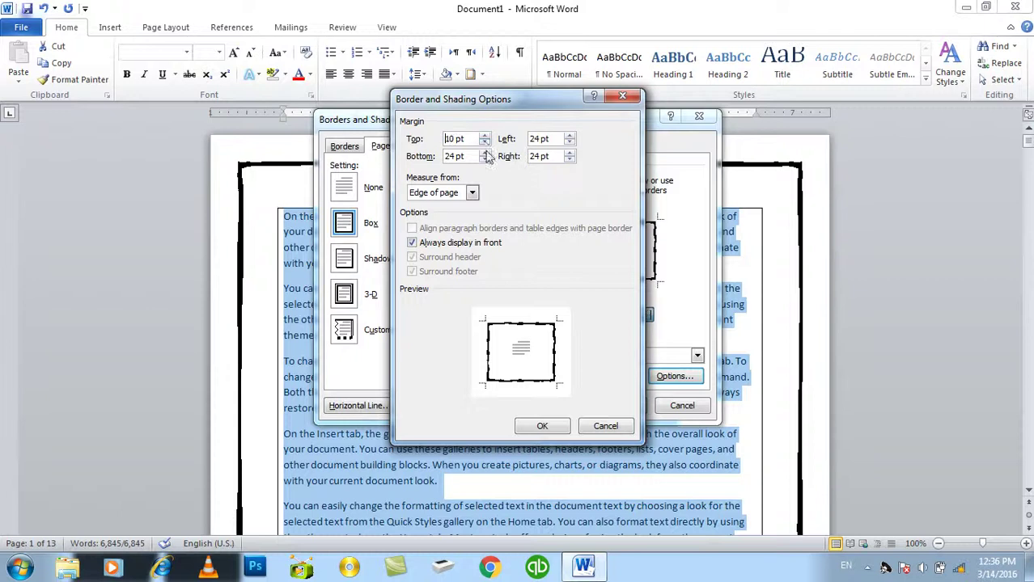
{"action": "left_click", "coordinate": [542, 426]}
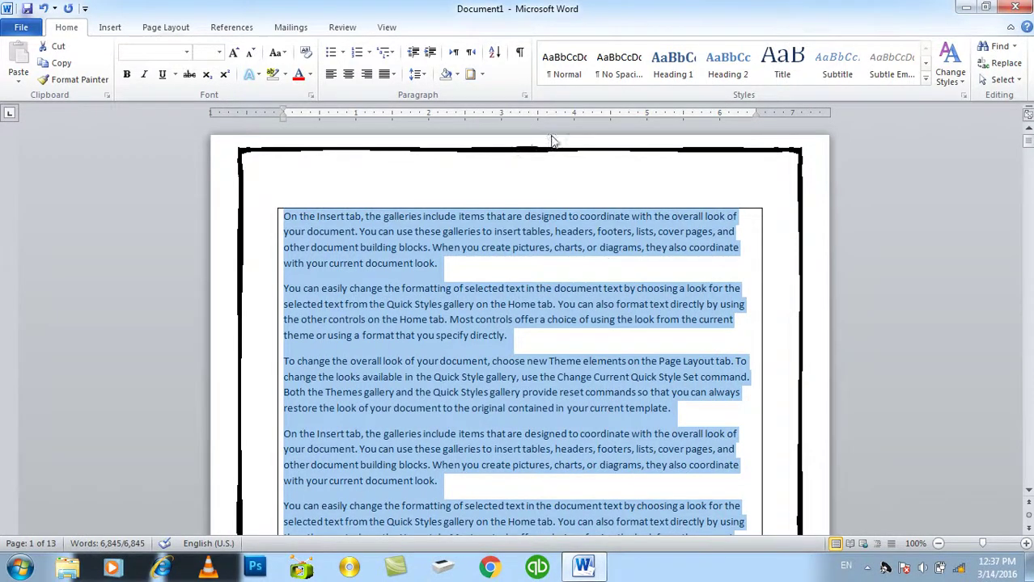
- Raise the page border's Top margin value and apply, so the border sits lower
{"action": "left_click", "coordinate": [470, 74]}
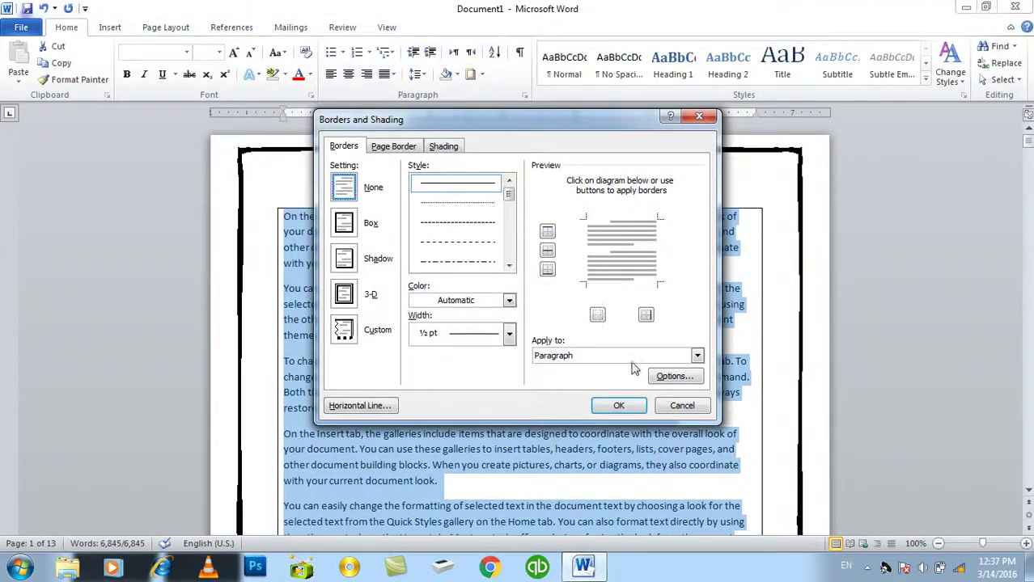
{"action": "left_click", "coordinate": [394, 147]}
{"action": "left_click", "coordinate": [684, 380]}
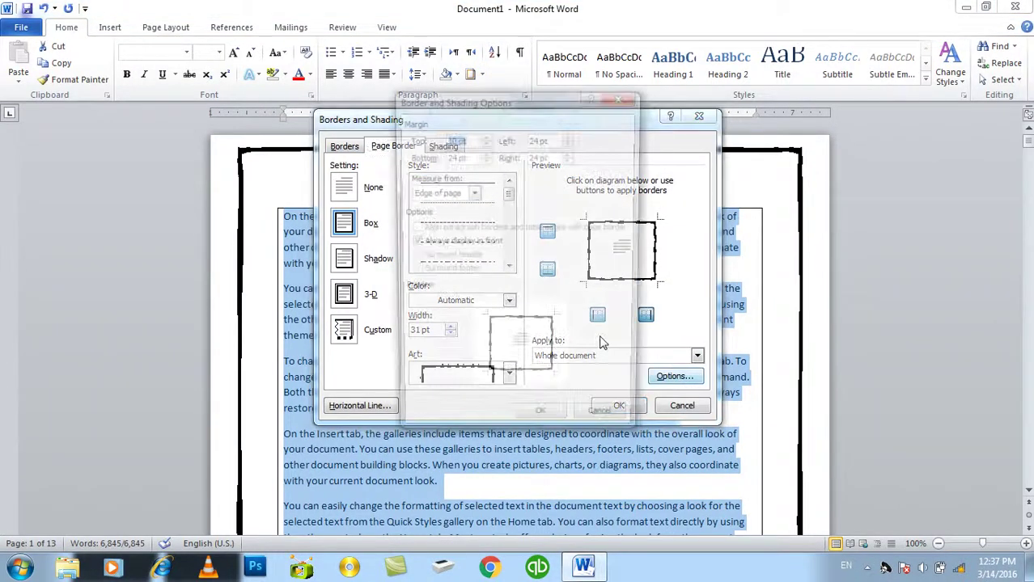
{"action": "left_click", "coordinate": [484, 135]}
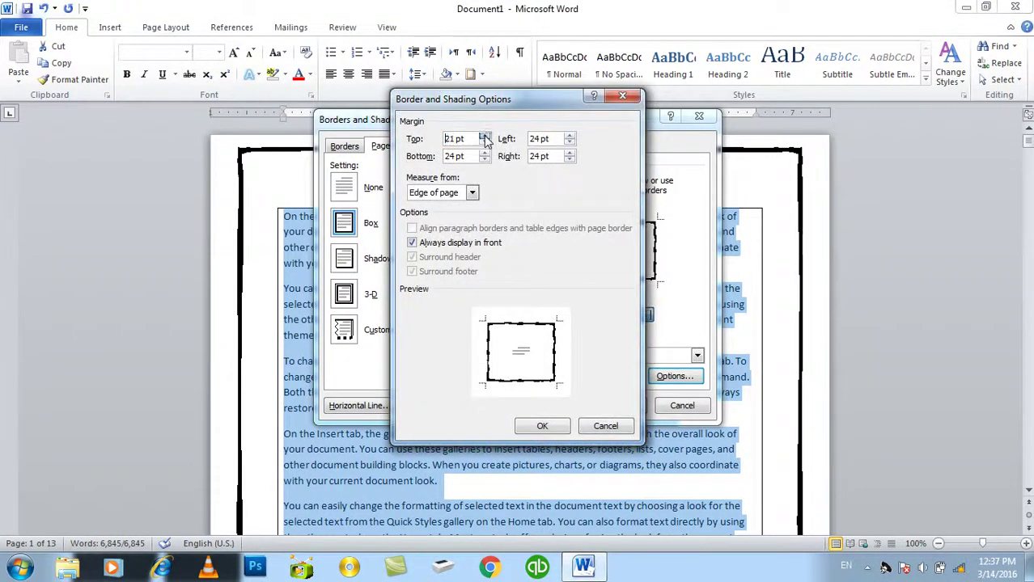
{"action": "left_click", "coordinate": [546, 426]}
{"action": "left_click", "coordinate": [616, 406]}
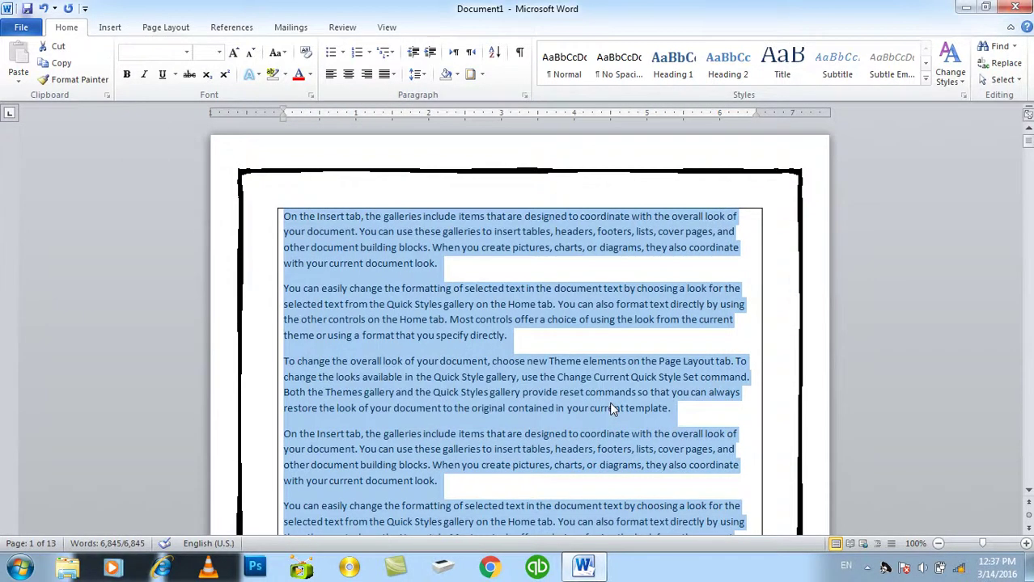
{"action": "left_click", "coordinate": [470, 73]}
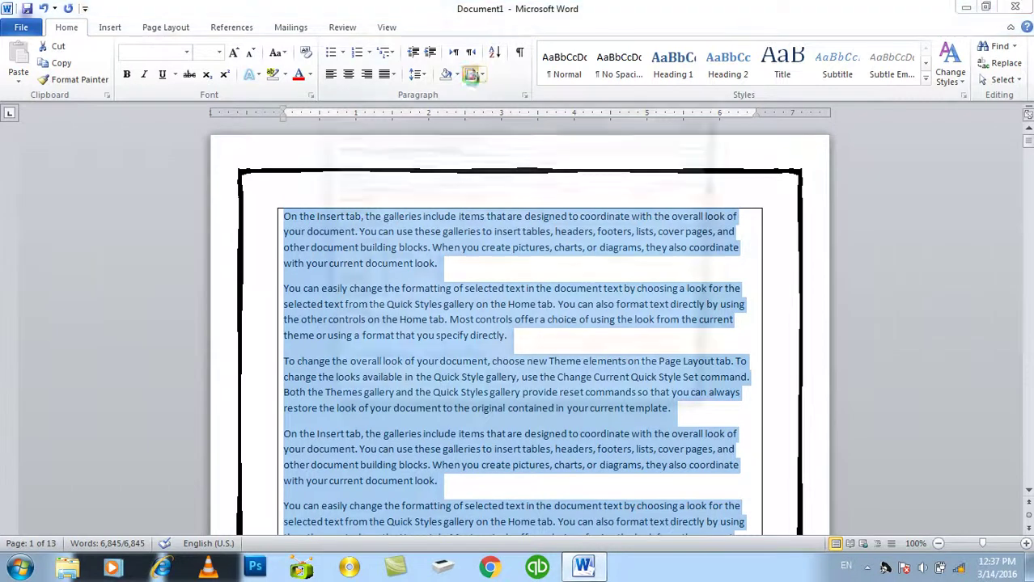
{"action": "left_click", "coordinate": [416, 146]}
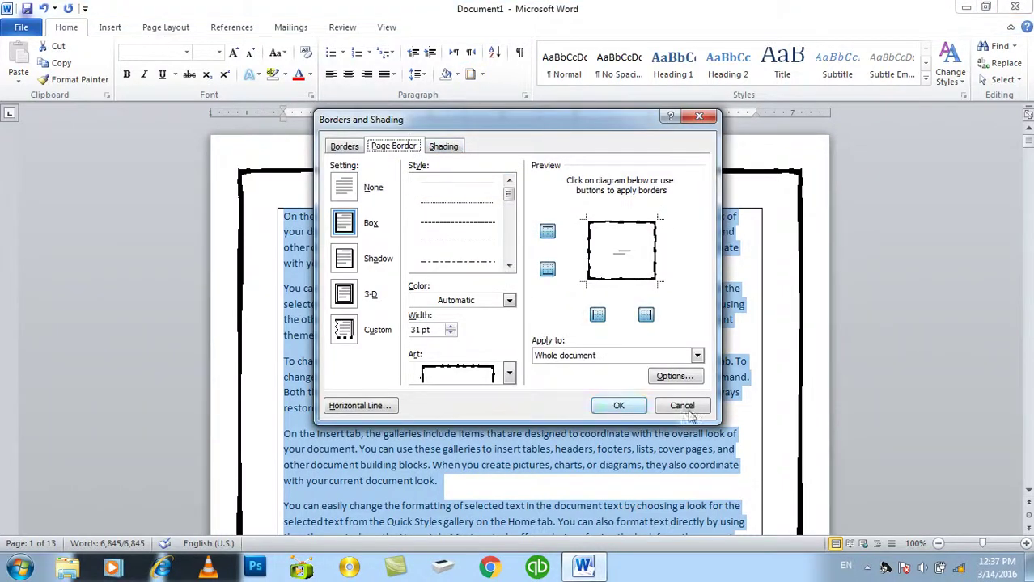
- Set the art page border's Measure from option to Text and apply it
{"action": "left_click", "coordinate": [670, 376]}
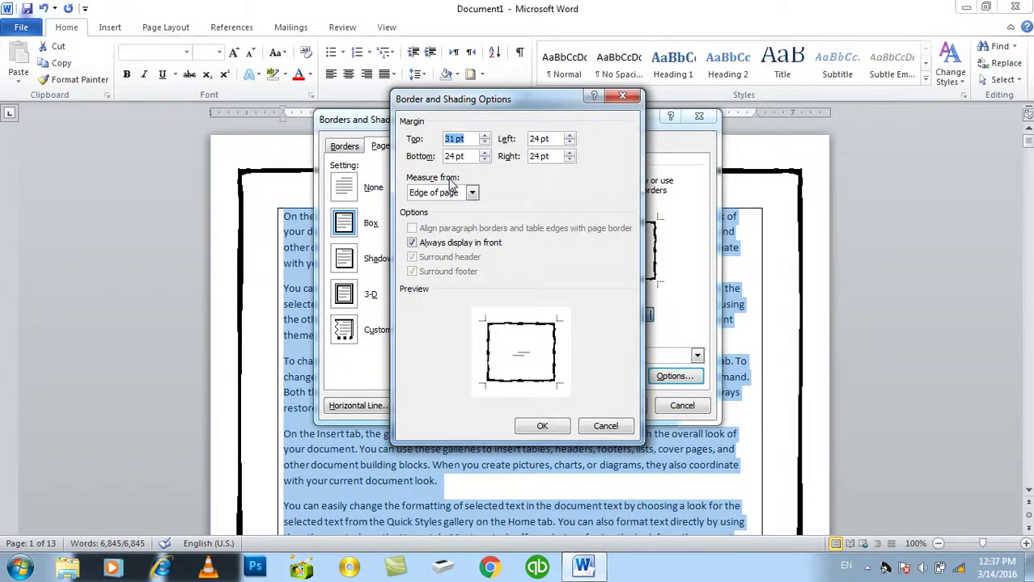
{"action": "left_click", "coordinate": [436, 192]}
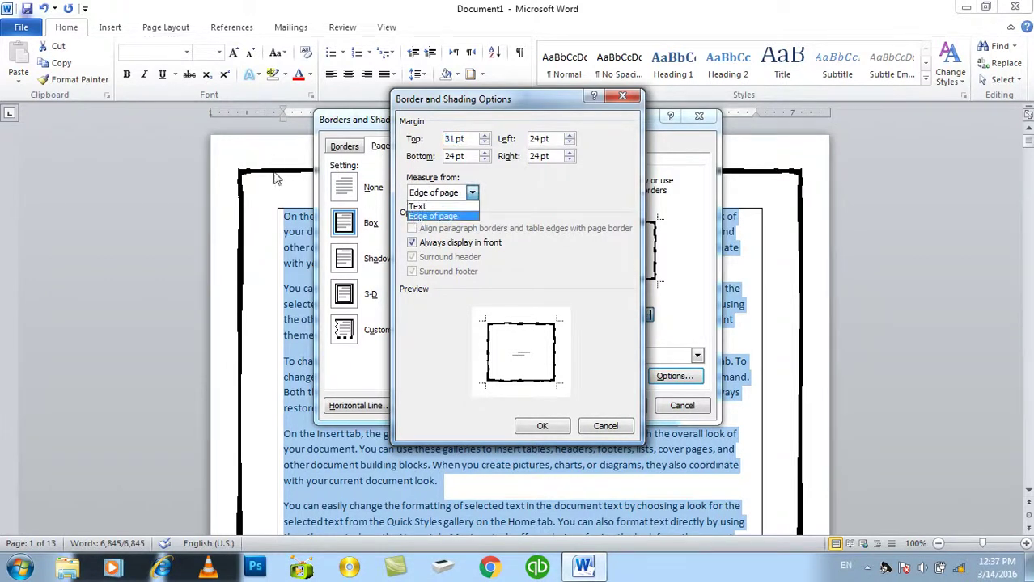
{"action": "left_click", "coordinate": [421, 207]}
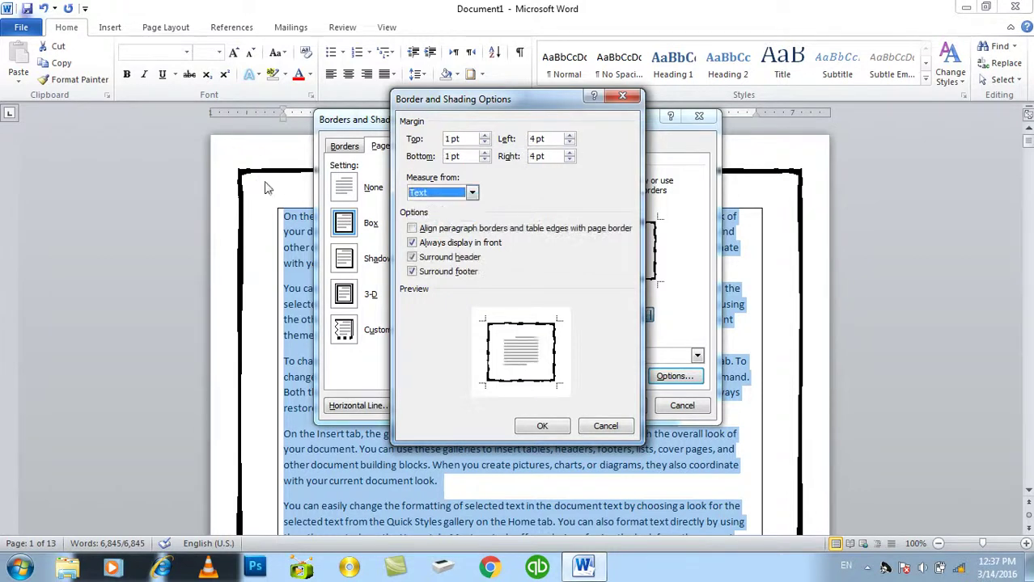
{"action": "left_click", "coordinate": [537, 428]}
{"action": "left_click", "coordinate": [615, 405]}
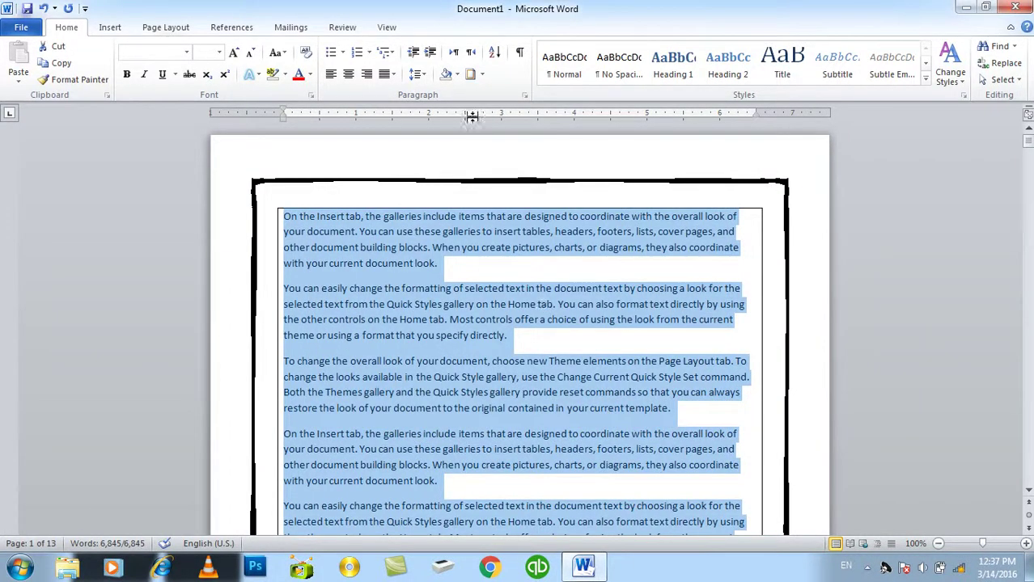
{"action": "left_click", "coordinate": [470, 74]}
- Turn on aligning paragraph borders with the page border and apply it
{"action": "left_click", "coordinate": [403, 147]}
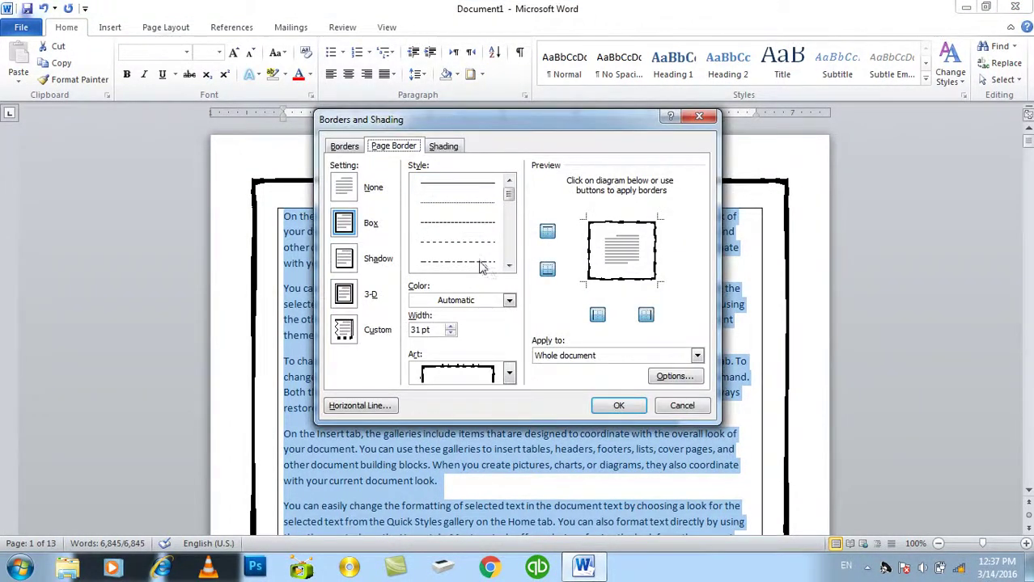
{"action": "left_click", "coordinate": [671, 376]}
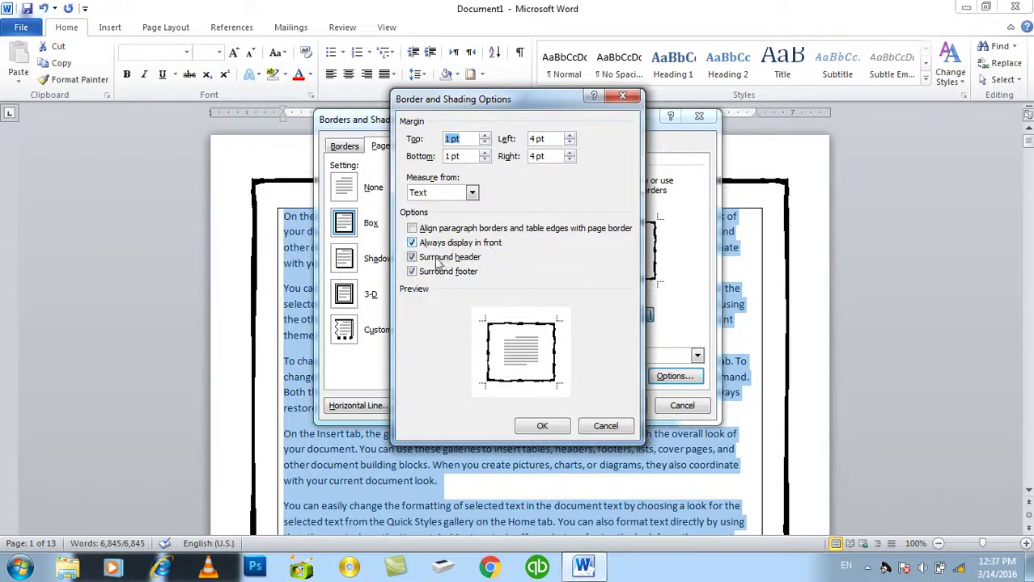
{"action": "left_click", "coordinate": [435, 230]}
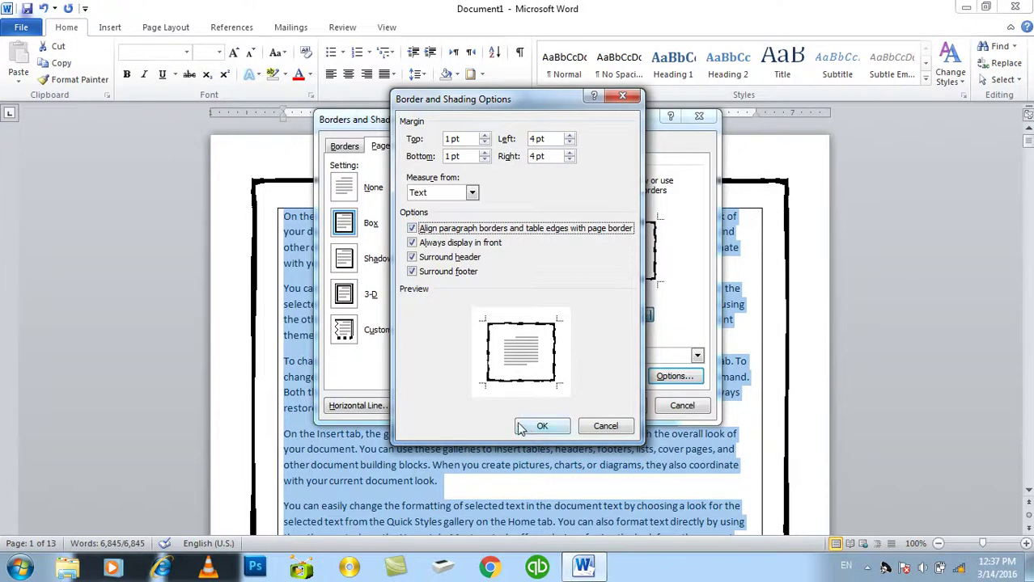
{"action": "left_click", "coordinate": [522, 426]}
{"action": "left_click", "coordinate": [615, 405]}
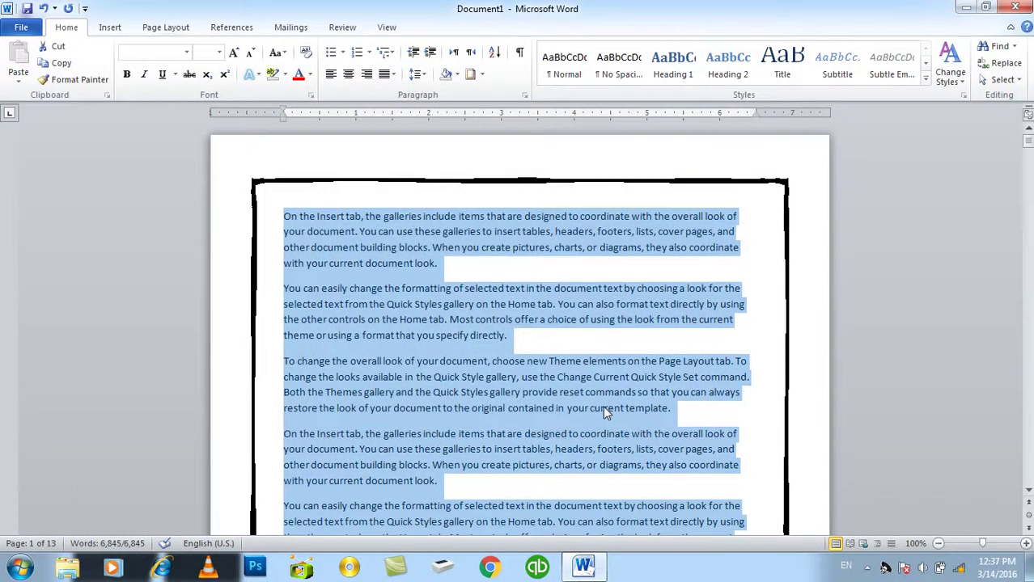
- Turn the paragraph-border alignment with the page border back off and apply
{"action": "left_click", "coordinate": [470, 74]}
{"action": "left_click", "coordinate": [449, 147]}
{"action": "left_click", "coordinate": [403, 146]}
{"action": "left_click", "coordinate": [657, 378]}
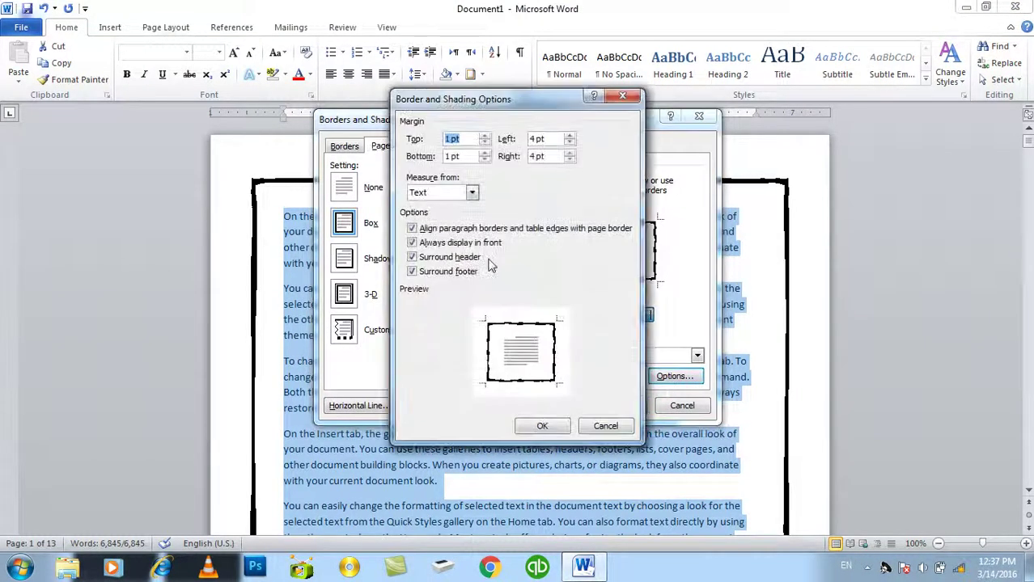
{"action": "left_click", "coordinate": [457, 230]}
{"action": "left_click", "coordinate": [540, 427]}
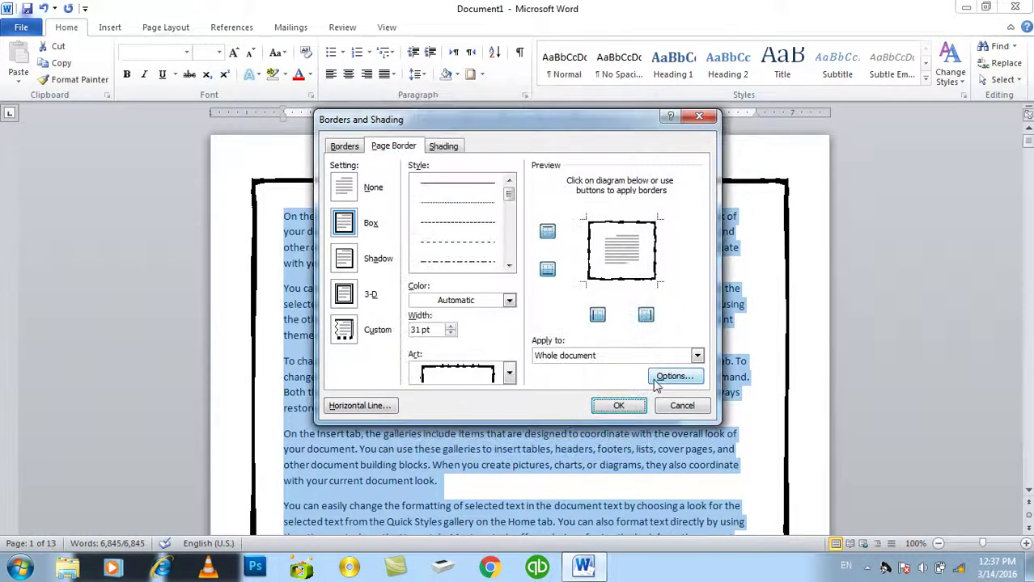
{"action": "left_click", "coordinate": [614, 405]}
- Recheck the page border margin options, then close both border dialogs
{"action": "left_click", "coordinate": [470, 73]}
{"action": "left_click", "coordinate": [403, 145]}
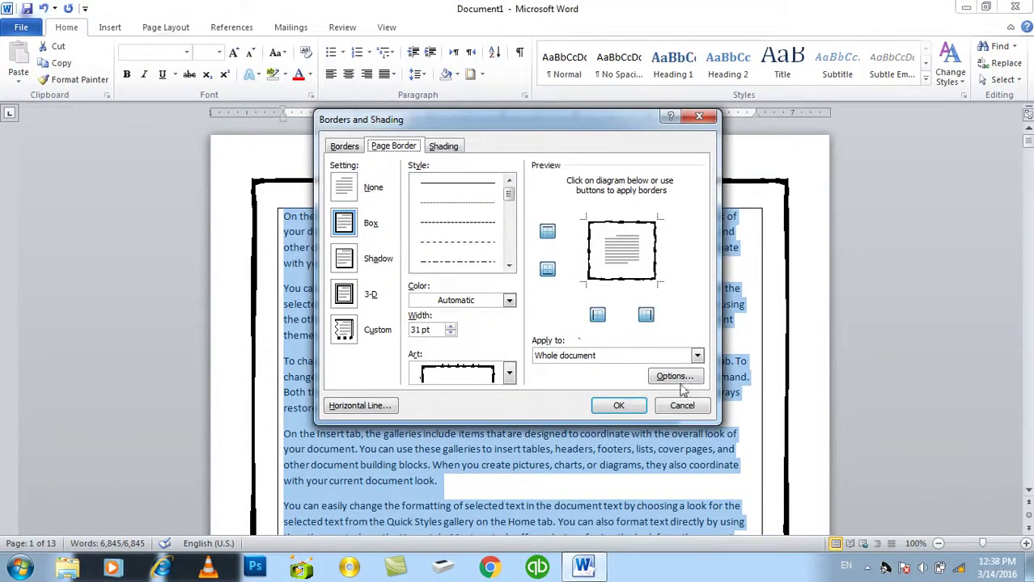
{"action": "left_click", "coordinate": [674, 377]}
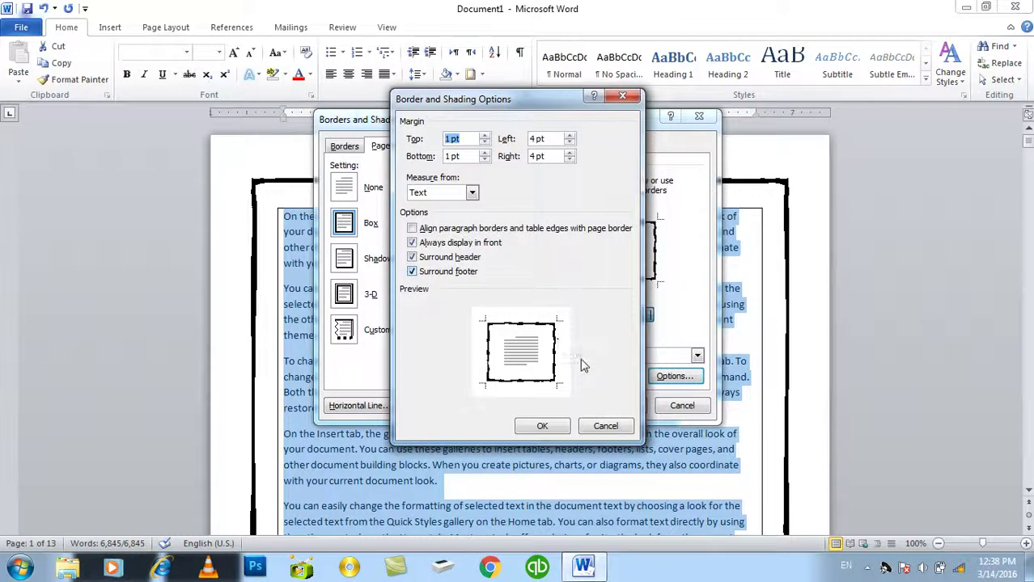
{"action": "key", "text": "Return"}
{"action": "key", "text": "Return"}
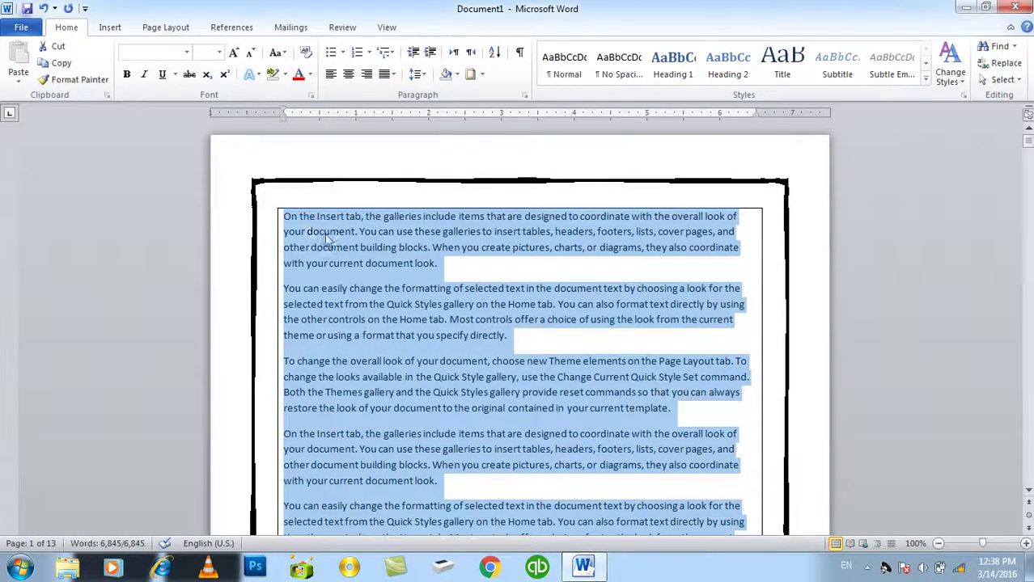
- Draw a Smiley Face shape at the top of the page
{"action": "left_click", "coordinate": [327, 235]}
{"action": "left_click", "coordinate": [110, 27]}
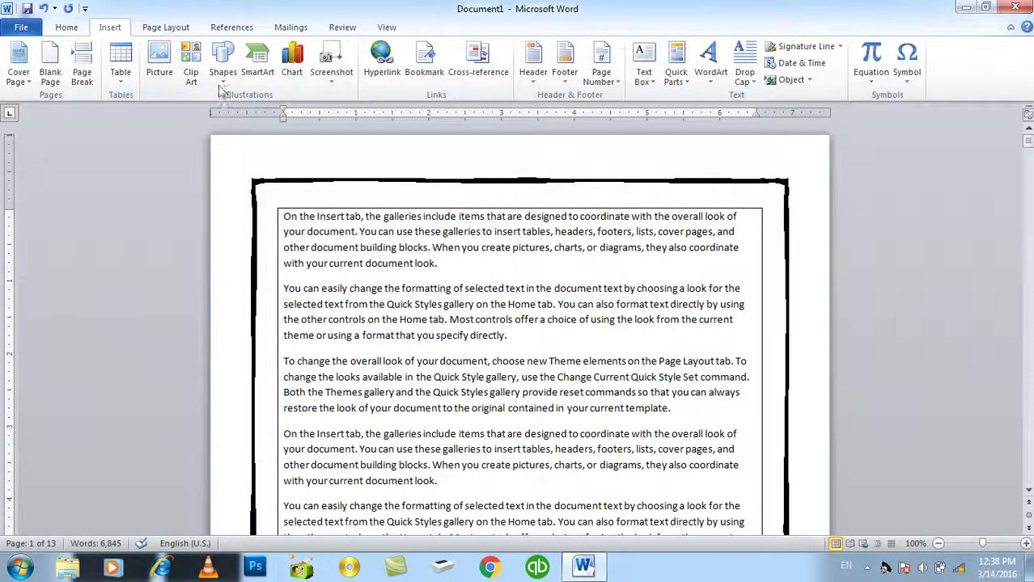
{"action": "left_click", "coordinate": [225, 69]}
{"action": "left_click", "coordinate": [292, 242]}
{"action": "left_click_drag", "start_coordinate": [432, 142], "coordinate": [626, 270]}
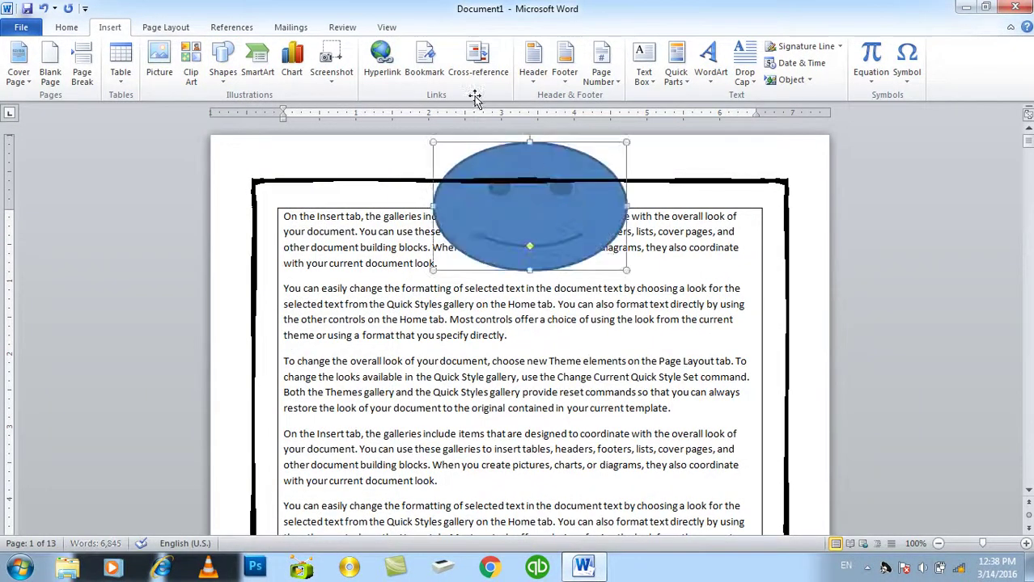
- Style the smiley face with a solid red fill
{"action": "left_click", "coordinate": [265, 73]}
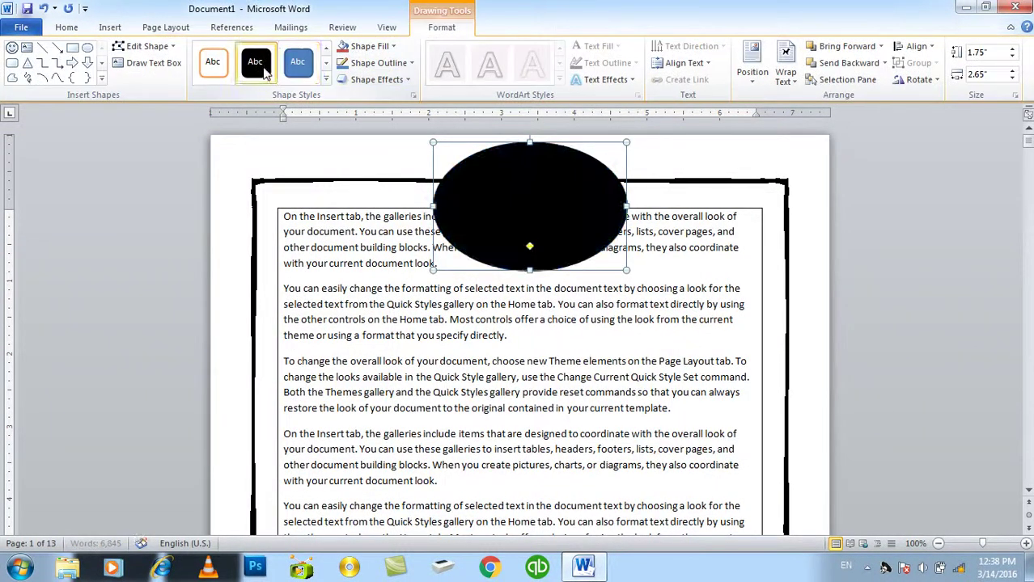
{"action": "left_click", "coordinate": [216, 61]}
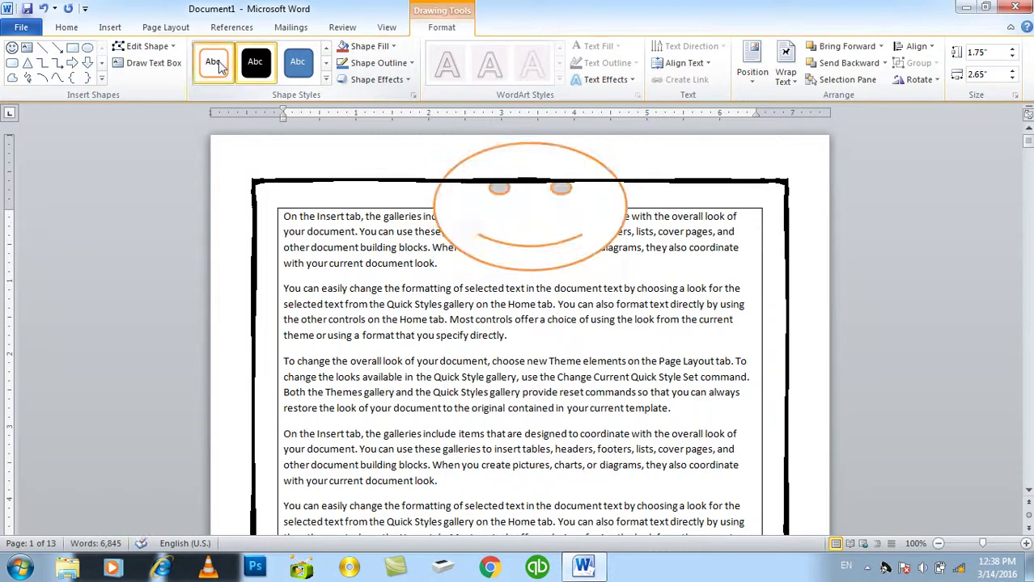
{"action": "left_click", "coordinate": [326, 80]}
{"action": "left_click", "coordinate": [298, 145]}
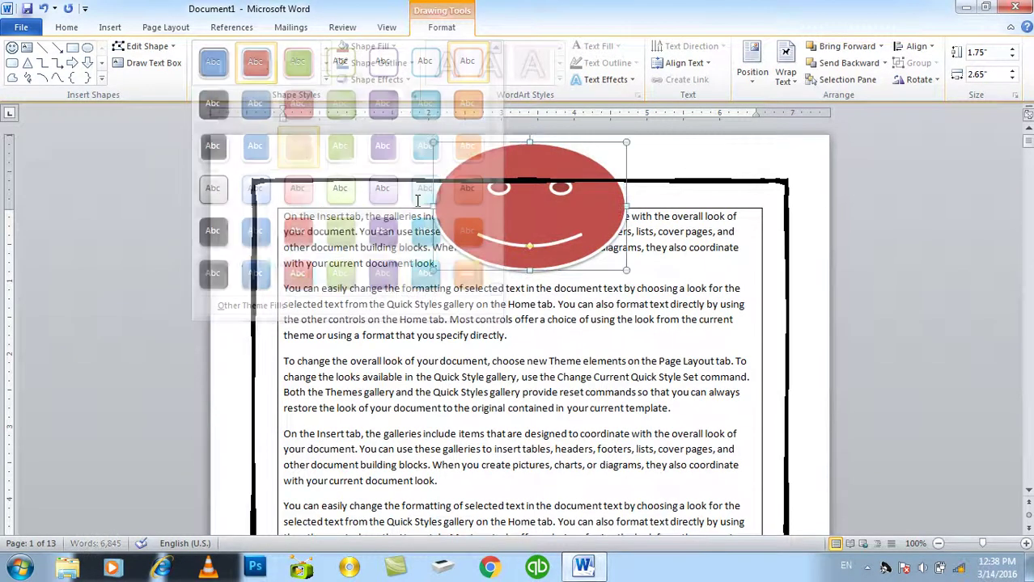
{"action": "left_click", "coordinate": [607, 307]}
- Clear 'Always display in front' for the page border, then delete the test smiley
{"action": "left_click", "coordinate": [470, 74]}
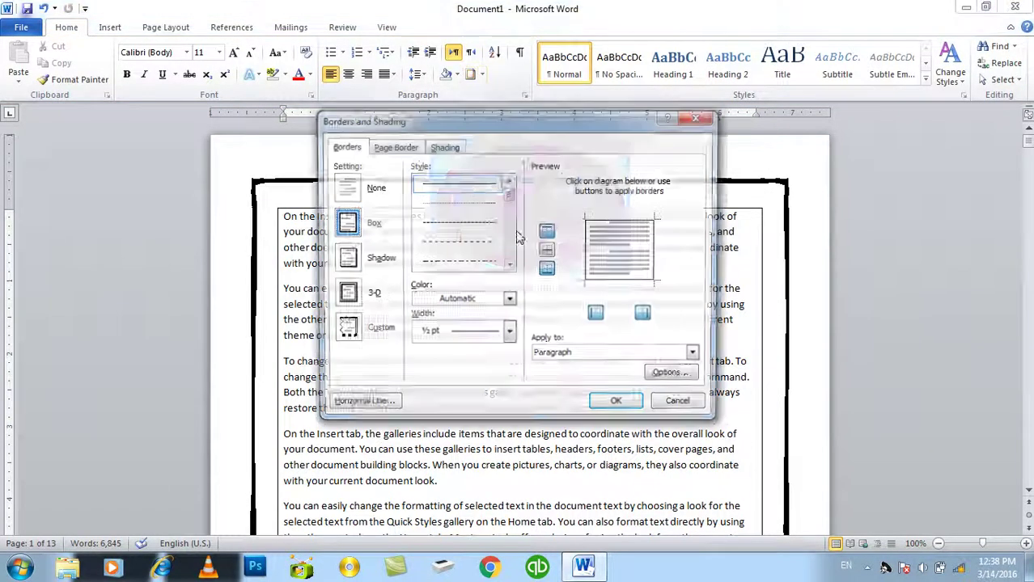
{"action": "left_click", "coordinate": [400, 146]}
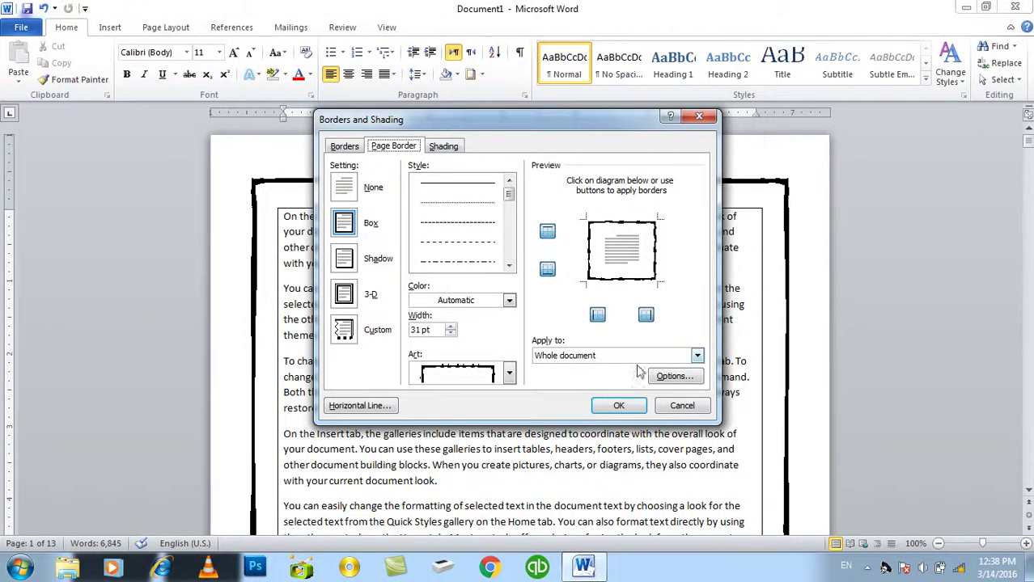
{"action": "left_click", "coordinate": [671, 376]}
{"action": "left_click", "coordinate": [428, 244]}
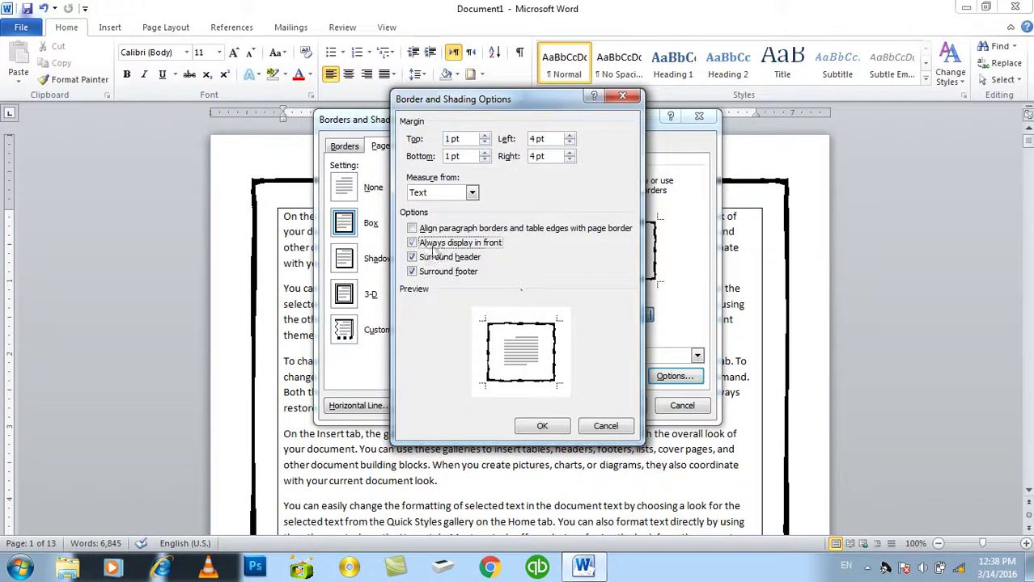
{"action": "left_click", "coordinate": [542, 426]}
{"action": "left_click", "coordinate": [622, 405]}
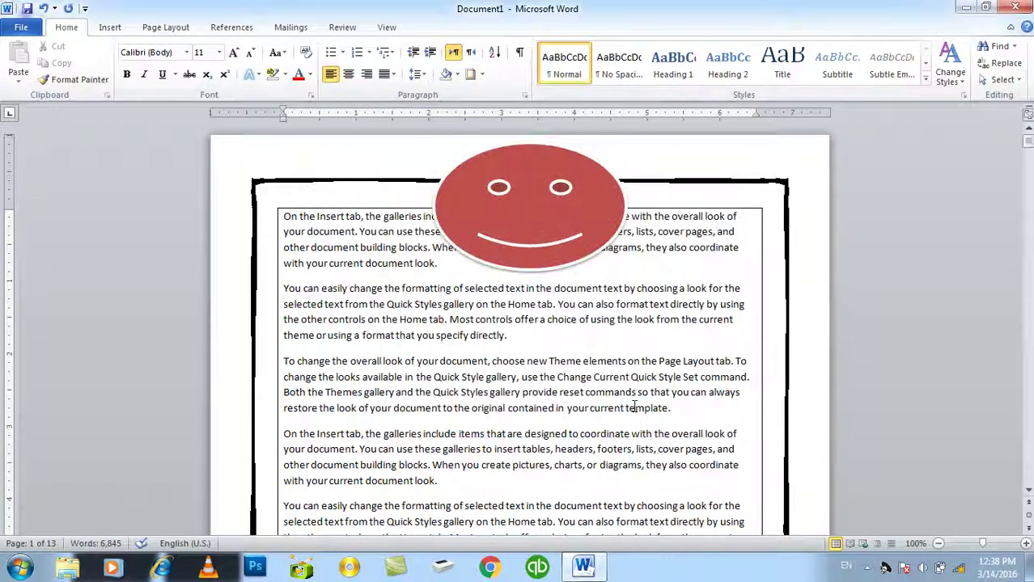
{"action": "left_click", "coordinate": [446, 221]}
{"action": "key", "text": "Delete"}
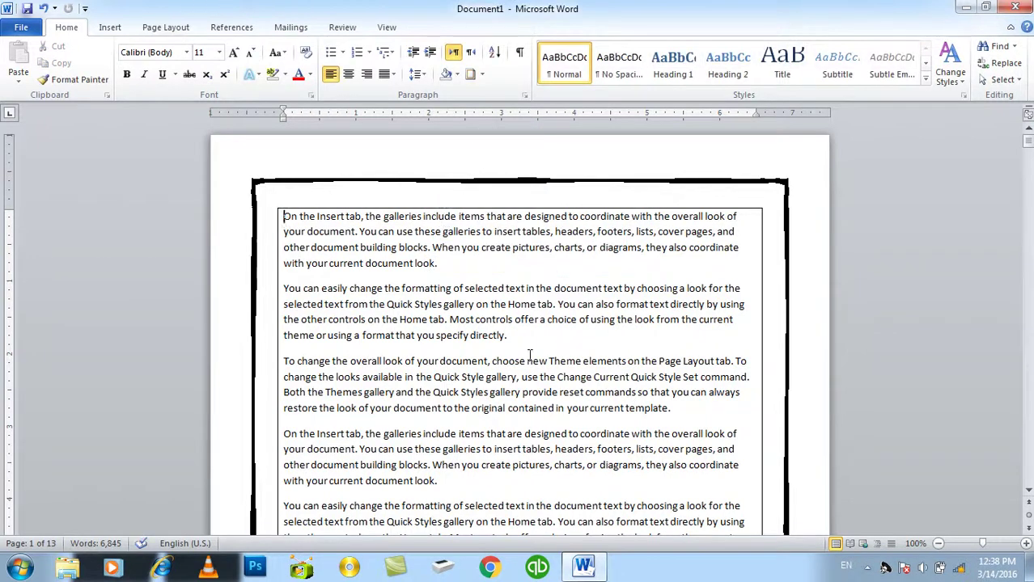
- Center the header line 'In the name of allah' and close header editing
{"action": "double_click", "coordinate": [443, 162]}
{"action": "type", "text": "In the name of allah"}
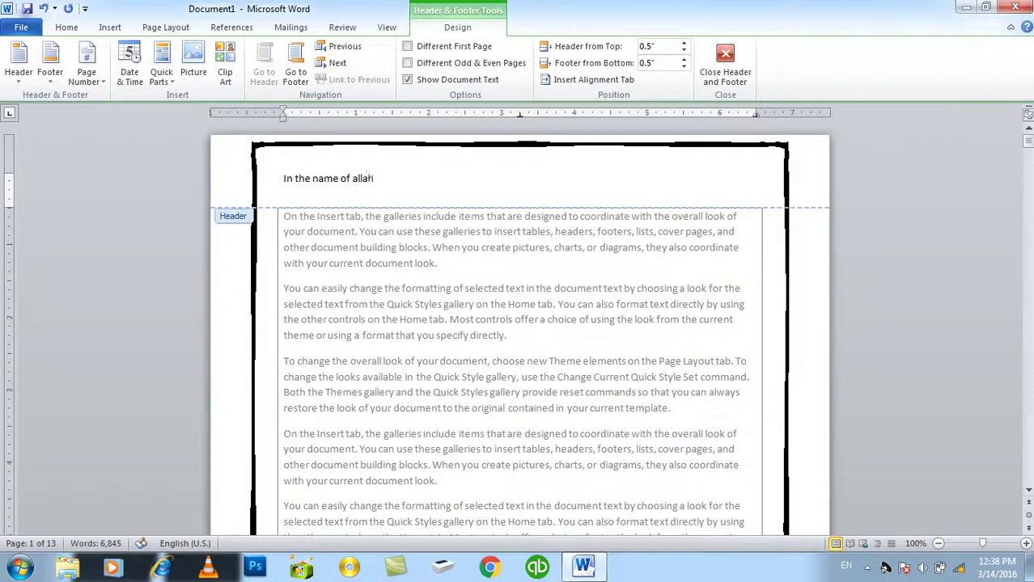
{"action": "key", "text": "ctrl+e"}
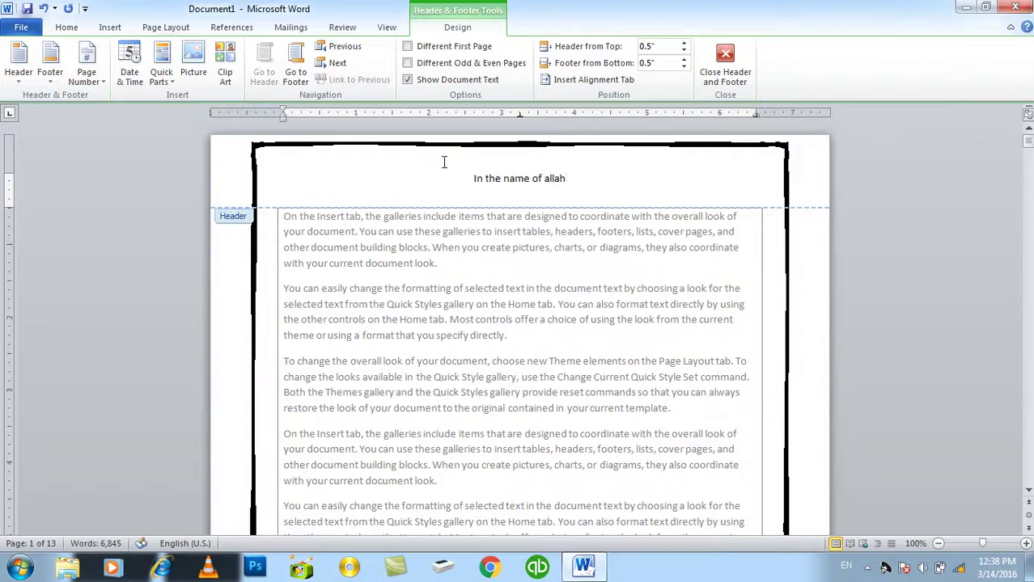
{"action": "left_click", "coordinate": [296, 74]}
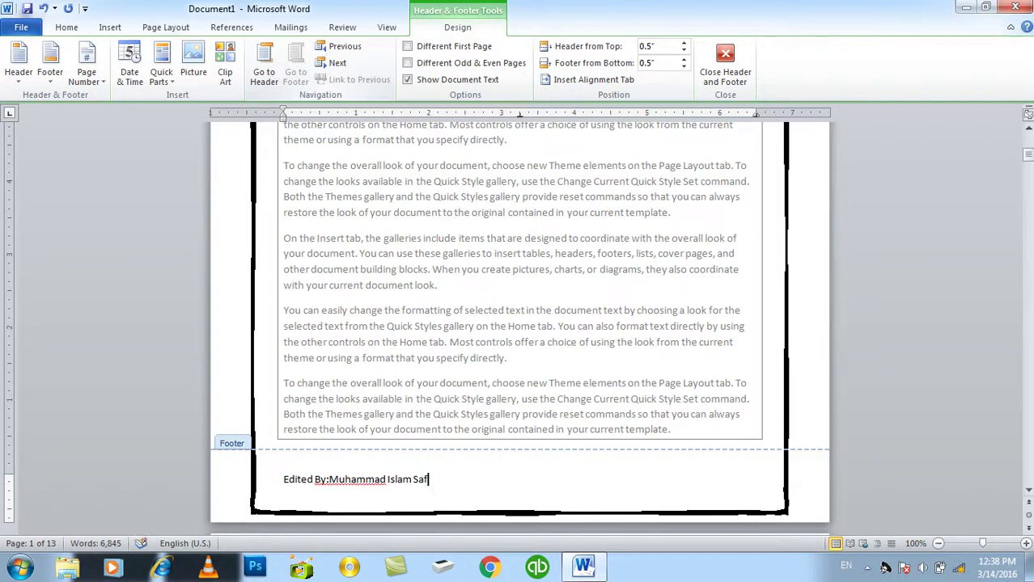
{"action": "left_click", "coordinate": [724, 69]}
- Reopen the 'Edited By:' footer for review, then close footer editing
{"action": "left_click_drag", "start_coordinate": [1028, 153], "coordinate": [1028, 165]}
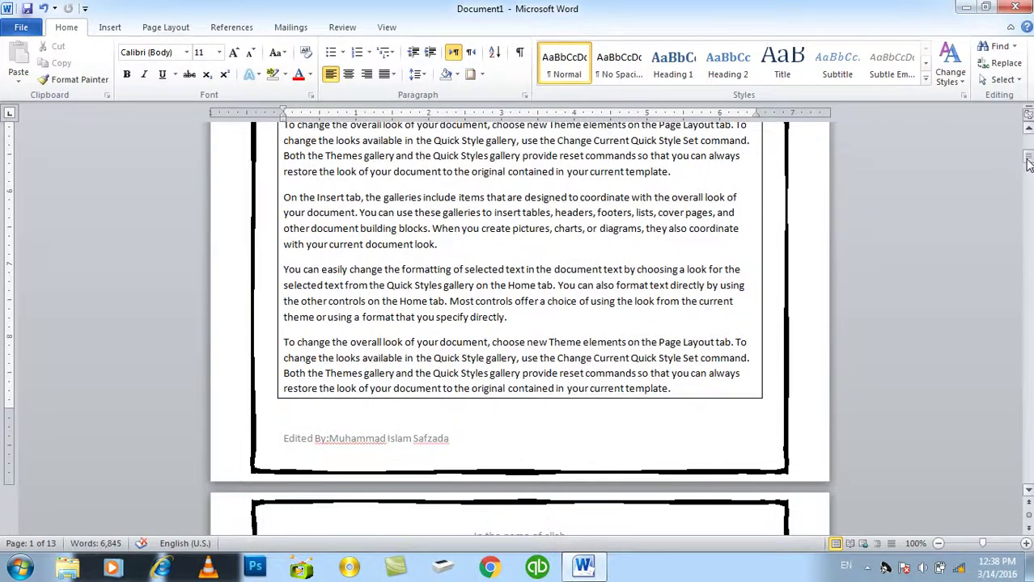
{"action": "double_click", "coordinate": [418, 444]}
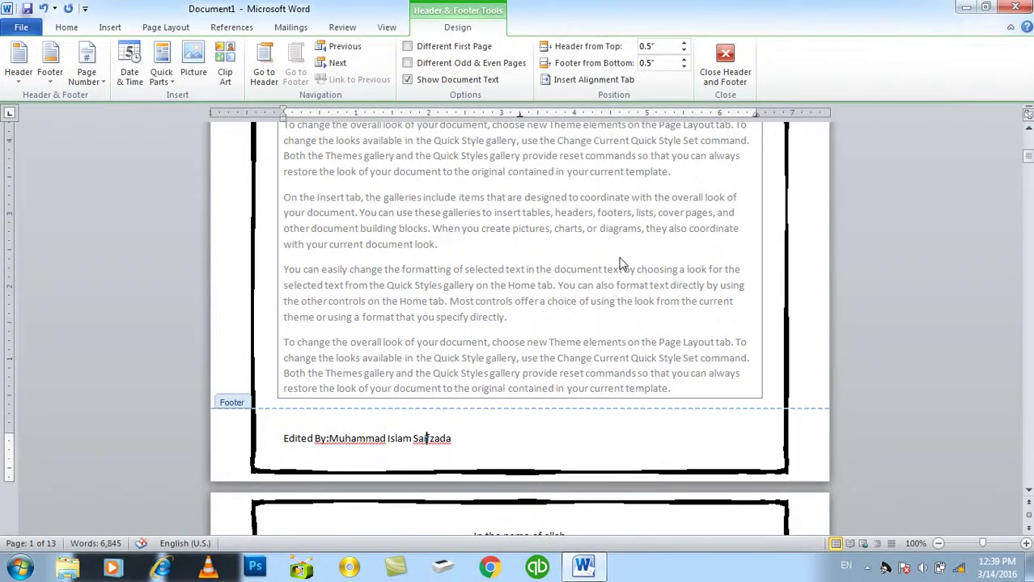
{"action": "left_click", "coordinate": [732, 64]}
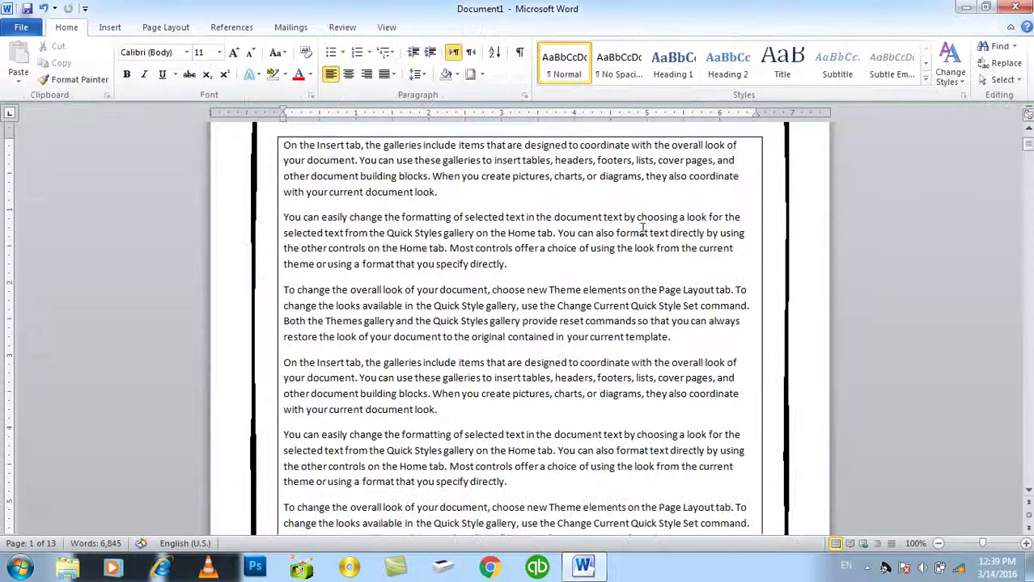
- Clear 'Surround header' in the page border options and apply
{"action": "scroll", "coordinate": [1026, 144], "scroll_direction": "up", "scroll_amount": 2}
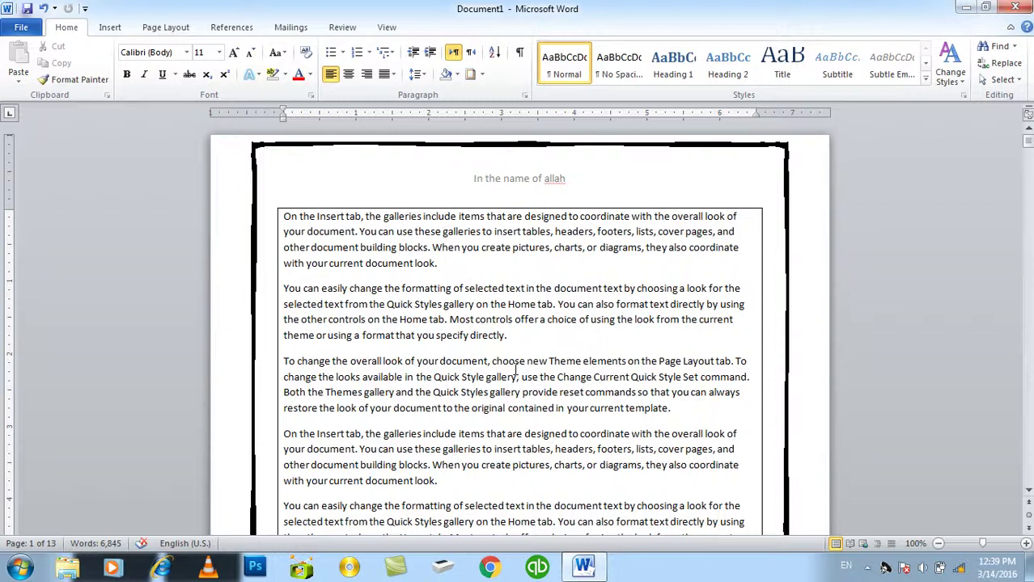
{"action": "left_click", "coordinate": [470, 74]}
{"action": "left_click_drag", "start_coordinate": [502, 110], "coordinate": [717, 62]}
{"action": "left_click", "coordinate": [606, 92]}
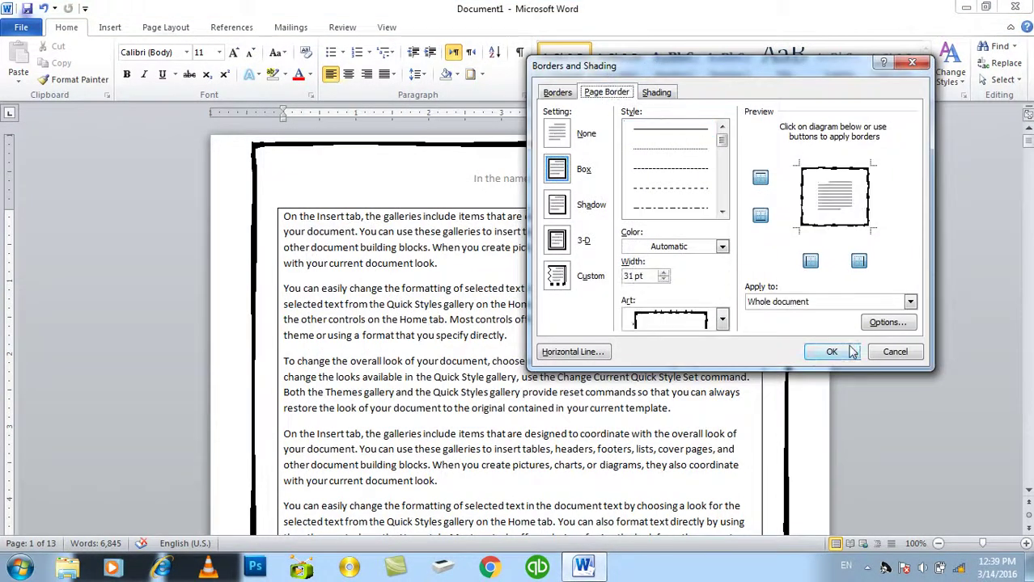
{"action": "left_click", "coordinate": [877, 325]}
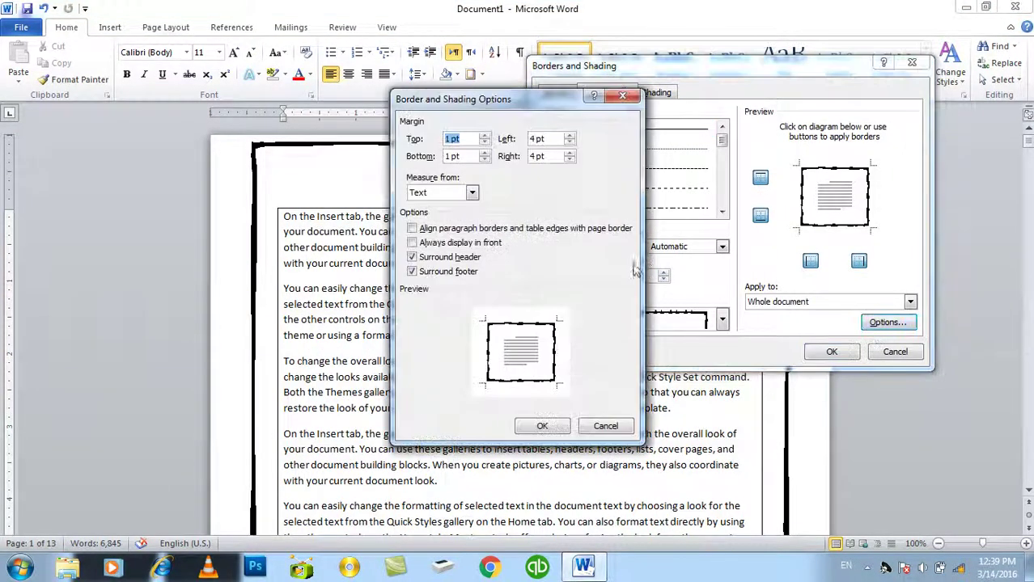
{"action": "left_click", "coordinate": [431, 259]}
{"action": "left_click", "coordinate": [541, 426]}
{"action": "left_click", "coordinate": [825, 351]}
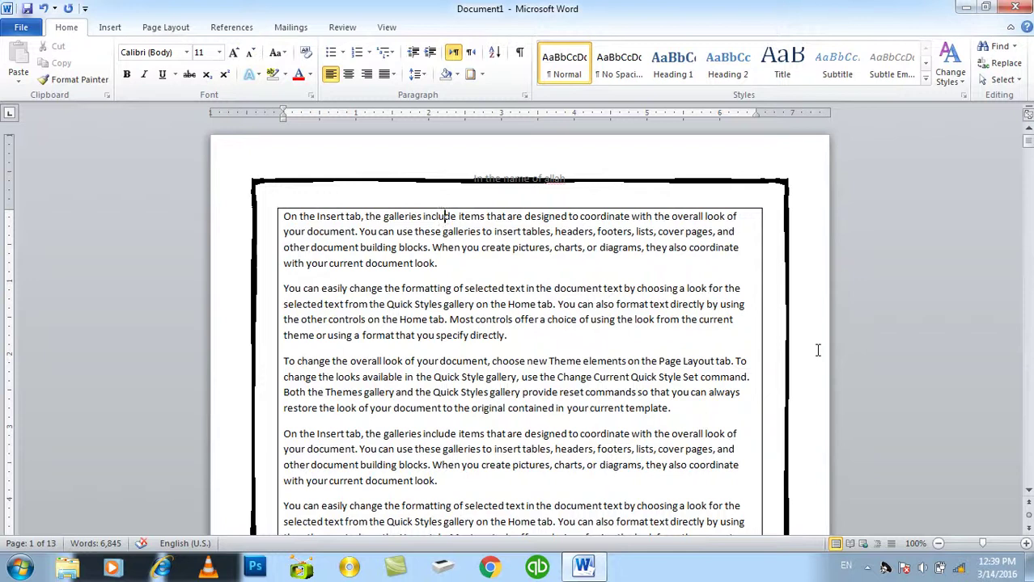
- Clear 'Surround footer' in the page border options and apply
{"action": "left_click", "coordinate": [472, 73]}
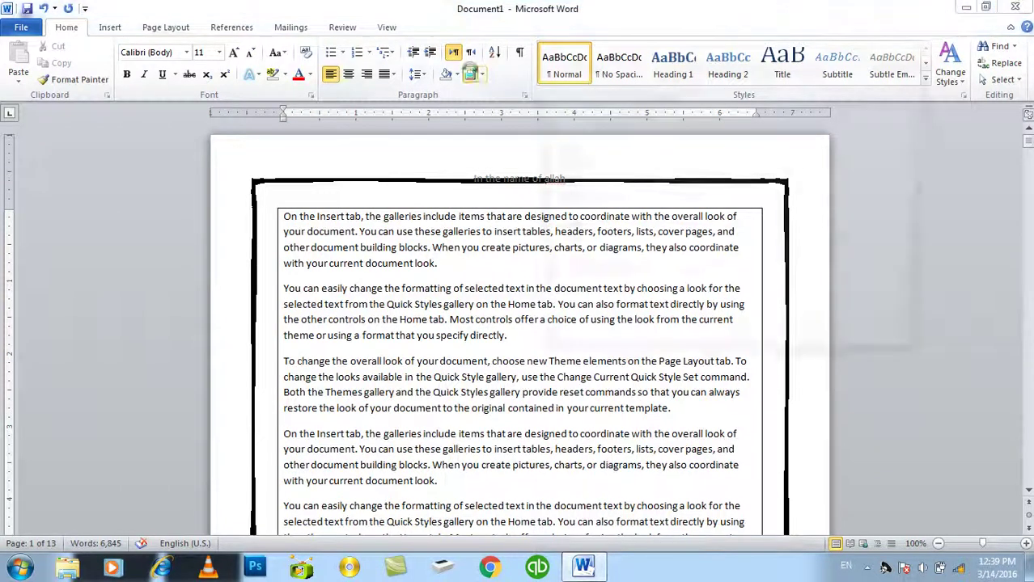
{"action": "left_click", "coordinate": [609, 93]}
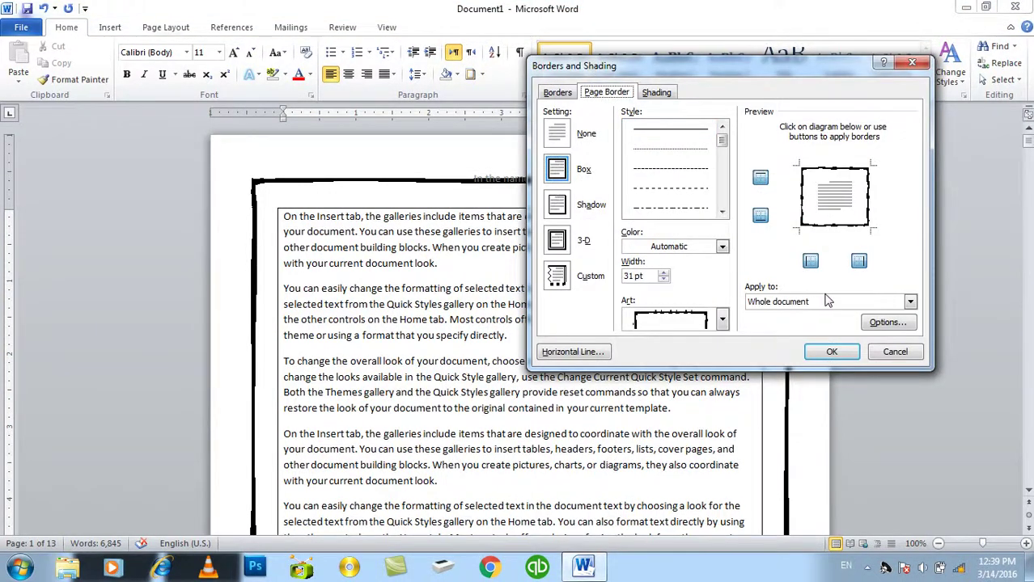
{"action": "left_click", "coordinate": [888, 321]}
{"action": "left_click", "coordinate": [412, 271]}
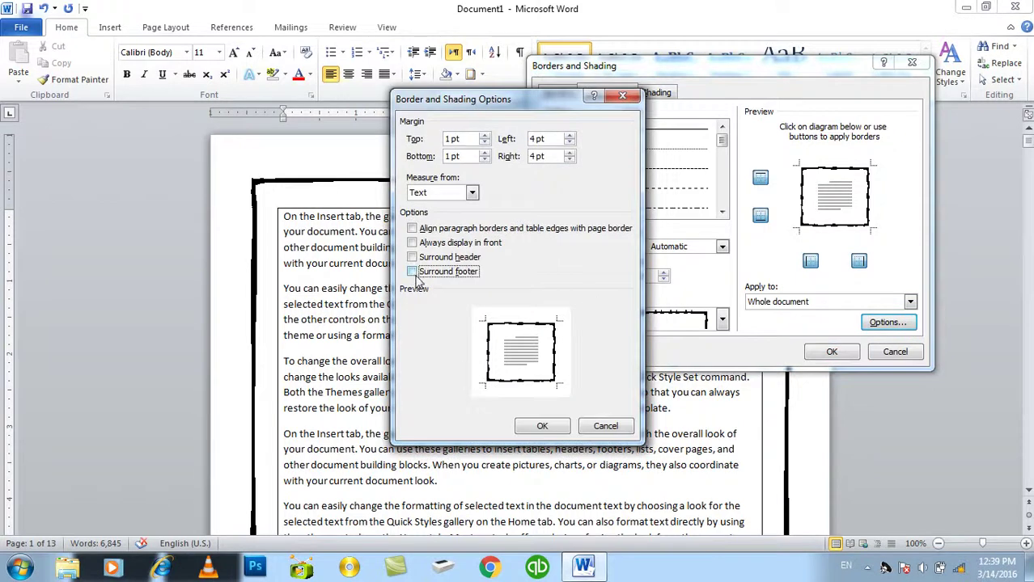
{"action": "left_click", "coordinate": [542, 426]}
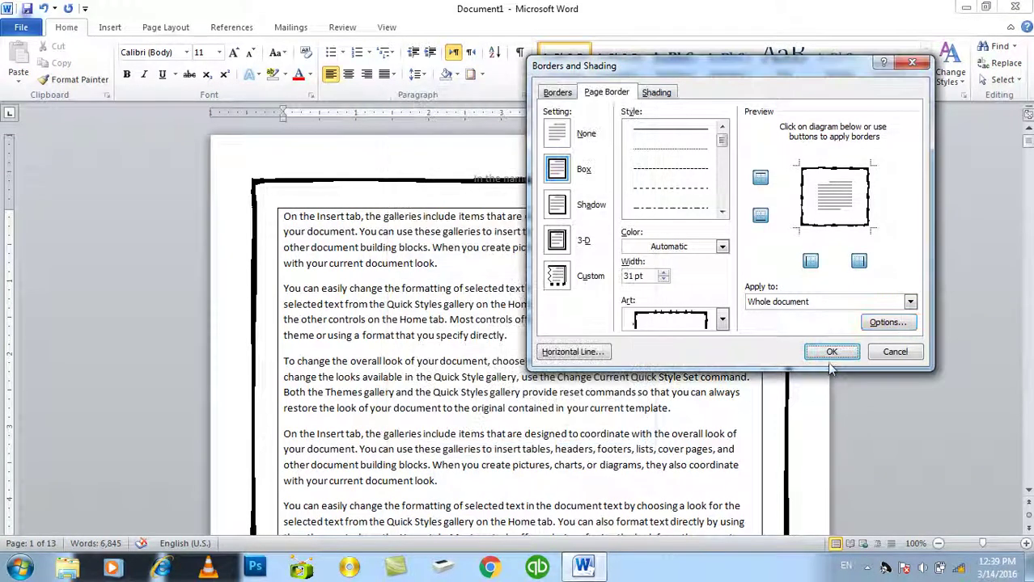
{"action": "left_click", "coordinate": [832, 352]}
{"action": "left_click_drag", "start_coordinate": [1029, 141], "coordinate": [1029, 162]}
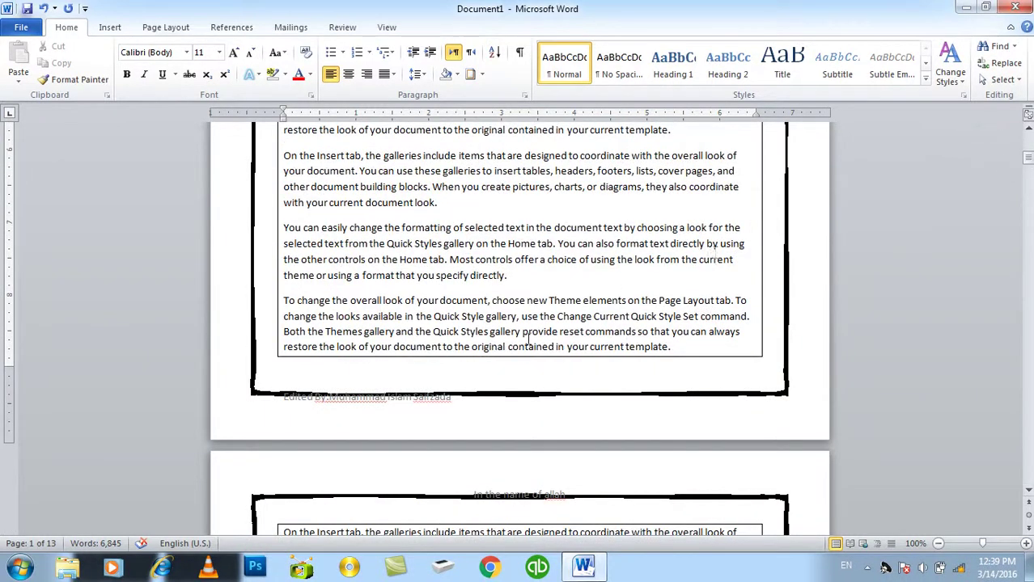
- Look over the page border placement options and close without changes
{"action": "left_click", "coordinate": [468, 74]}
{"action": "left_click", "coordinate": [598, 95]}
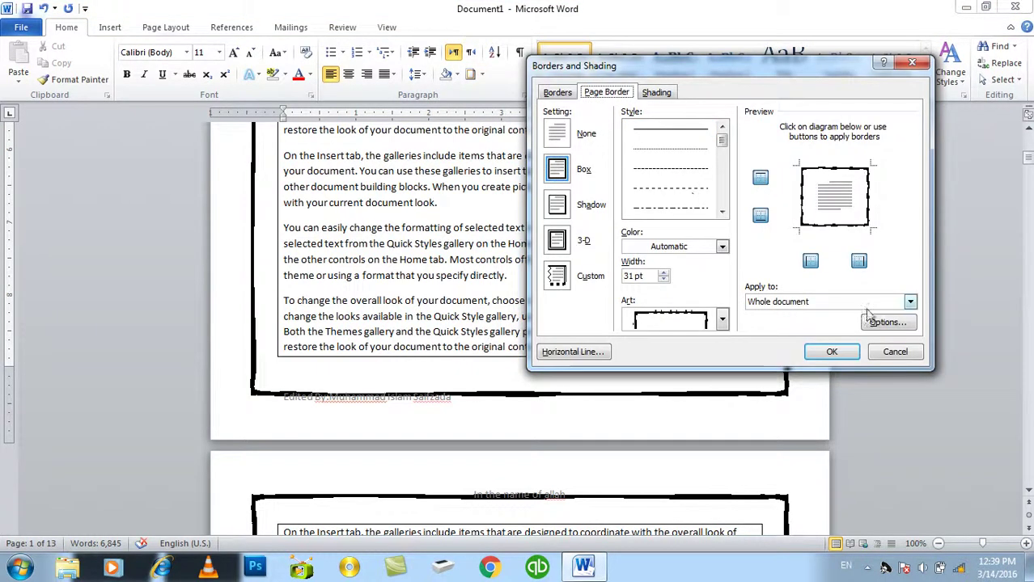
{"action": "left_click", "coordinate": [888, 322]}
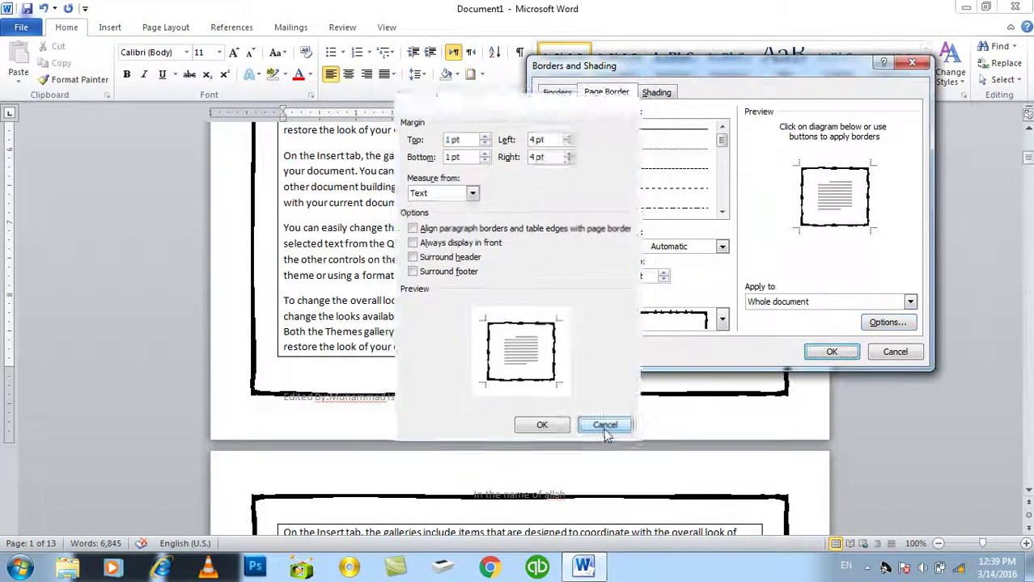
{"action": "left_click", "coordinate": [605, 426]}
{"action": "left_click", "coordinate": [656, 93]}
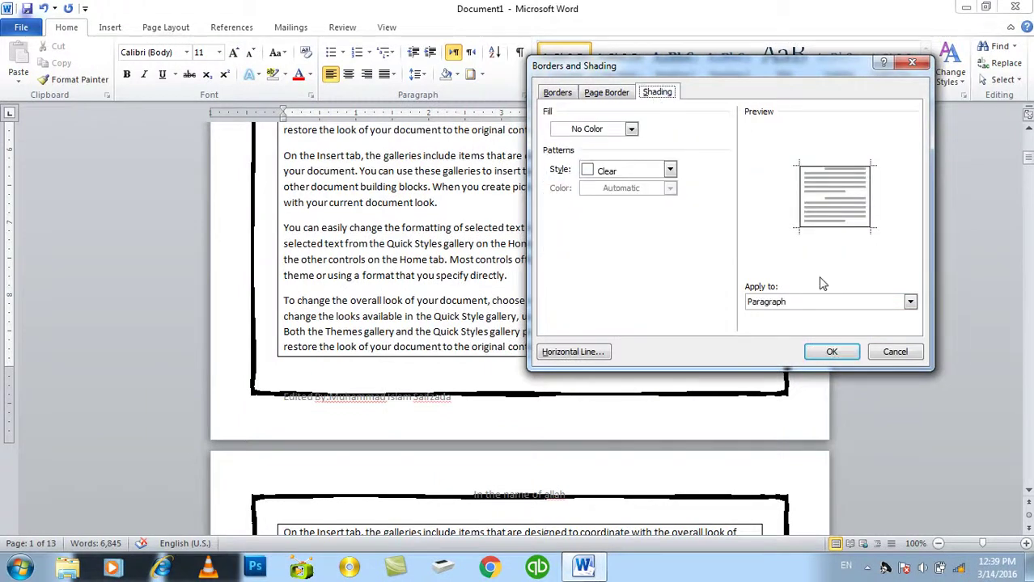
{"action": "left_click", "coordinate": [895, 352]}
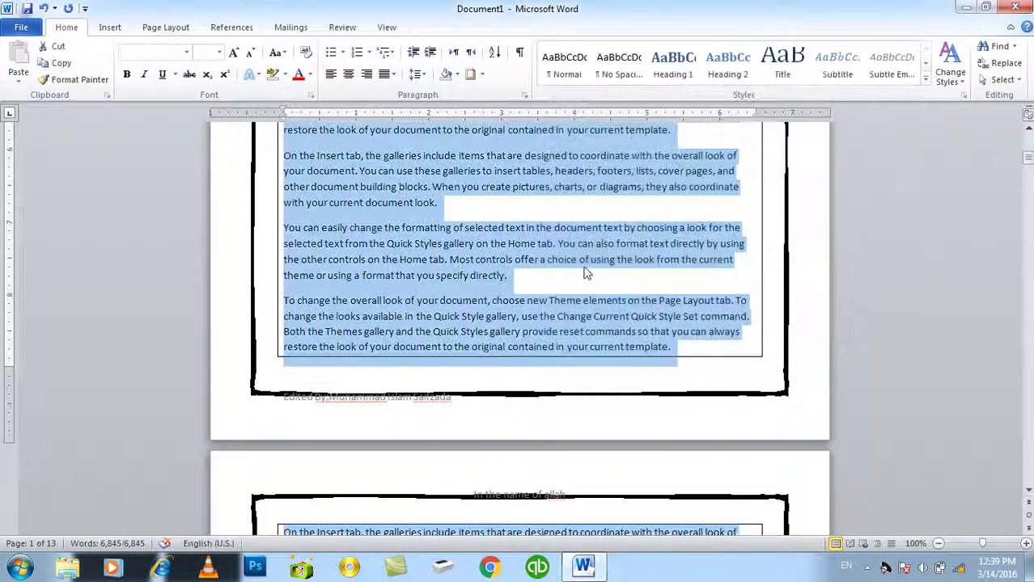
- Shade the paragraphs with light blue fill and a yellow 10% pattern, then select all
{"action": "left_click", "coordinate": [470, 74]}
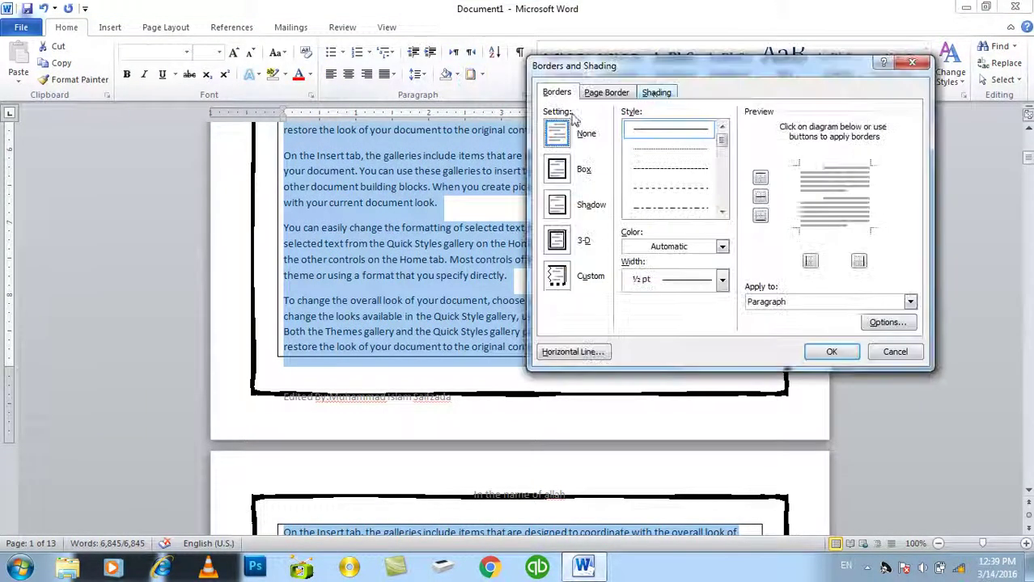
{"action": "left_click", "coordinate": [656, 93]}
{"action": "left_click", "coordinate": [584, 131]}
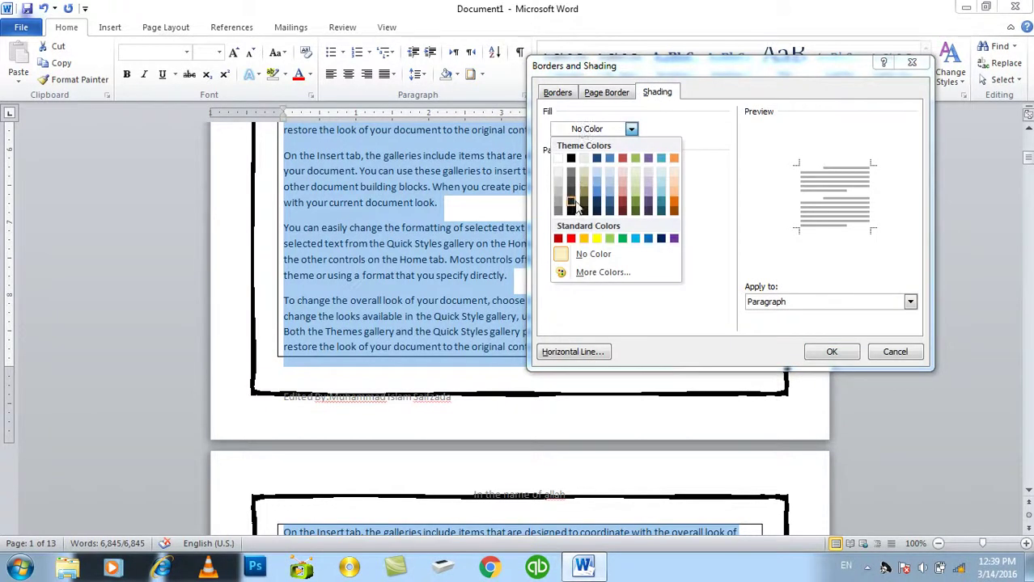
{"action": "left_click", "coordinate": [608, 198]}
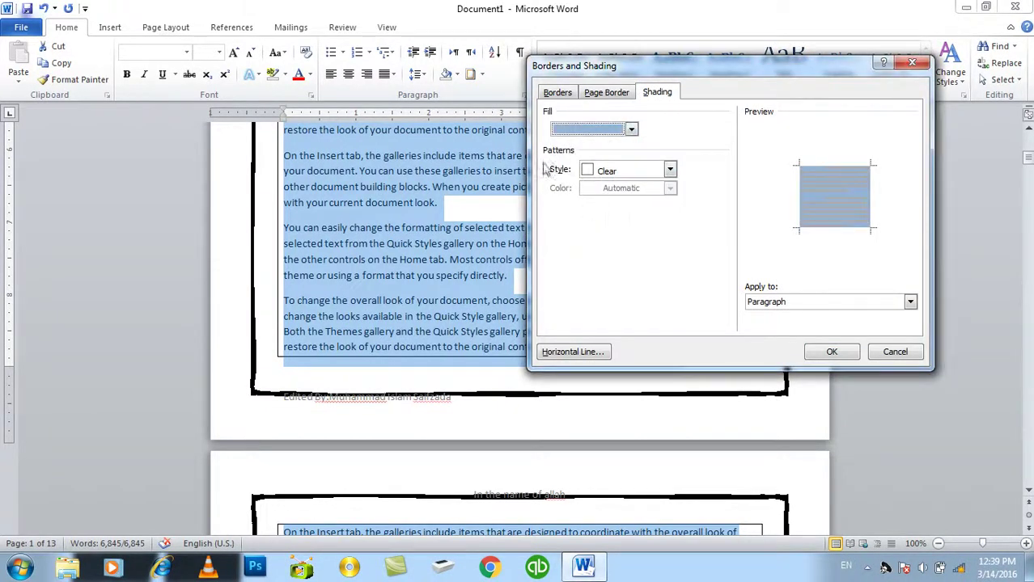
{"action": "left_click", "coordinate": [608, 172]}
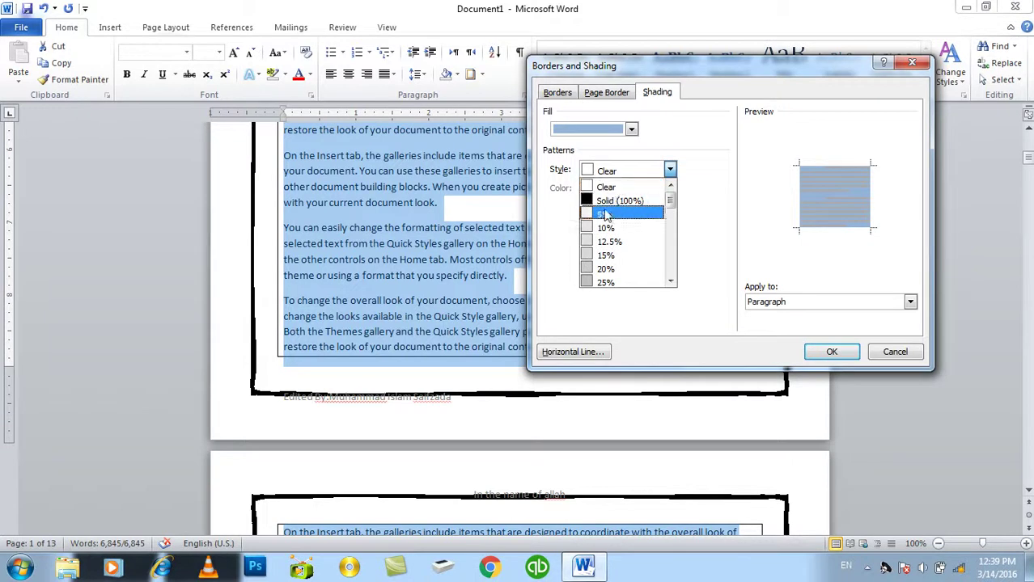
{"action": "left_click", "coordinate": [610, 223]}
{"action": "left_click", "coordinate": [611, 189]}
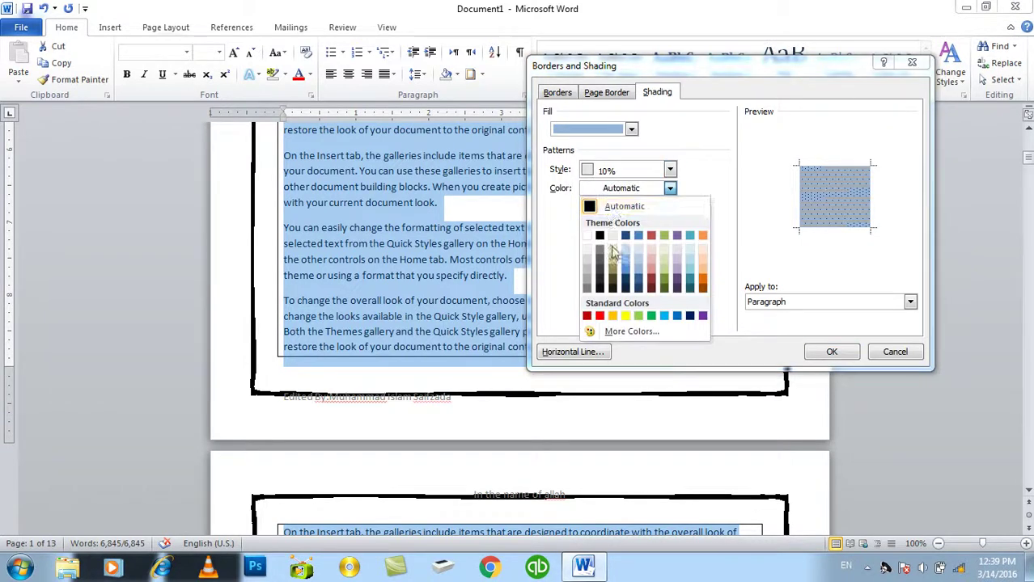
{"action": "left_click", "coordinate": [625, 316]}
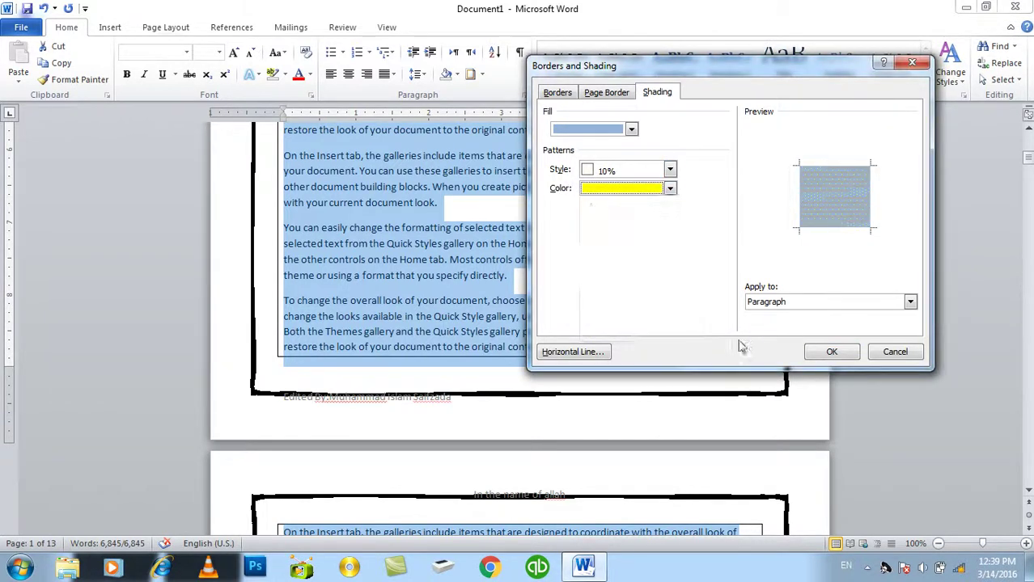
{"action": "left_click", "coordinate": [830, 354]}
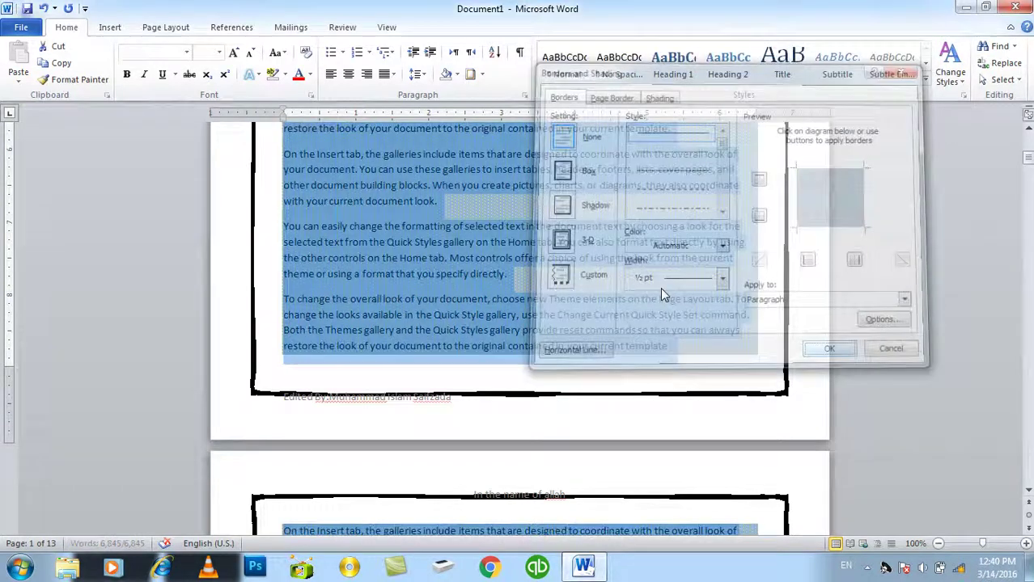
{"action": "left_click", "coordinate": [563, 266]}
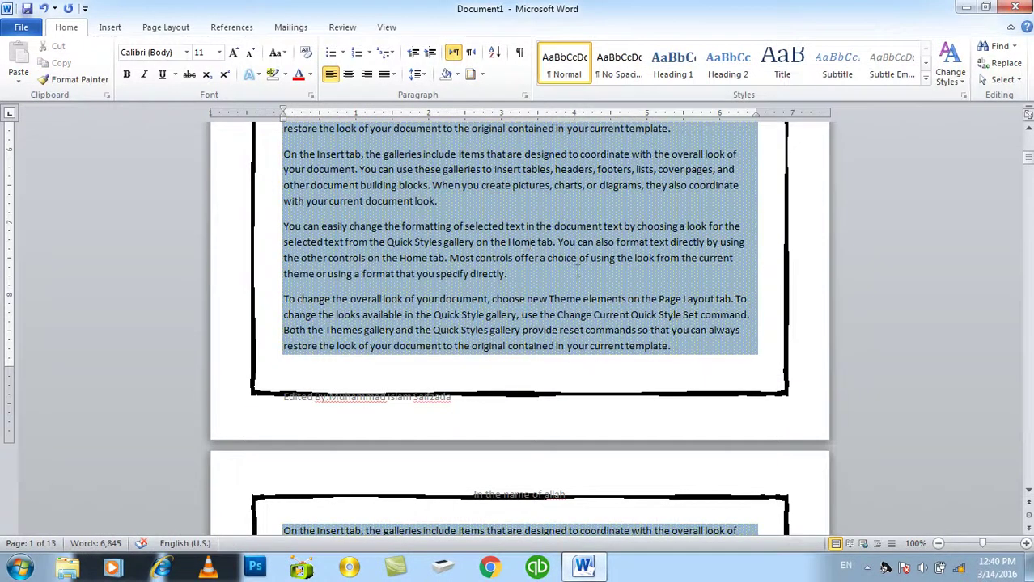
{"action": "key", "text": "ctrl+a"}
- Set the page border to None and paragraph shading to No Color with a Clear pattern
{"action": "left_click", "coordinate": [470, 74]}
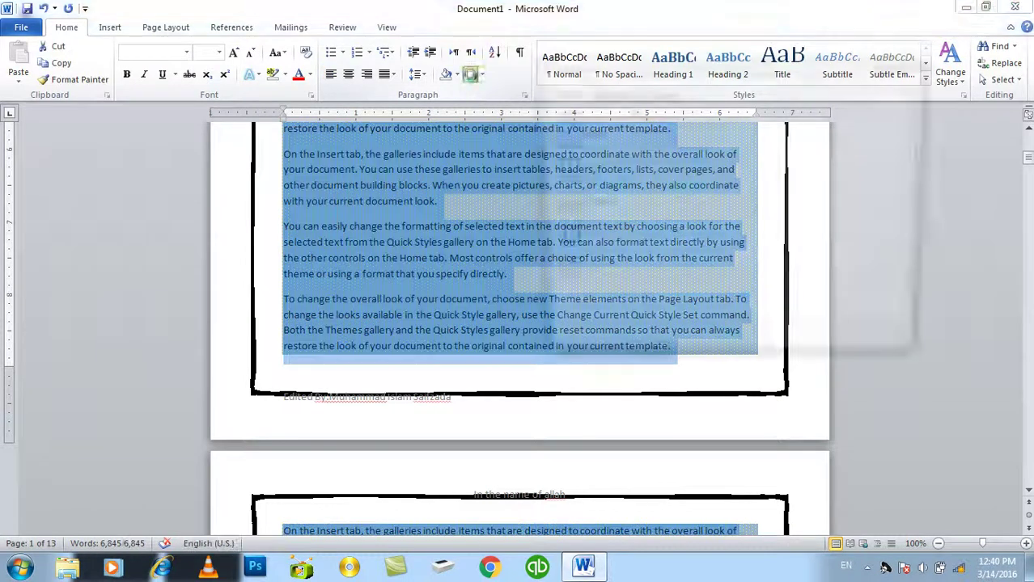
{"action": "left_click", "coordinate": [603, 93]}
{"action": "left_click", "coordinate": [556, 133]}
{"action": "left_click", "coordinate": [653, 94]}
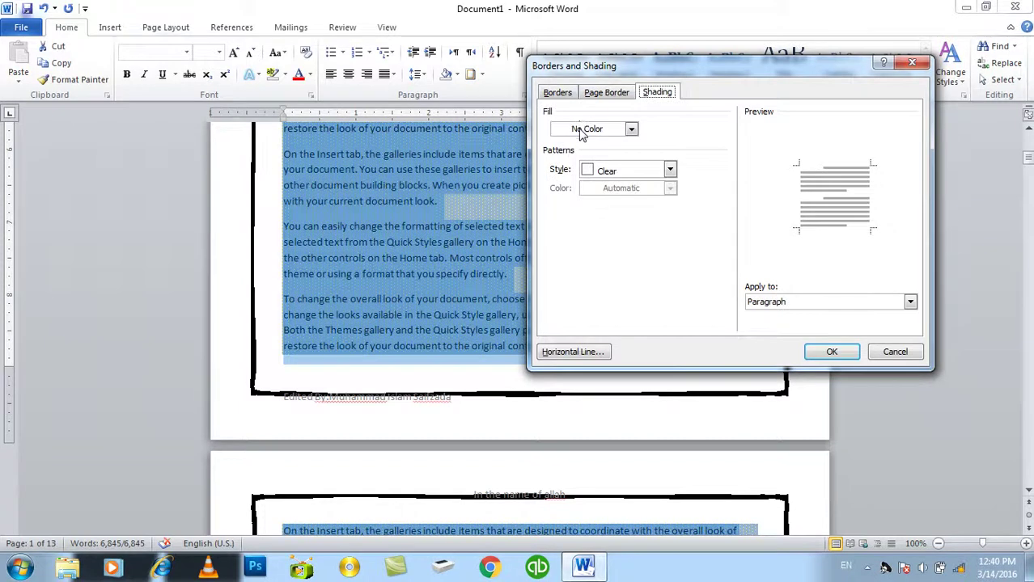
{"action": "left_click", "coordinate": [579, 131]}
{"action": "left_click", "coordinate": [579, 254]}
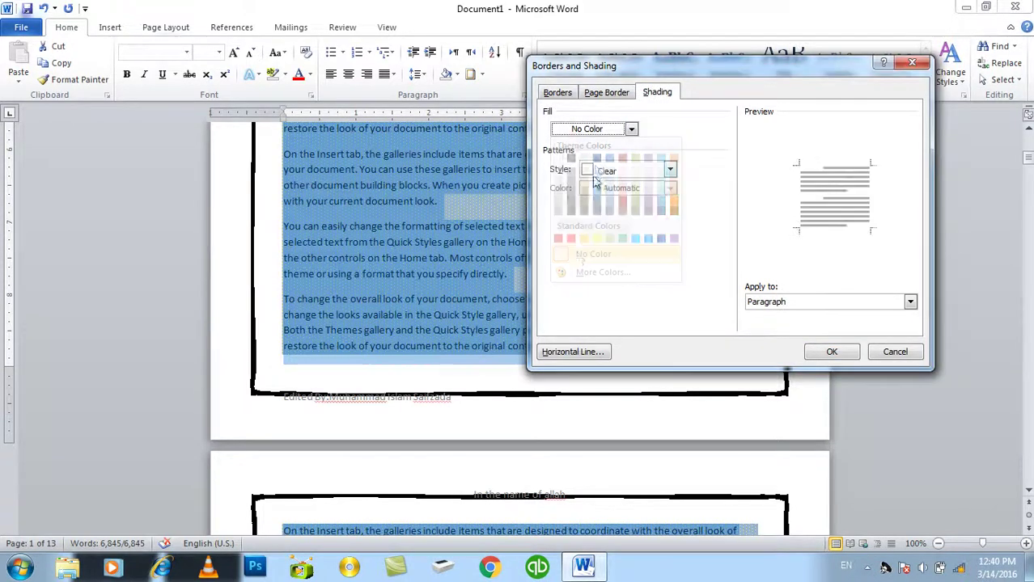
{"action": "left_click", "coordinate": [605, 171]}
{"action": "left_click", "coordinate": [605, 182]}
{"action": "left_click", "coordinate": [841, 354]}
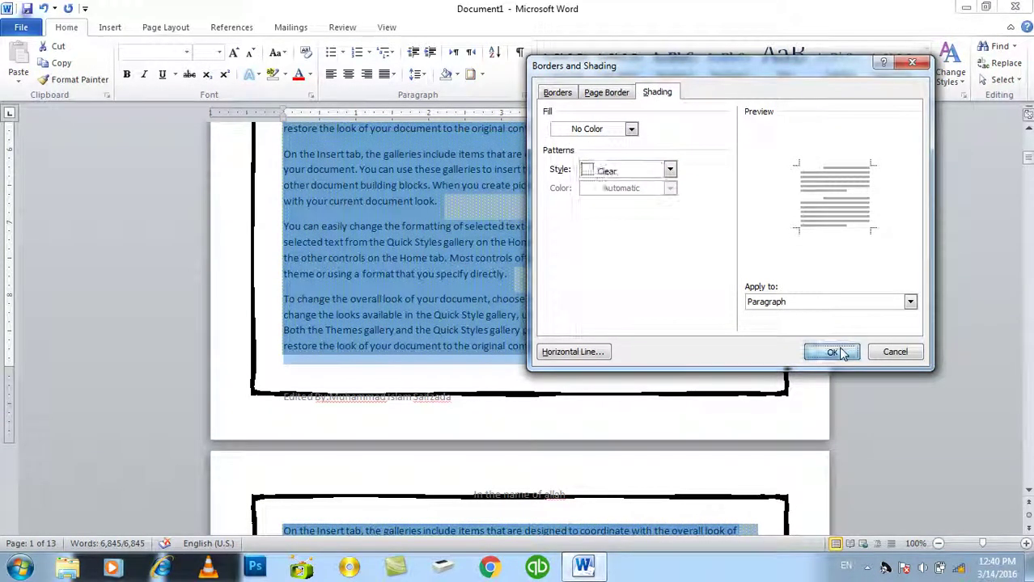
{"action": "left_click", "coordinate": [693, 359]}
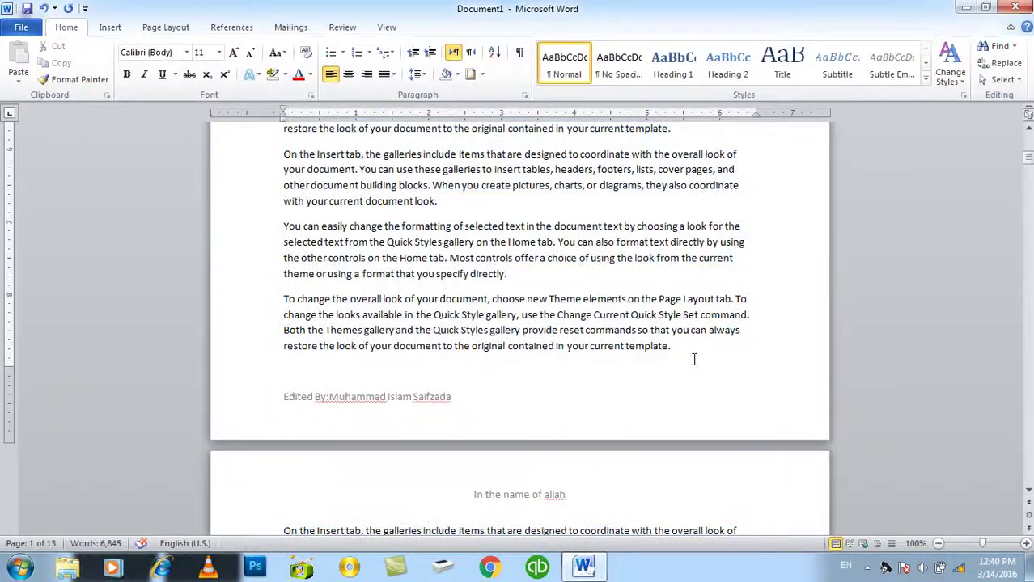